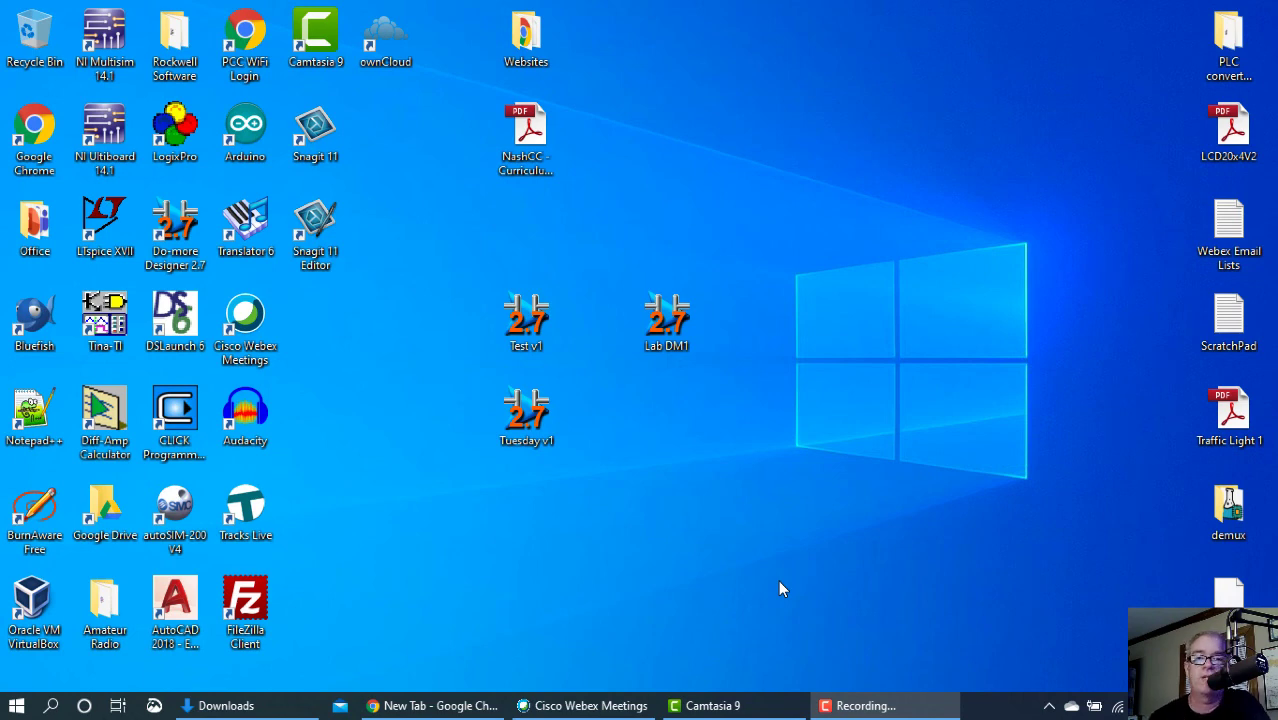
- Switch to Google Chrome and load the website winworldpc.com
left_click(428, 707)
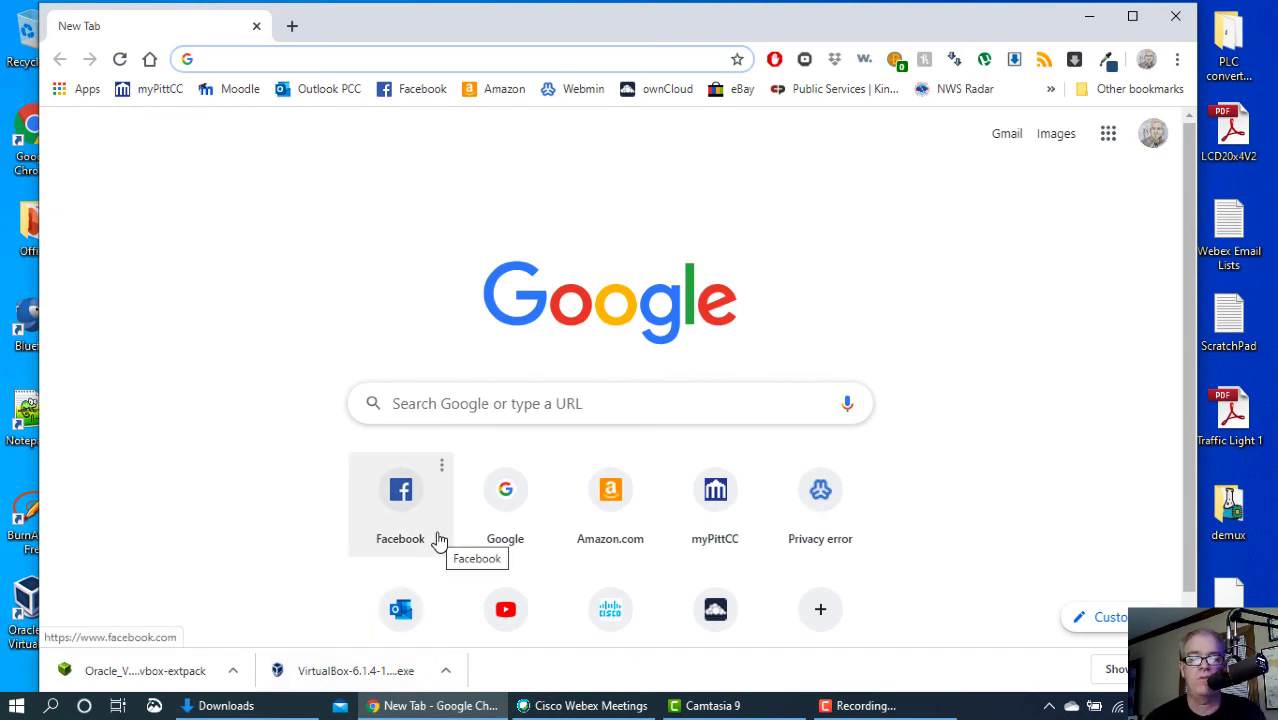
type("winworl")
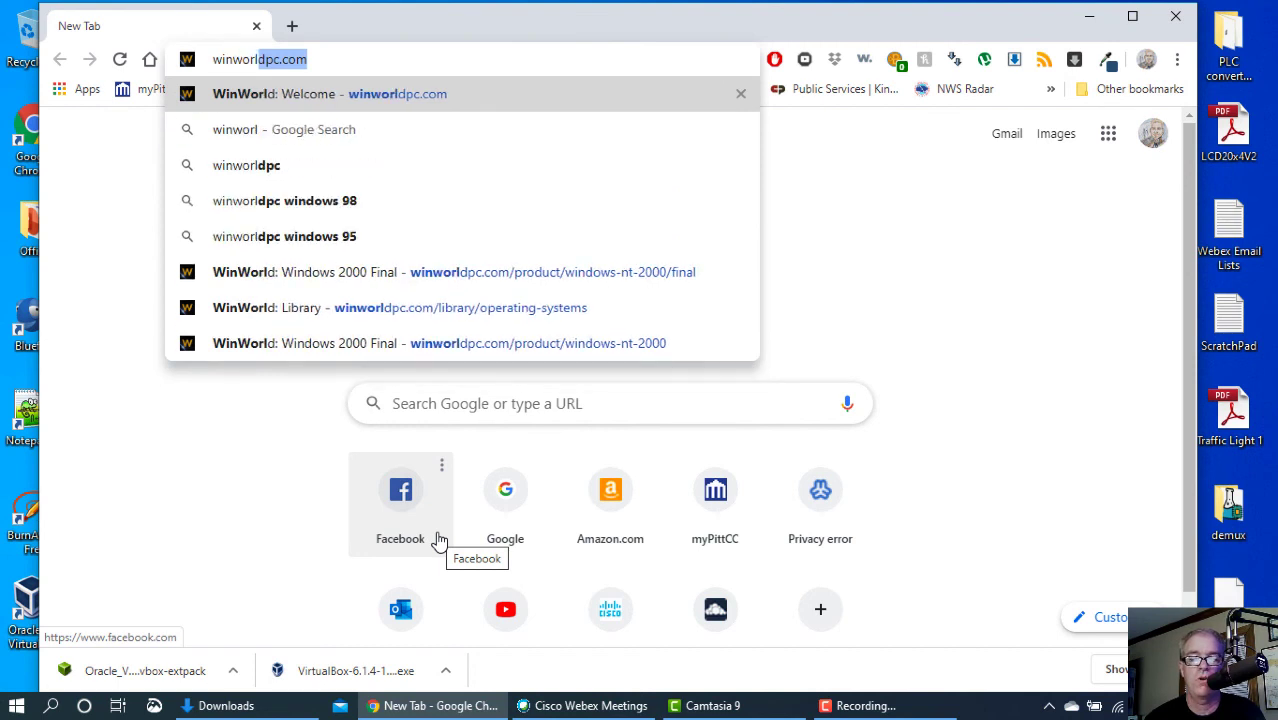
type("dpc")
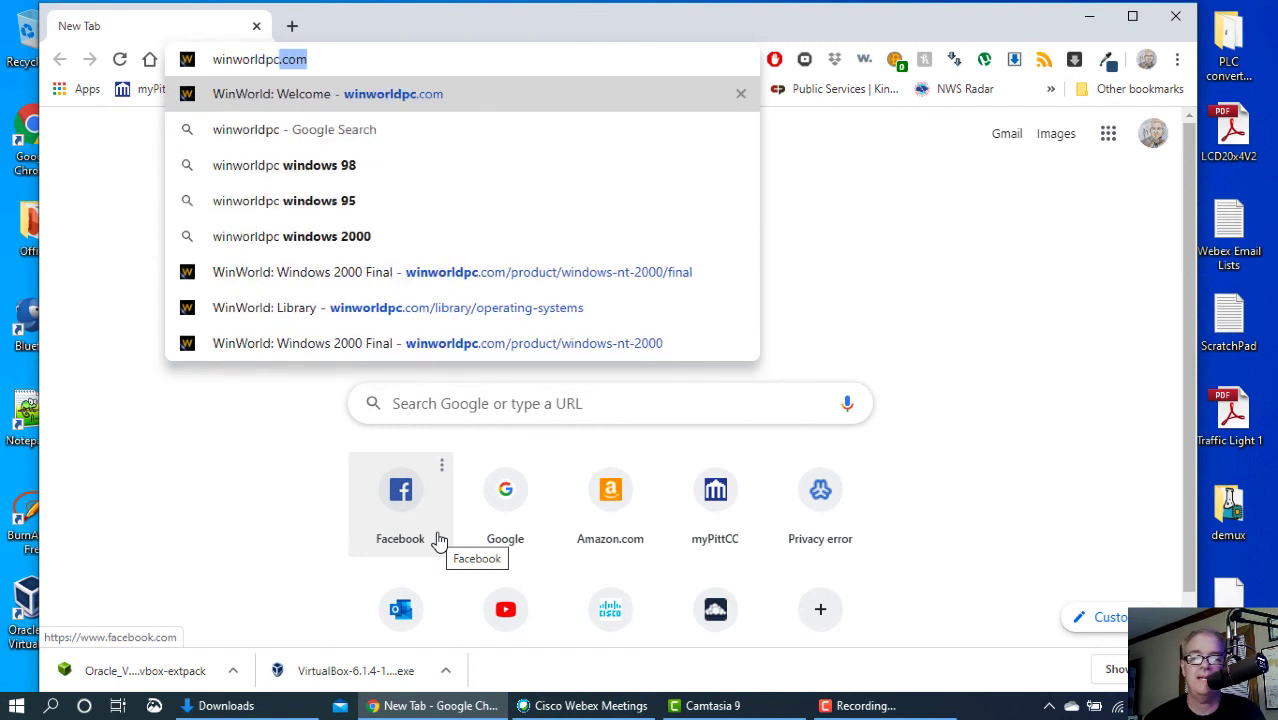
type(".com")
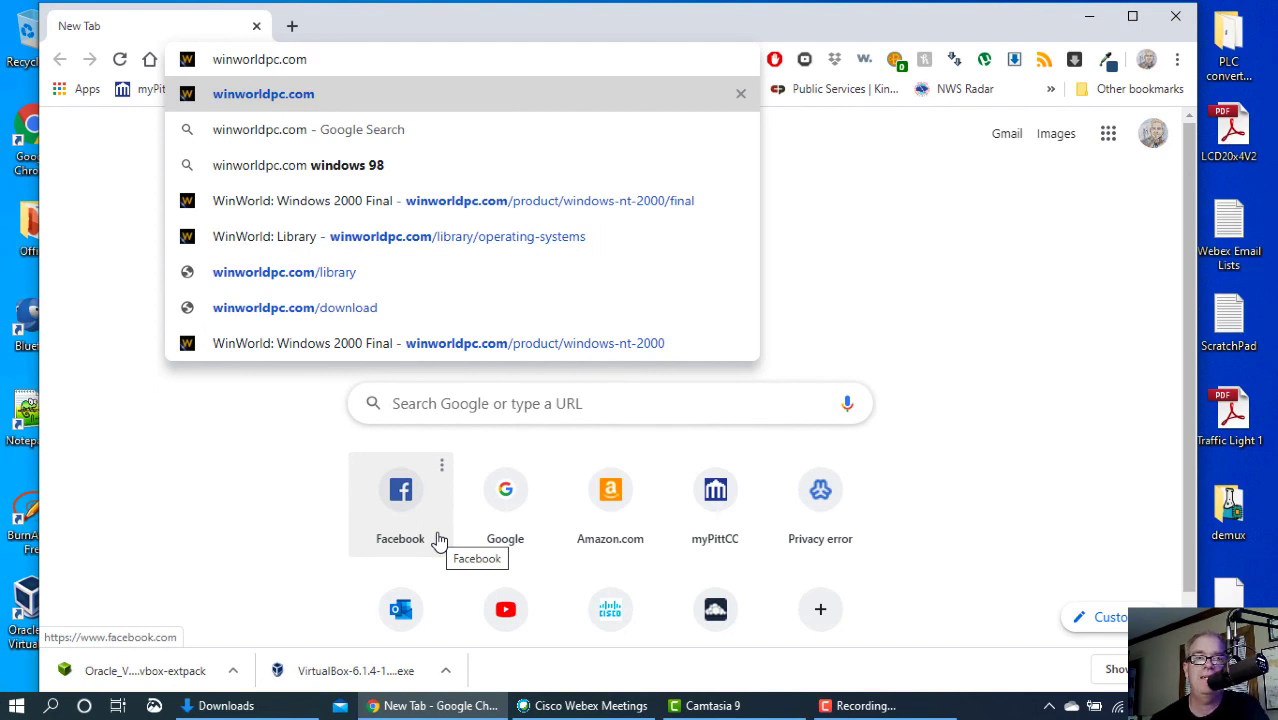
key("Return")
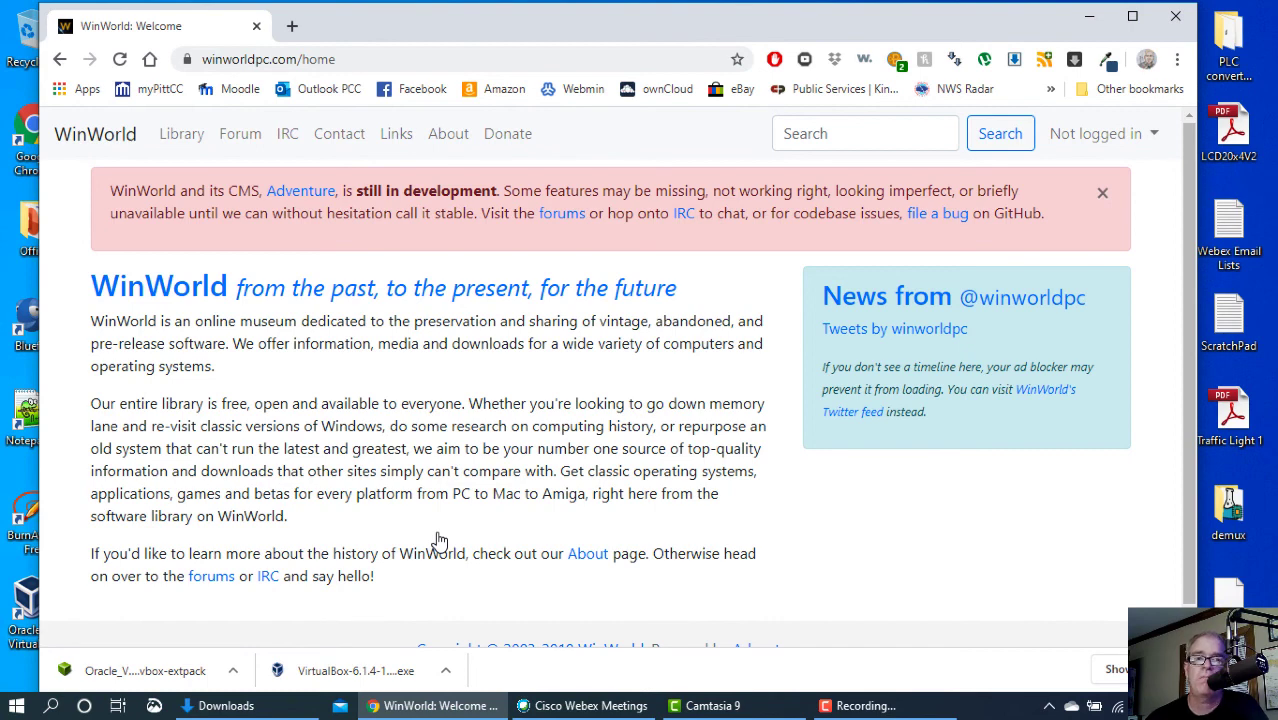
- Look over the WinWorld home page and open its software Library
scroll(500, 487, "down", 1)
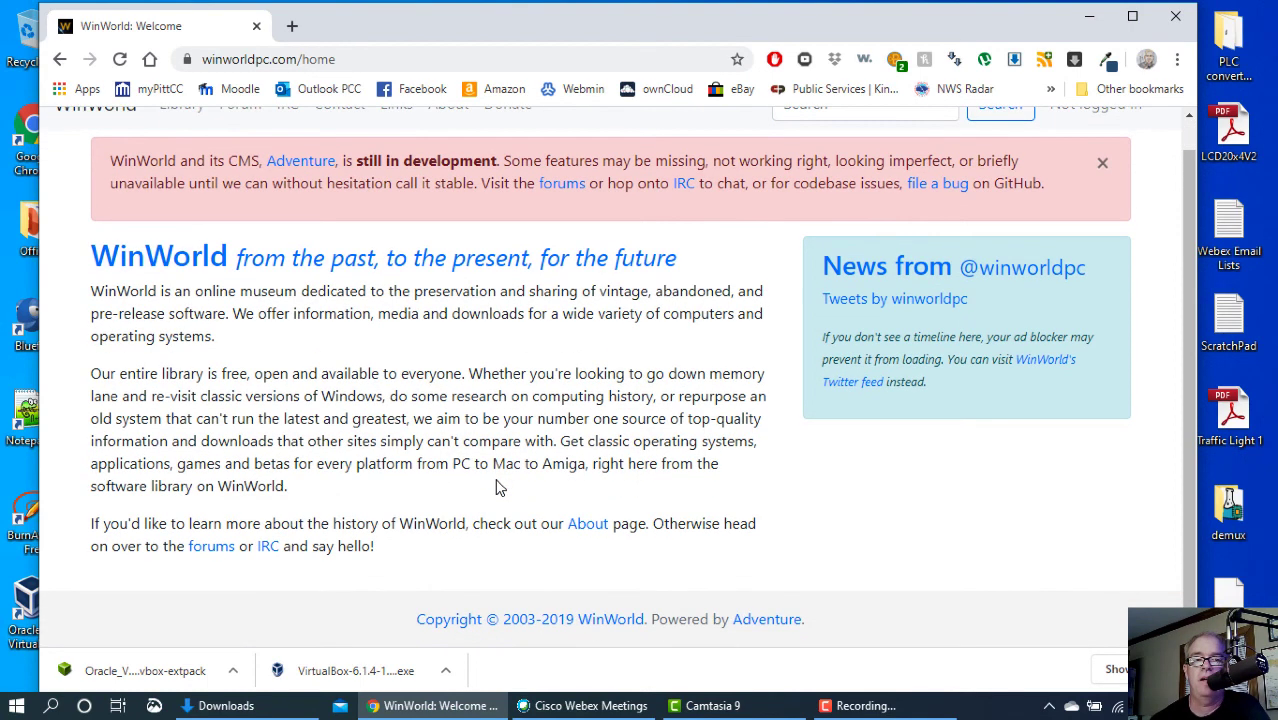
scroll(500, 487, "up", 1)
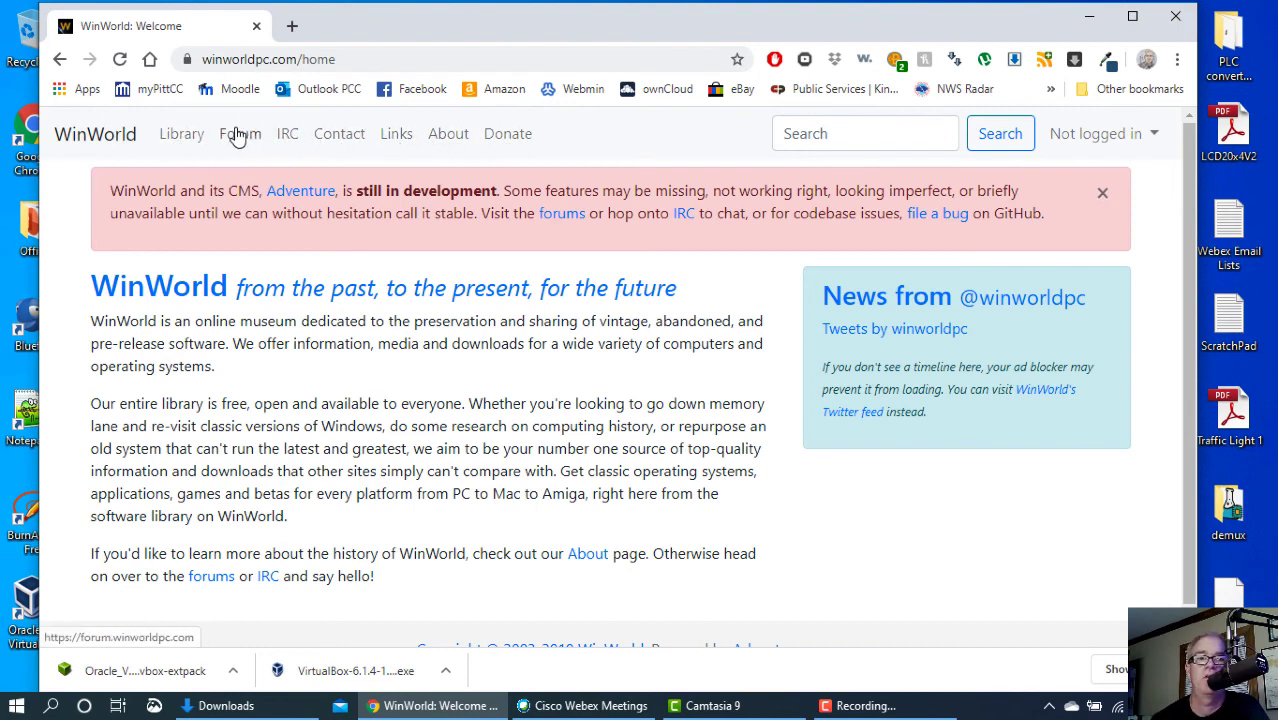
left_click(178, 138)
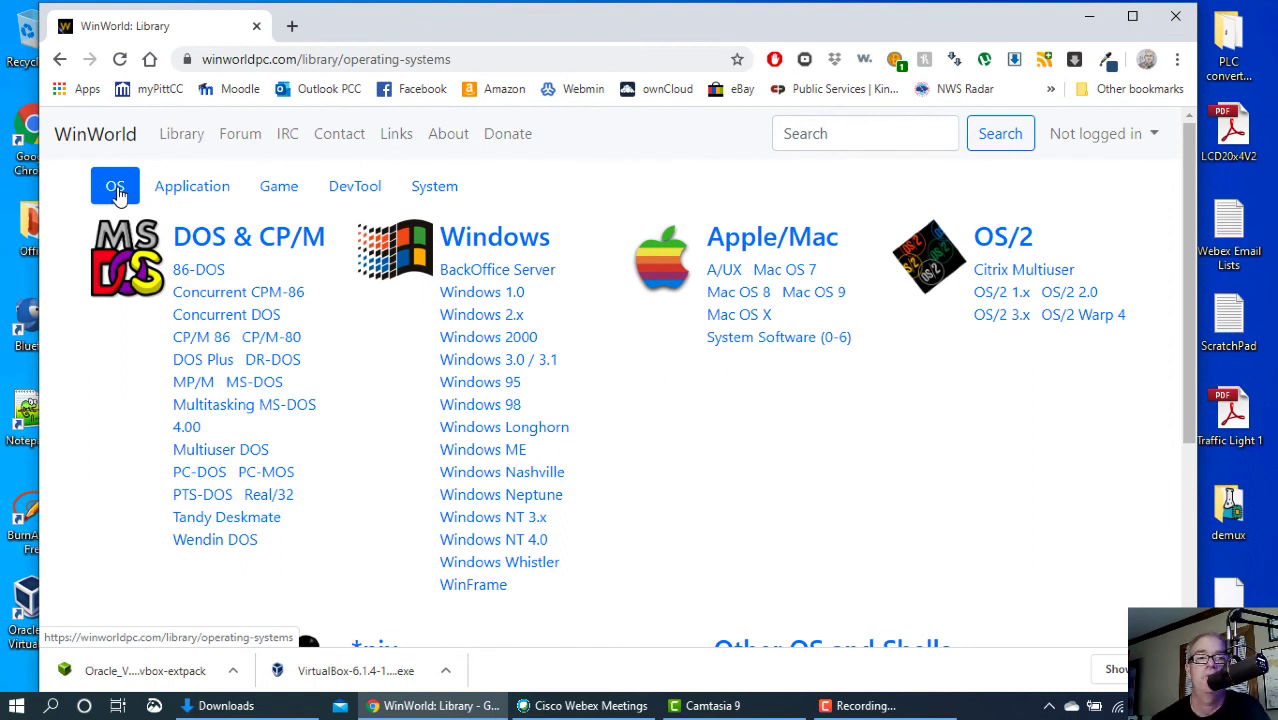
- Browse the library's Application, Game, DevTool and System categories to see what software each one offers
left_click(186, 192)
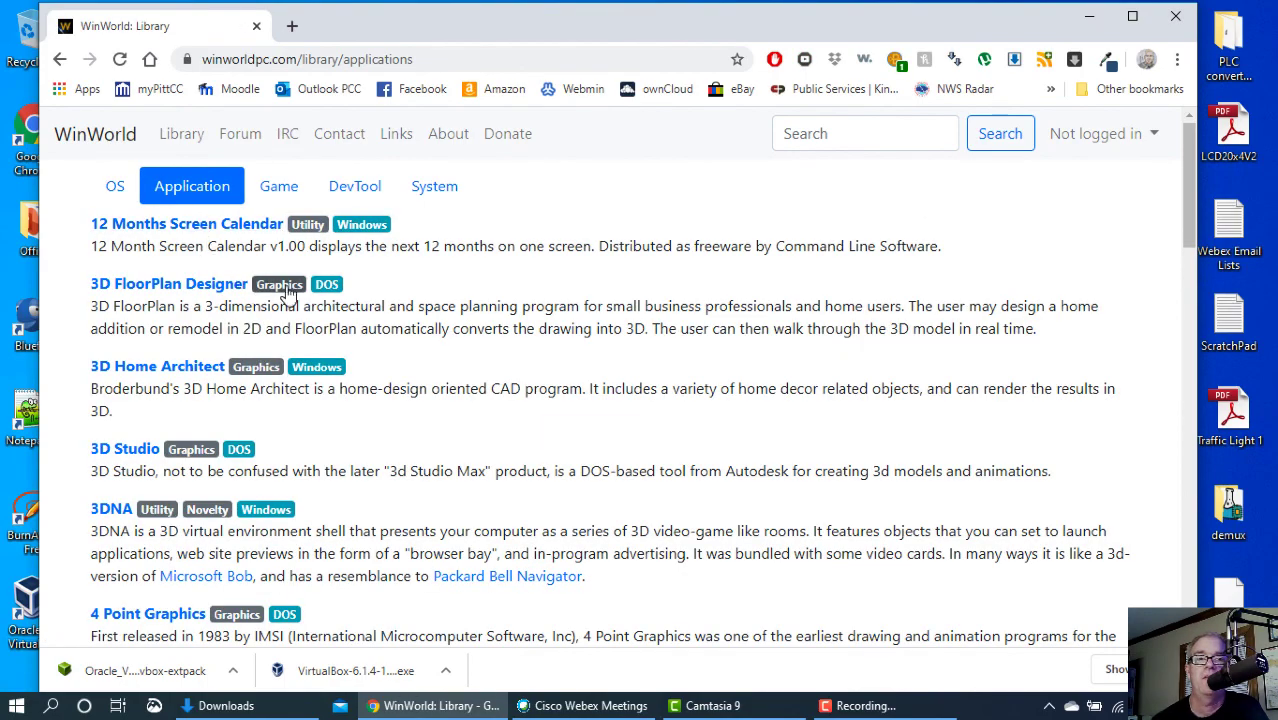
scroll(371, 400, "down", 5)
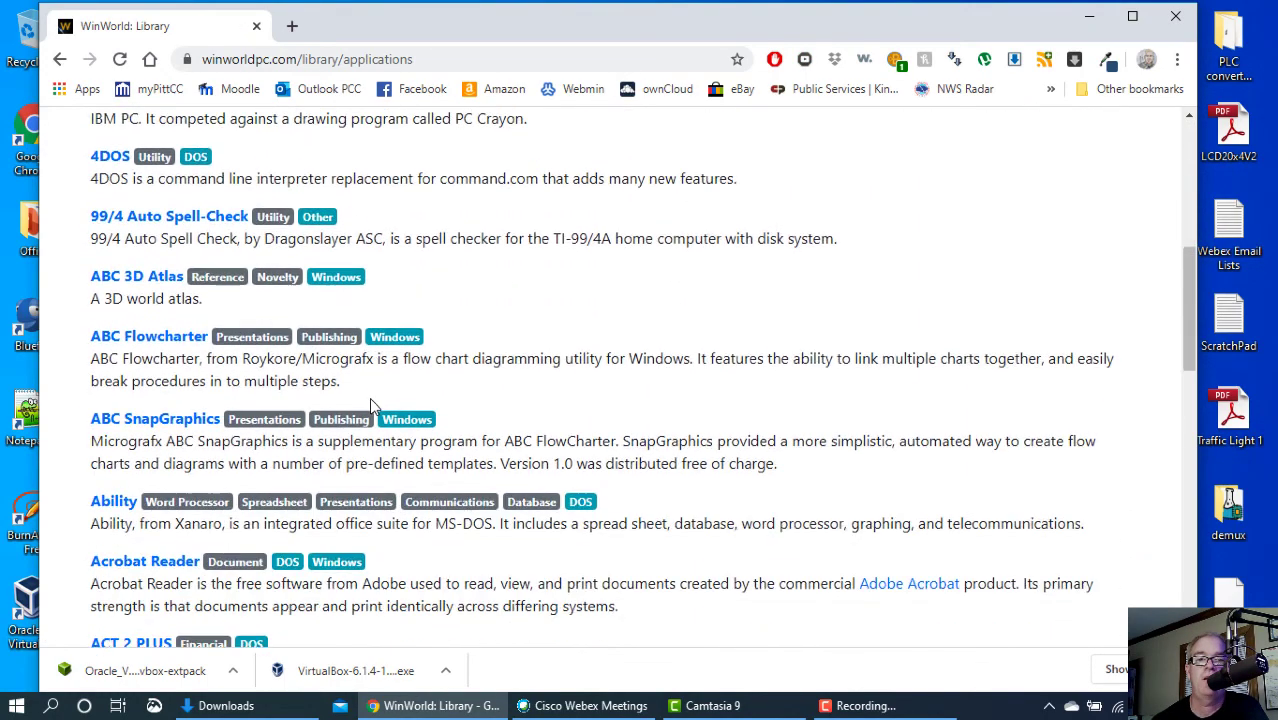
scroll(371, 403, "up", 7)
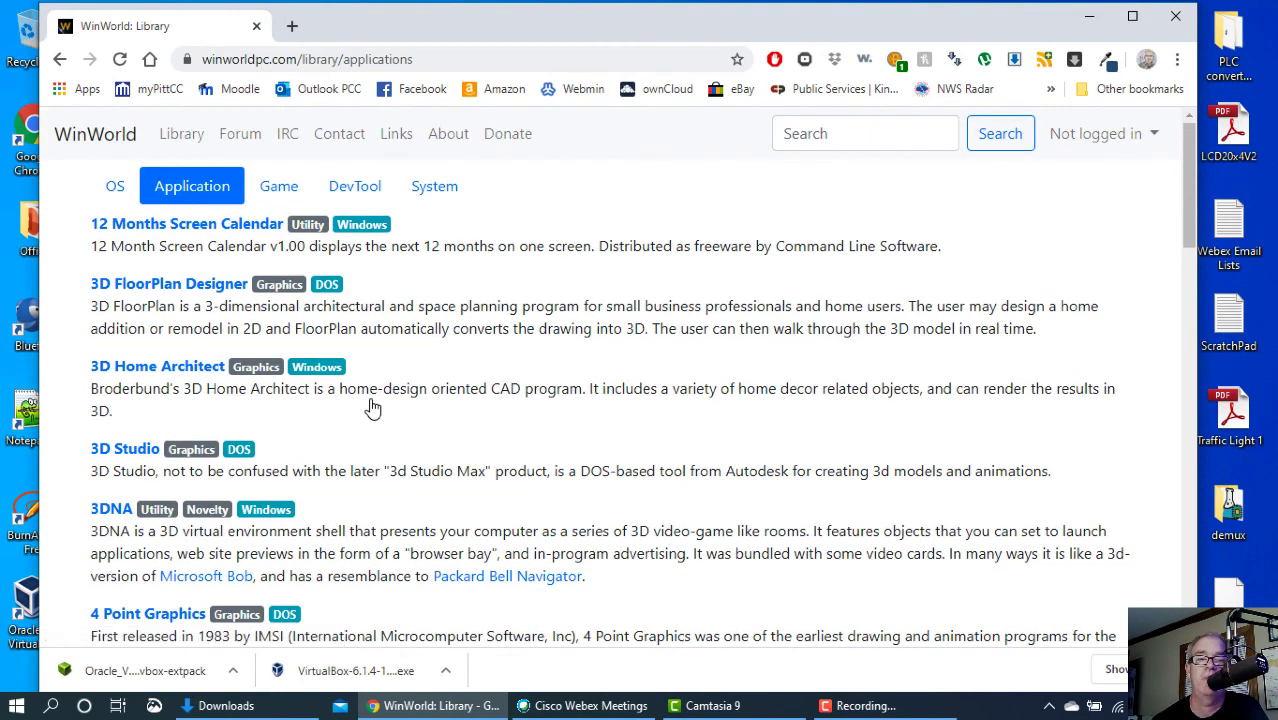
left_click(281, 190)
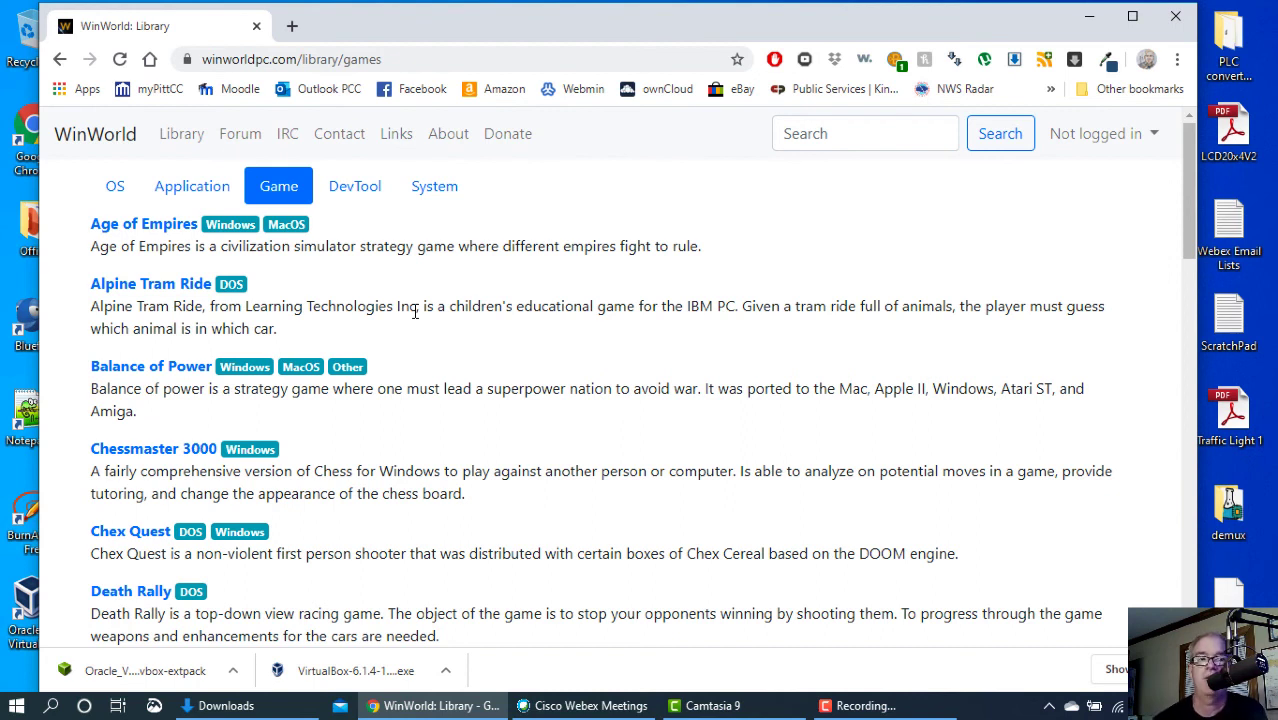
left_click(355, 198)
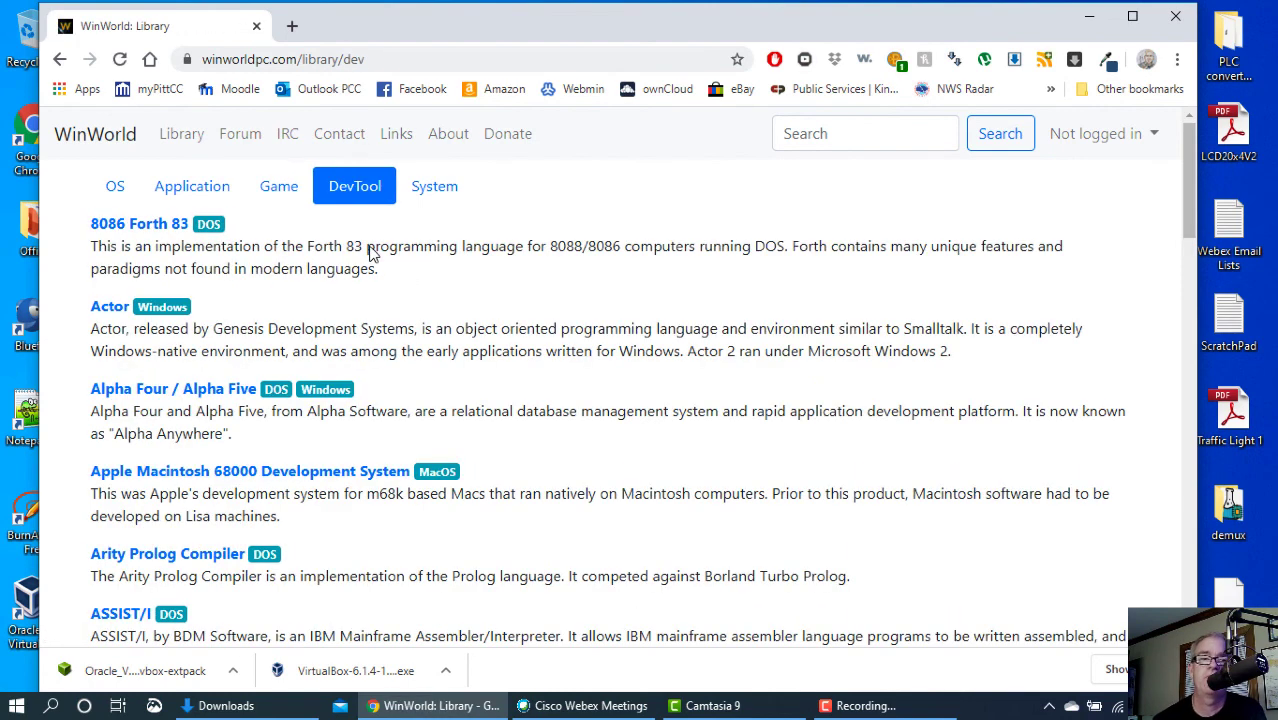
scroll(261, 360, "down", 8)
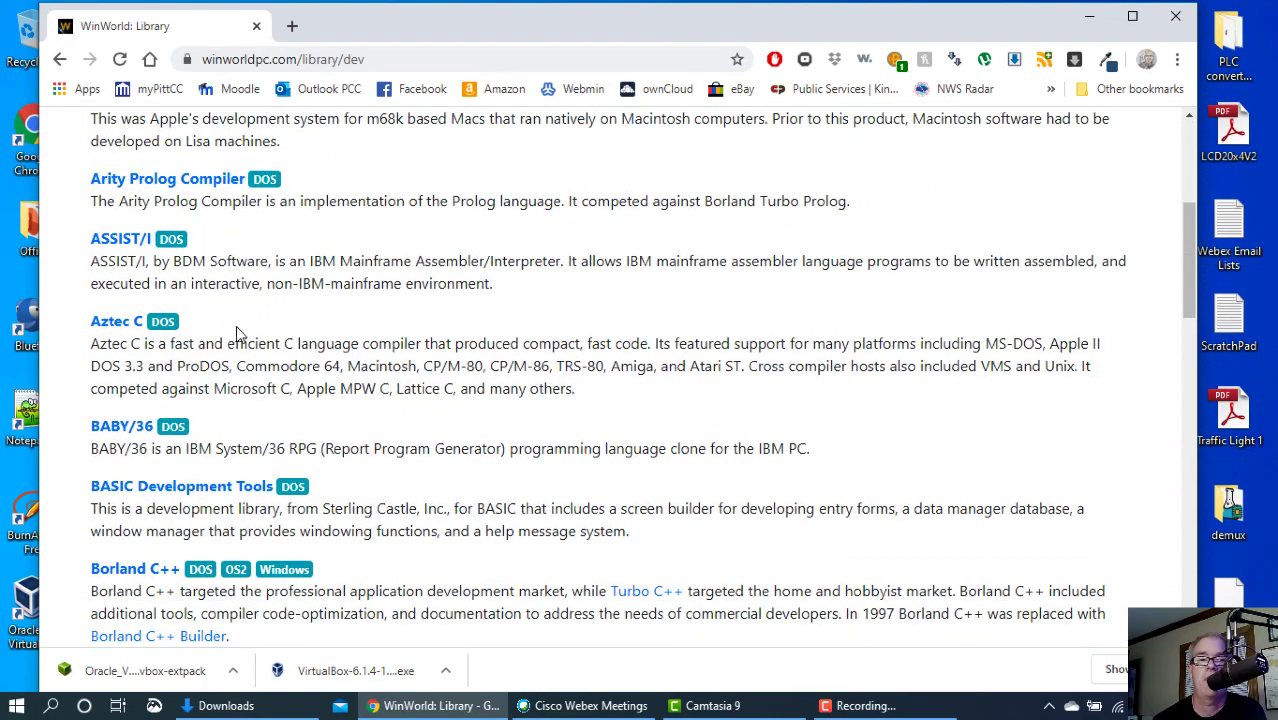
scroll(290, 360, "up", 10)
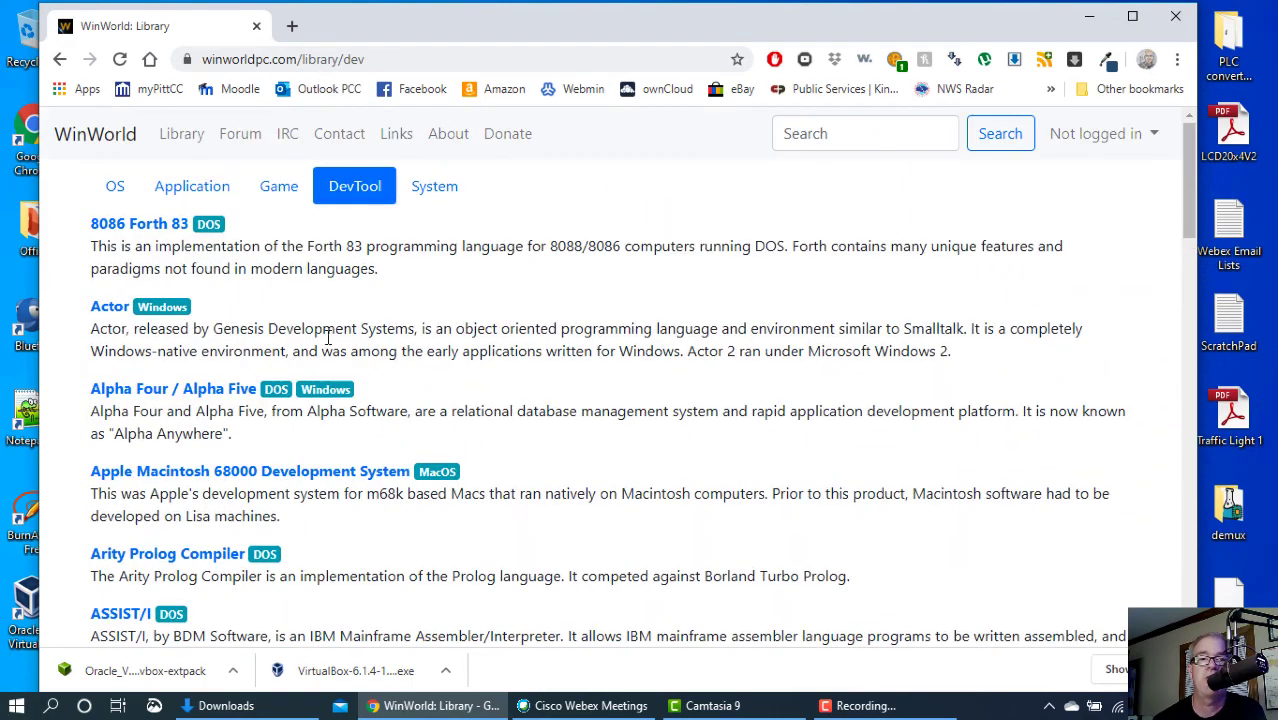
left_click(435, 190)
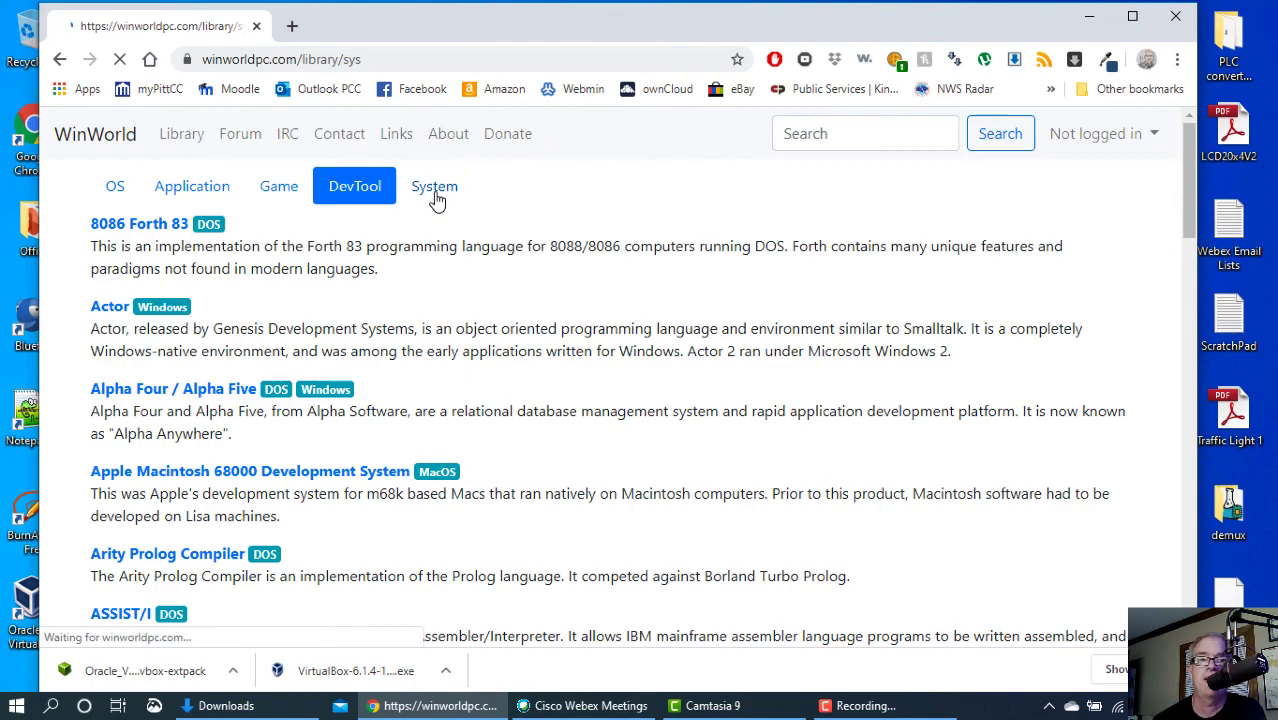
scroll(246, 366, "down", 3)
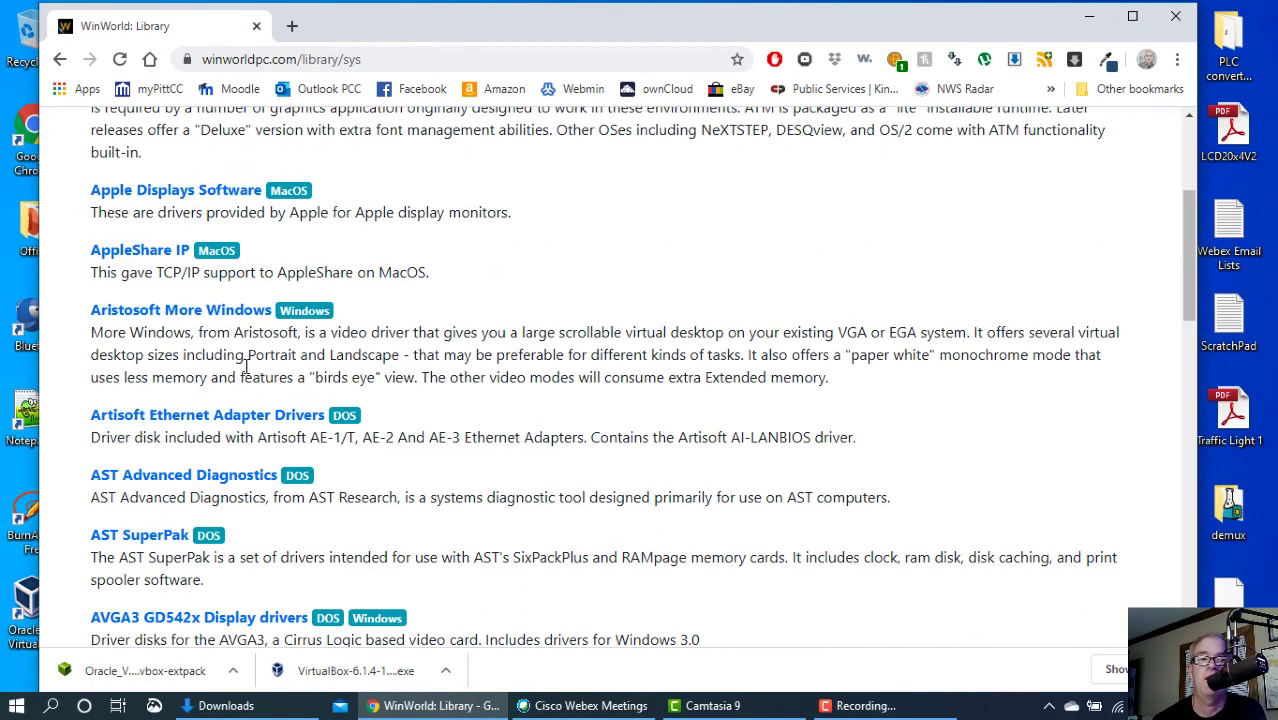
scroll(250, 354, "down", 7)
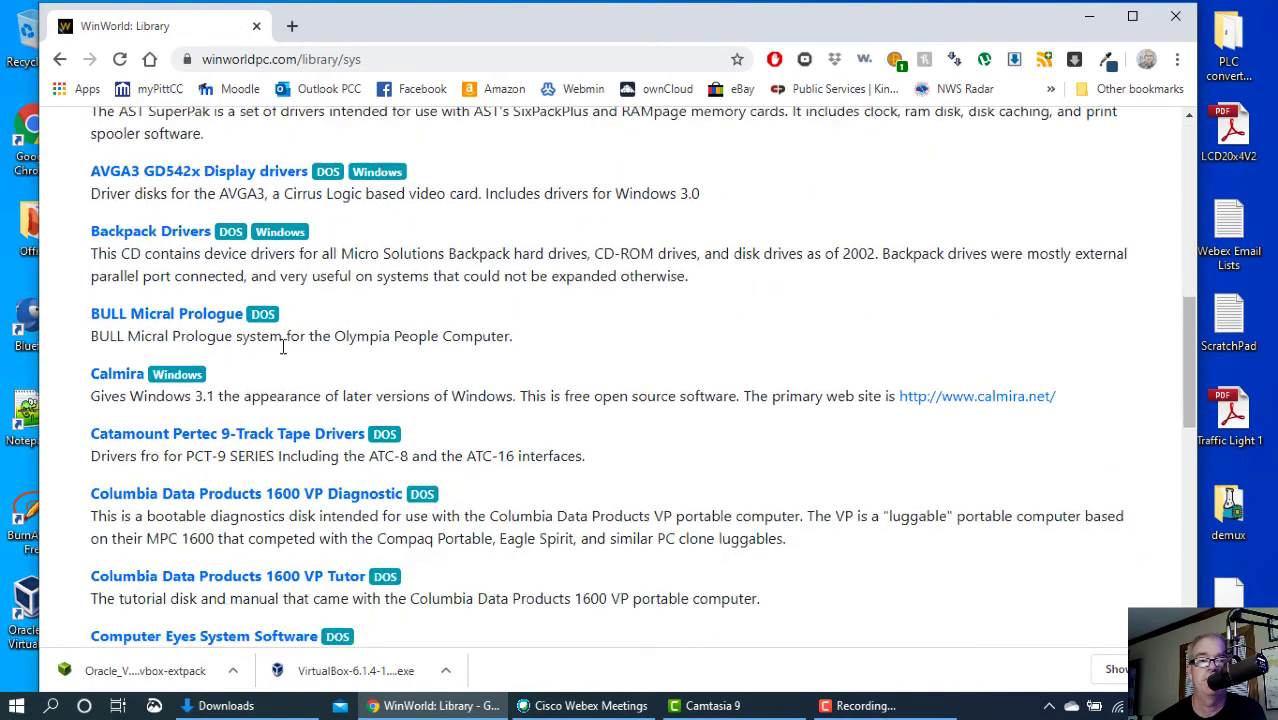
scroll(282, 352, "up", 10)
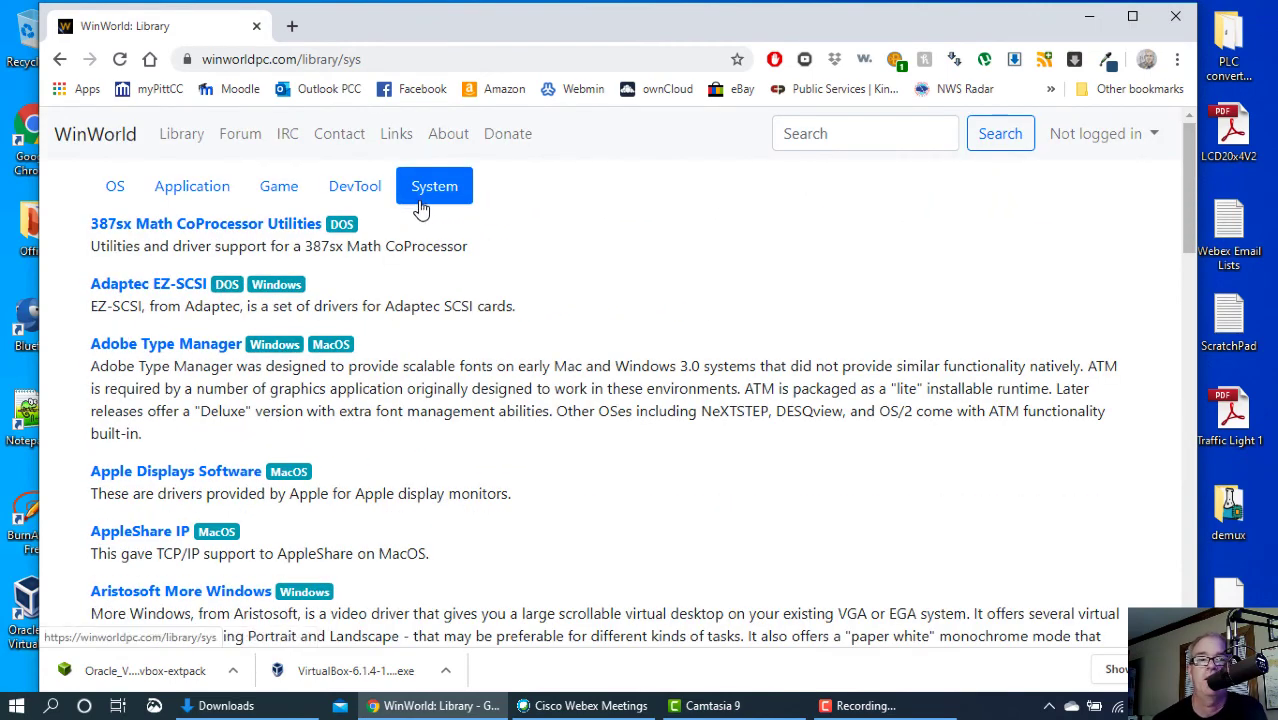
- Return to the OS category, open the Windows 2000 Final page and read through its release description
left_click(115, 192)
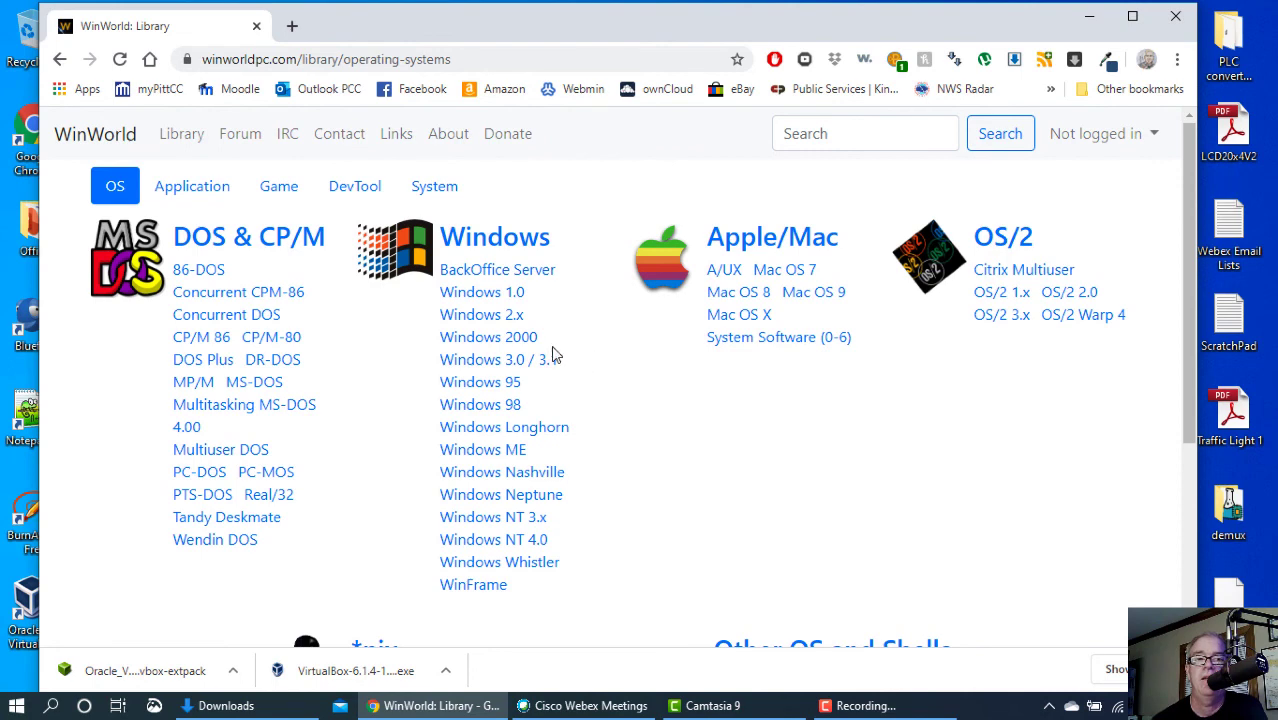
left_click(482, 341)
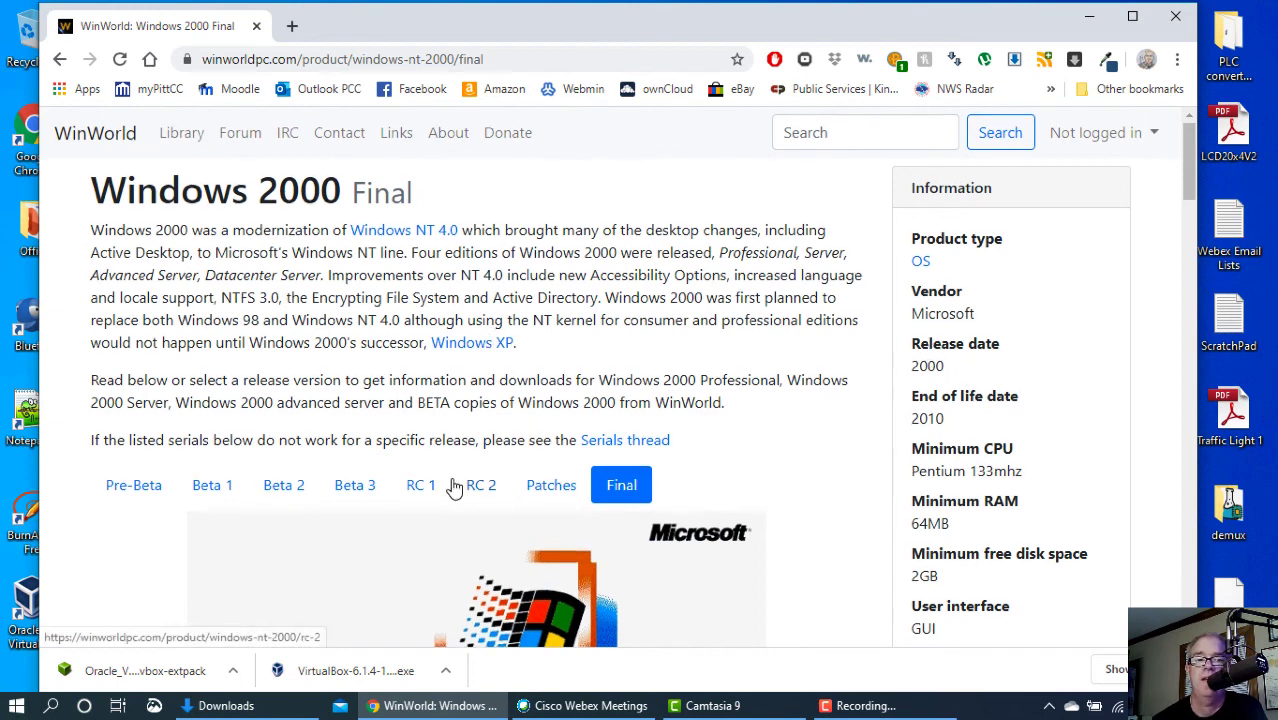
scroll(440, 470, "down", 3)
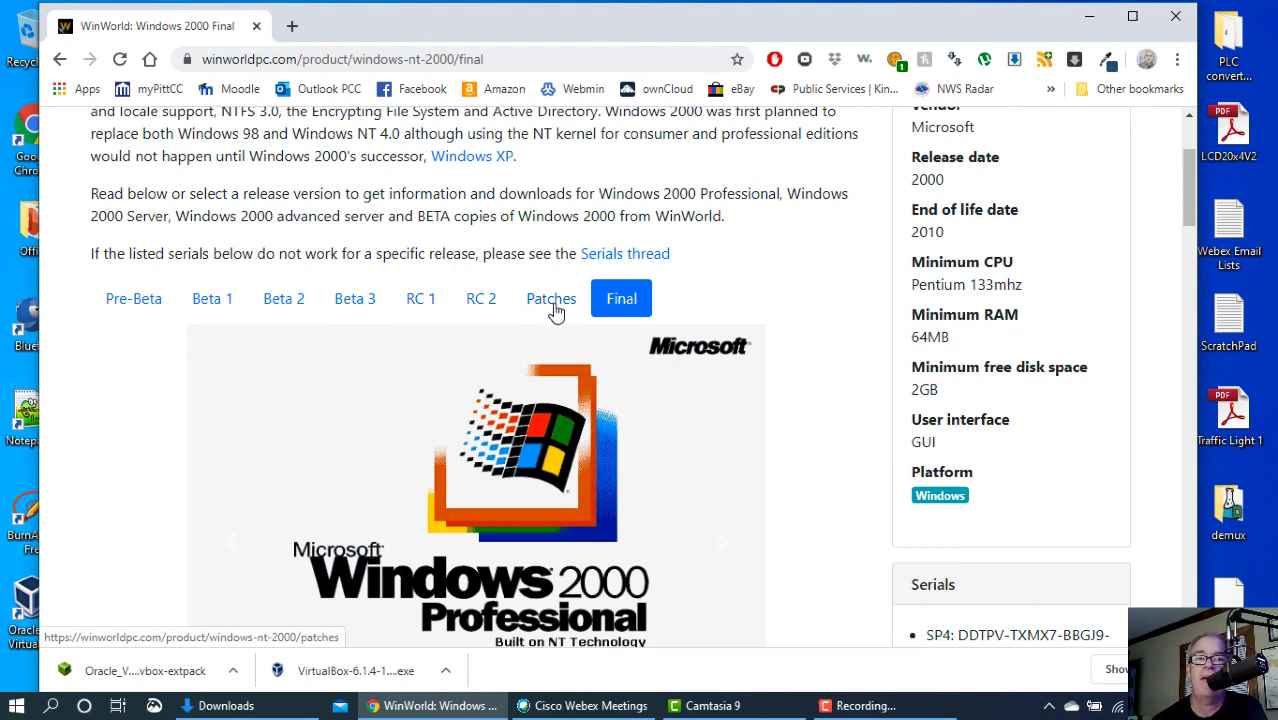
scroll(422, 422, "down", 3)
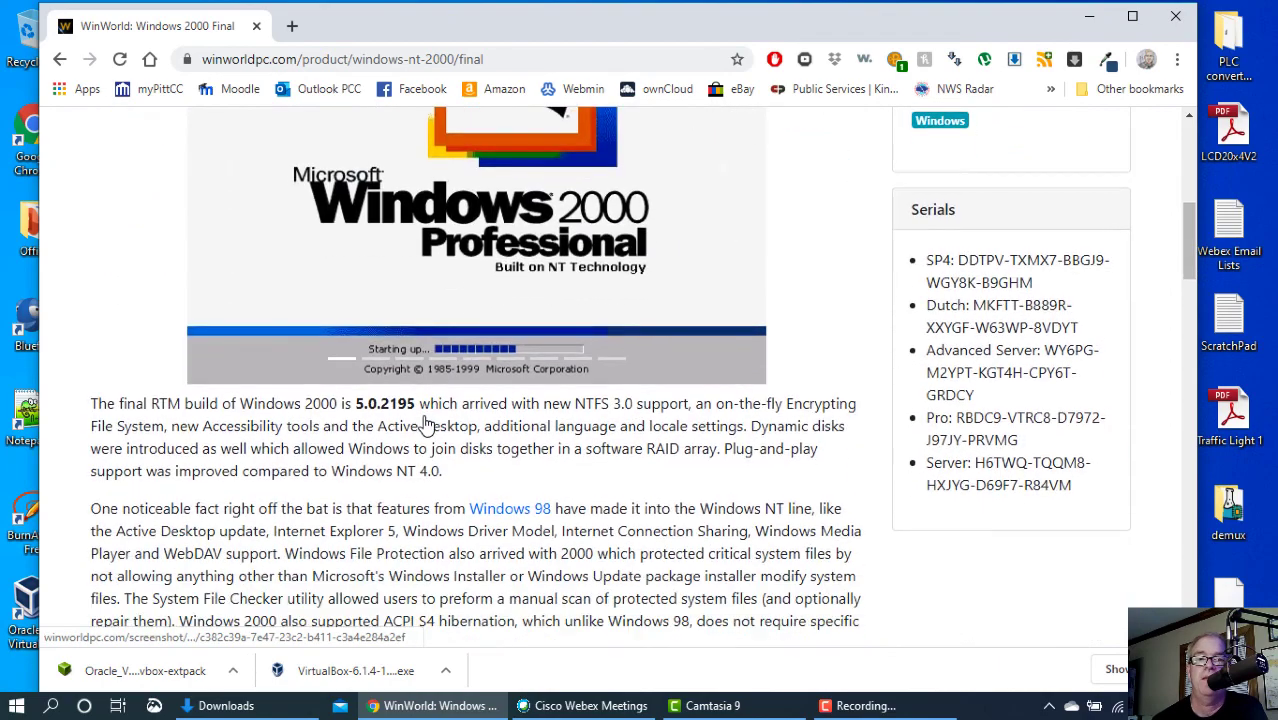
scroll(500, 370, "up", 3)
scroll(484, 390, "down", 4)
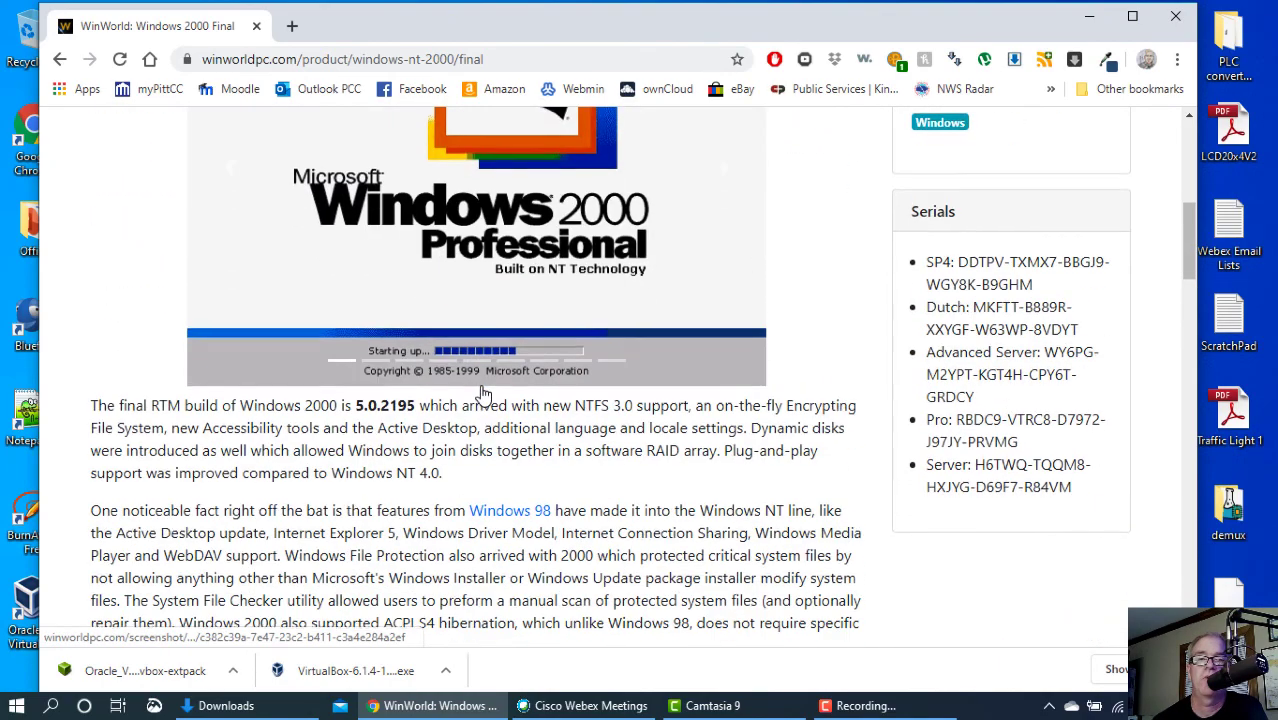
scroll(484, 392, "down", 2)
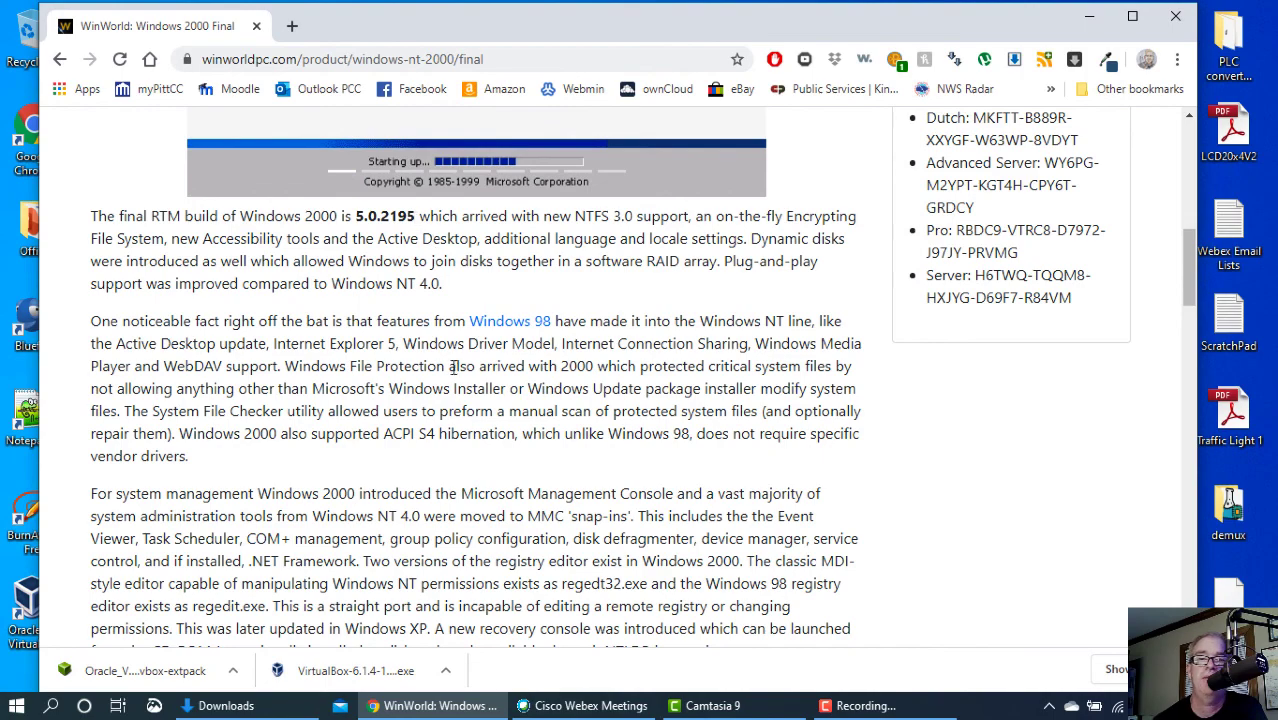
scroll(455, 380, "down", 4)
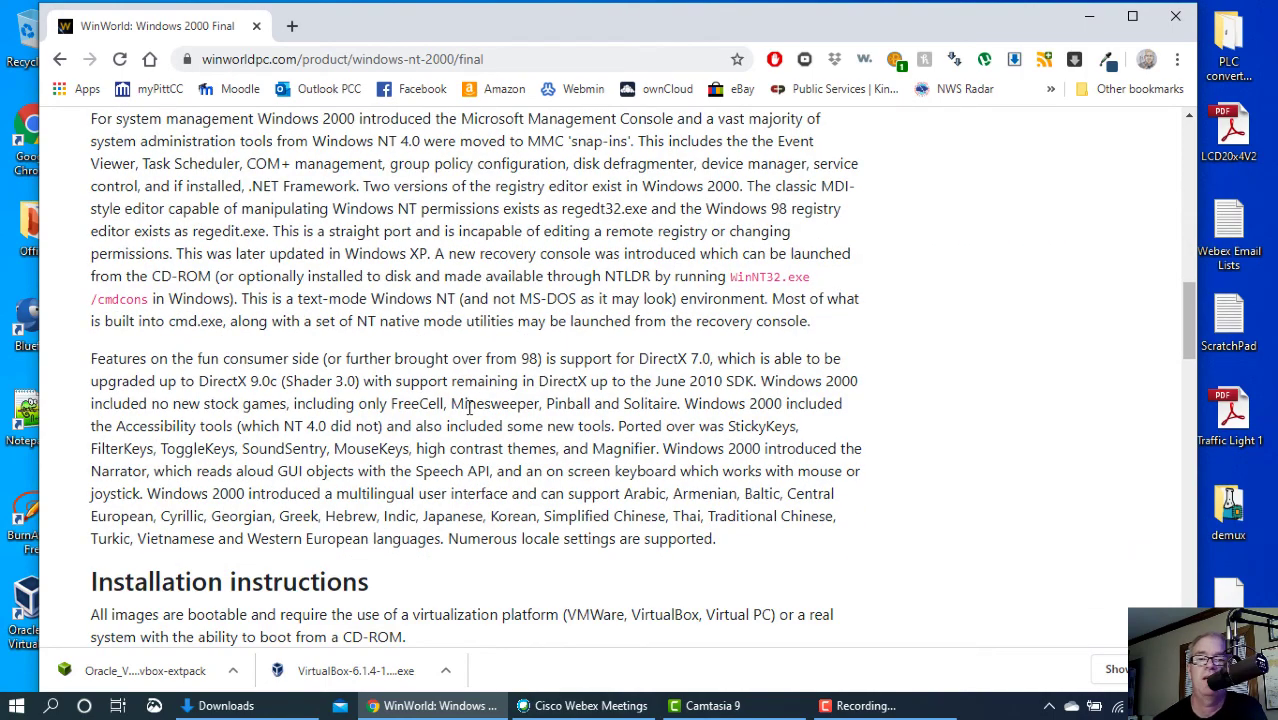
- Look through the Windows 2000 downloads list and open the English Windows 2000 Professional (with SP4) (Retail) entry
scroll(467, 410, "down", 9)
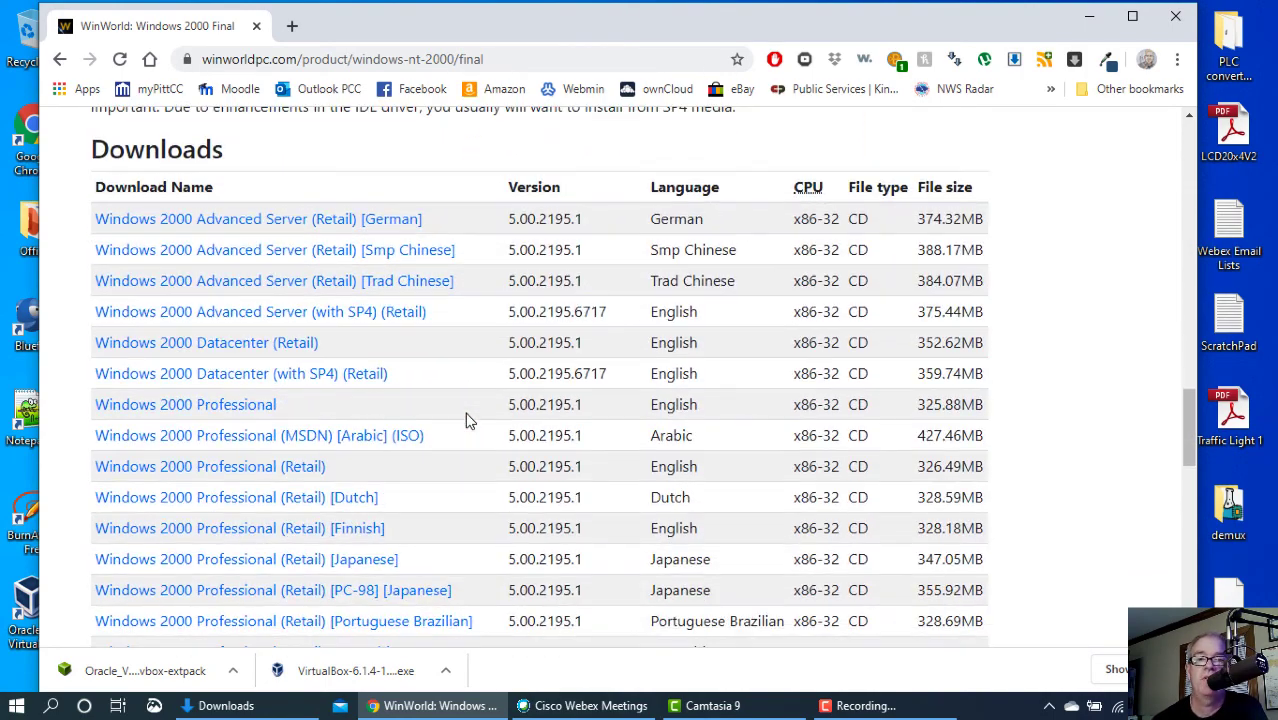
scroll(271, 300, "down", 3)
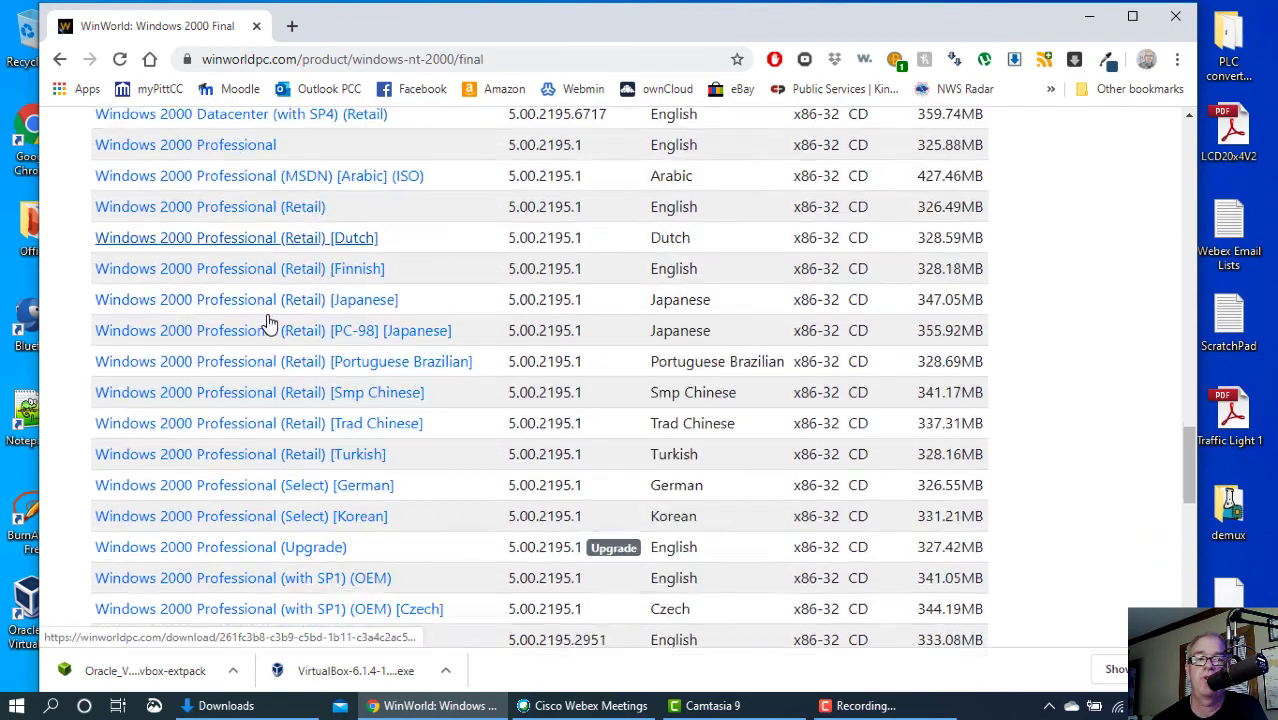
scroll(268, 322, "down", 2)
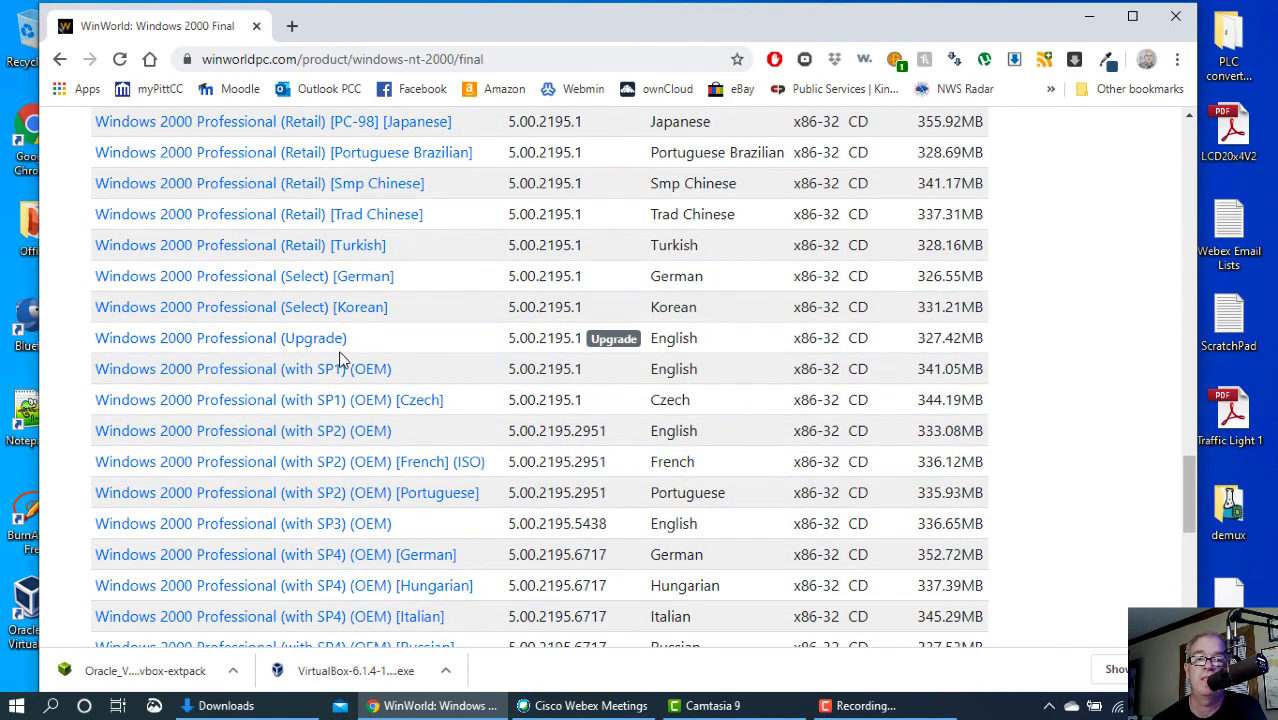
scroll(342, 362, "down", 2)
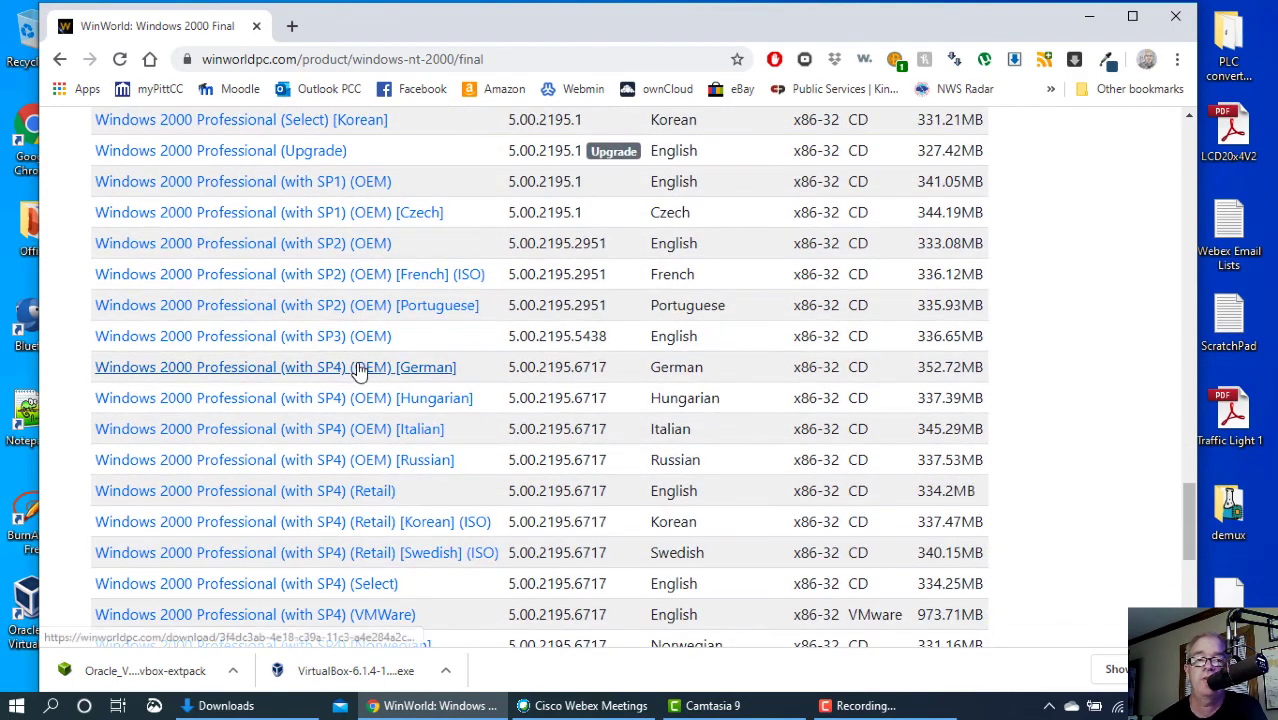
scroll(360, 372, "up", 4)
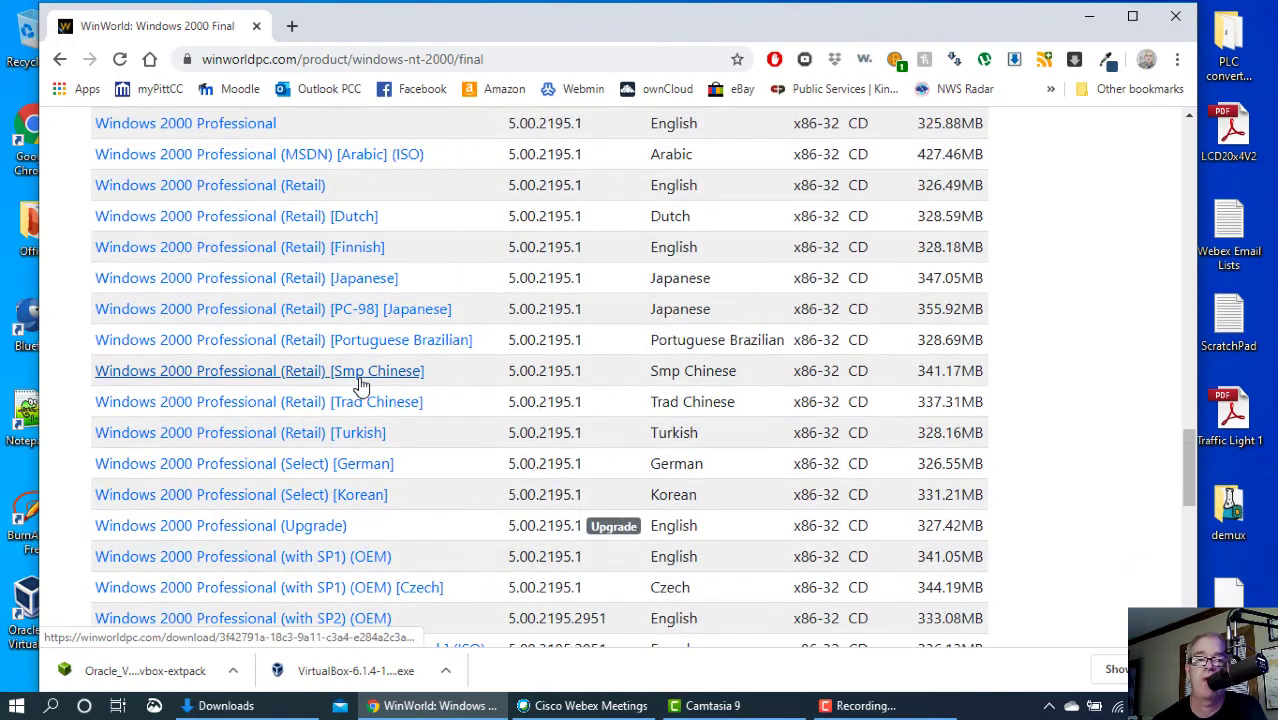
scroll(360, 383, "up", 5)
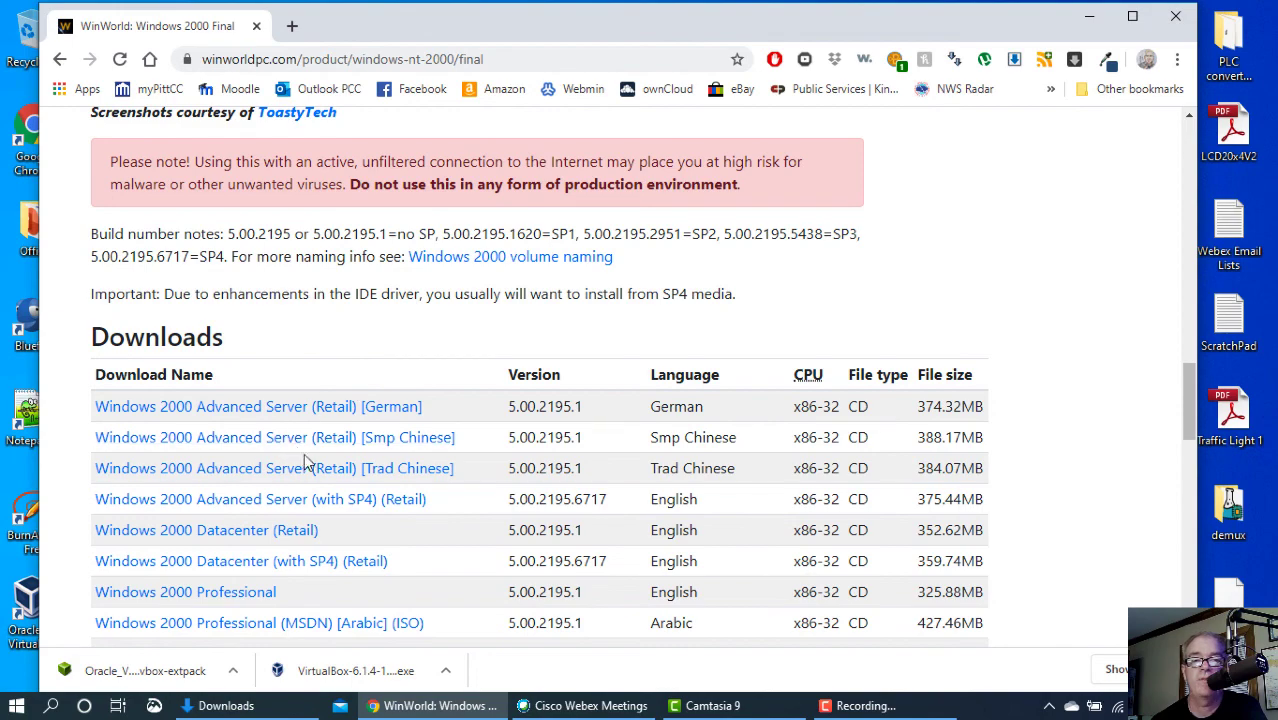
scroll(308, 465, "down", 2)
scroll(308, 465, "down", 1)
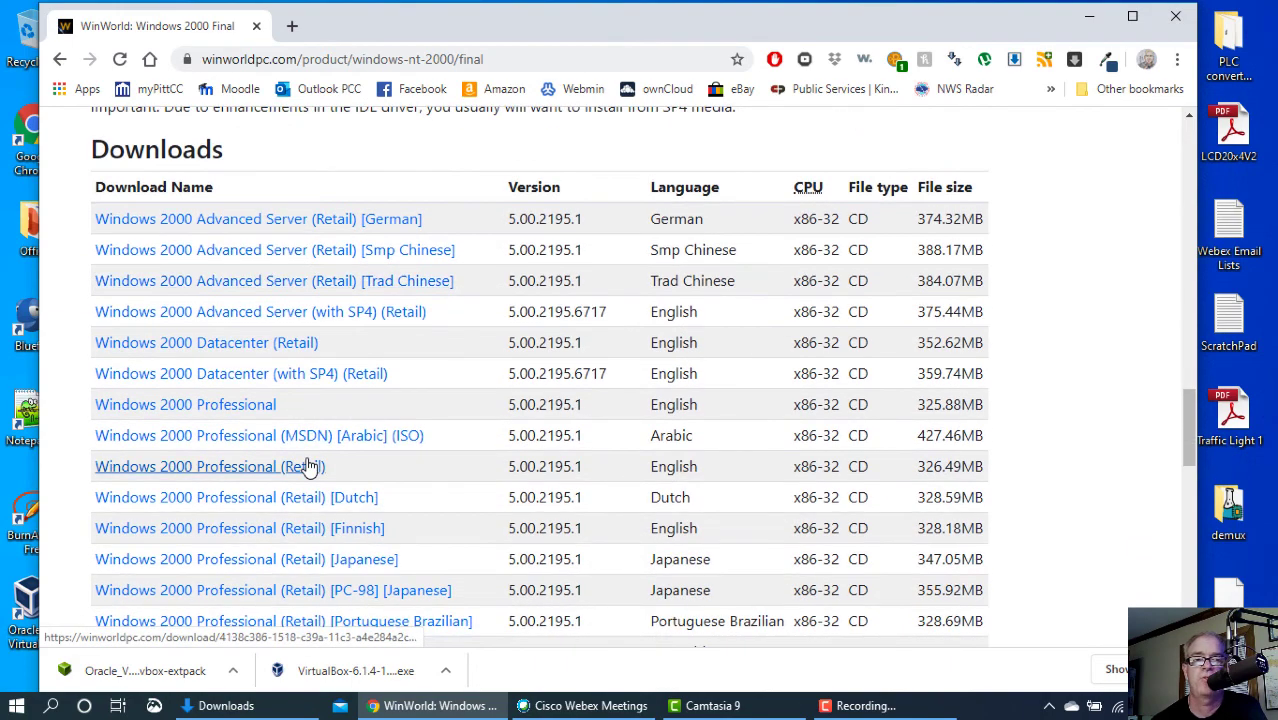
scroll(357, 459, "down", 1)
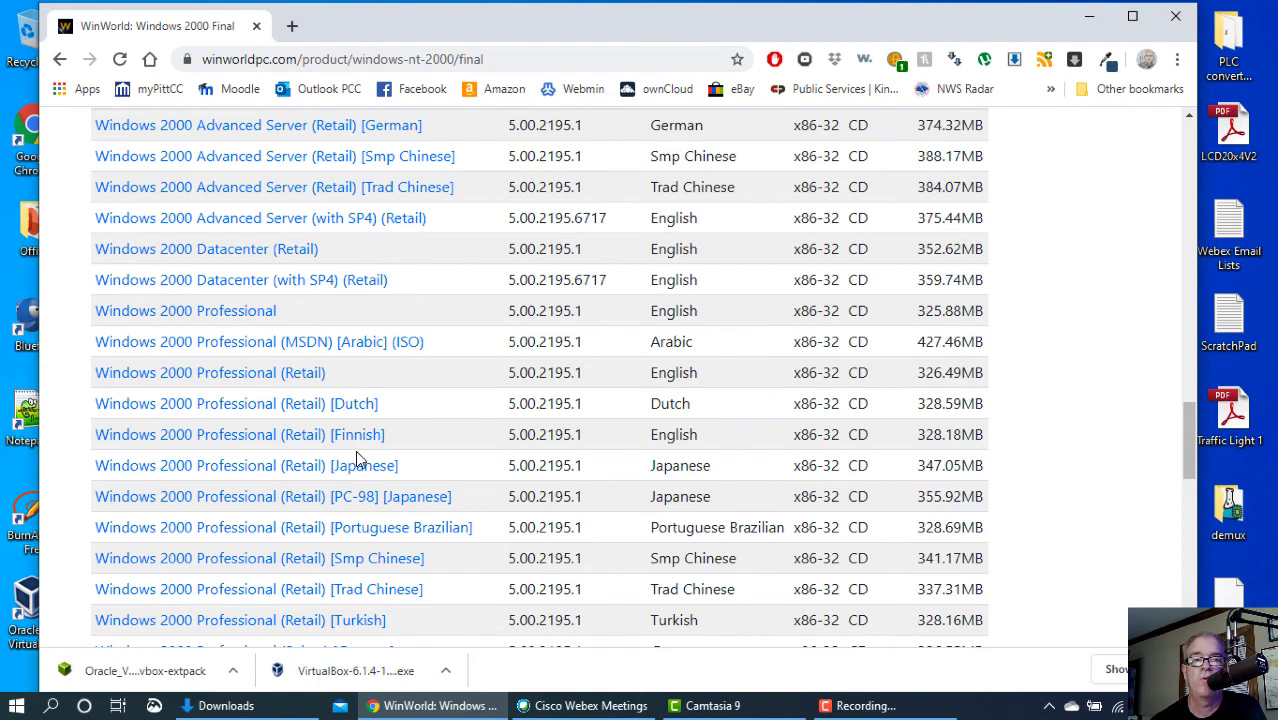
scroll(357, 459, "down", 3)
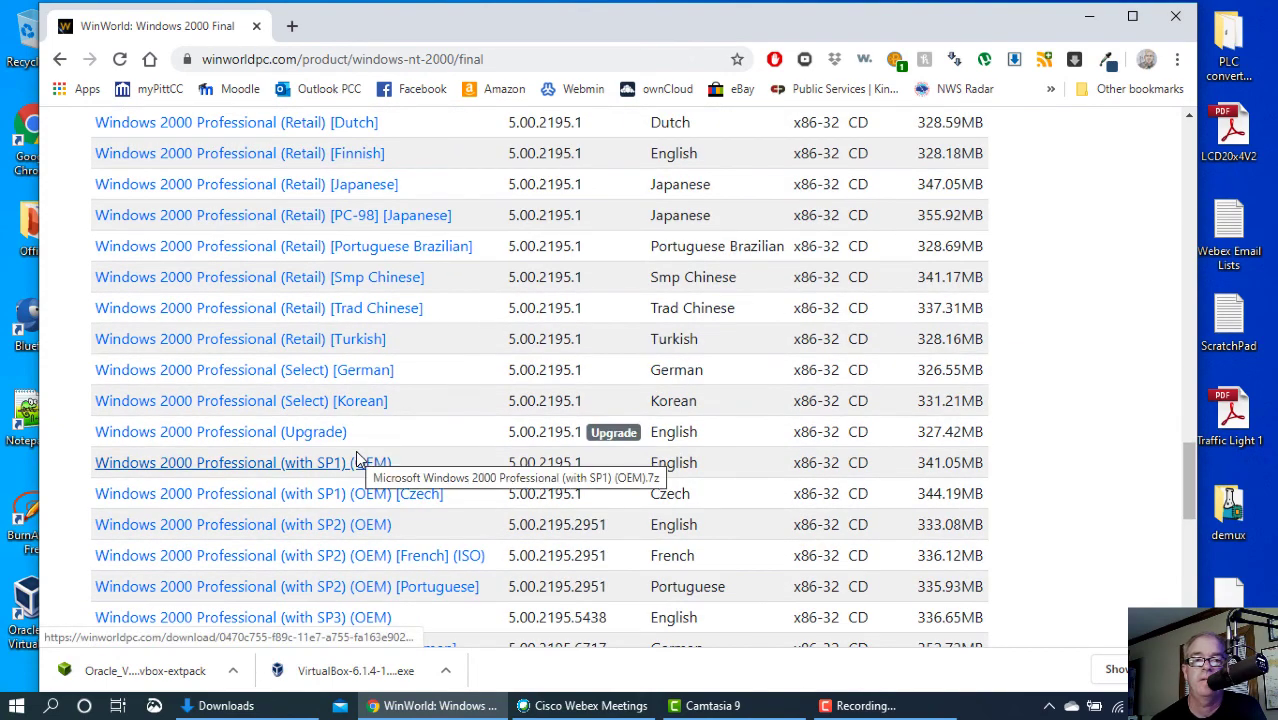
scroll(409, 405, "down", 4)
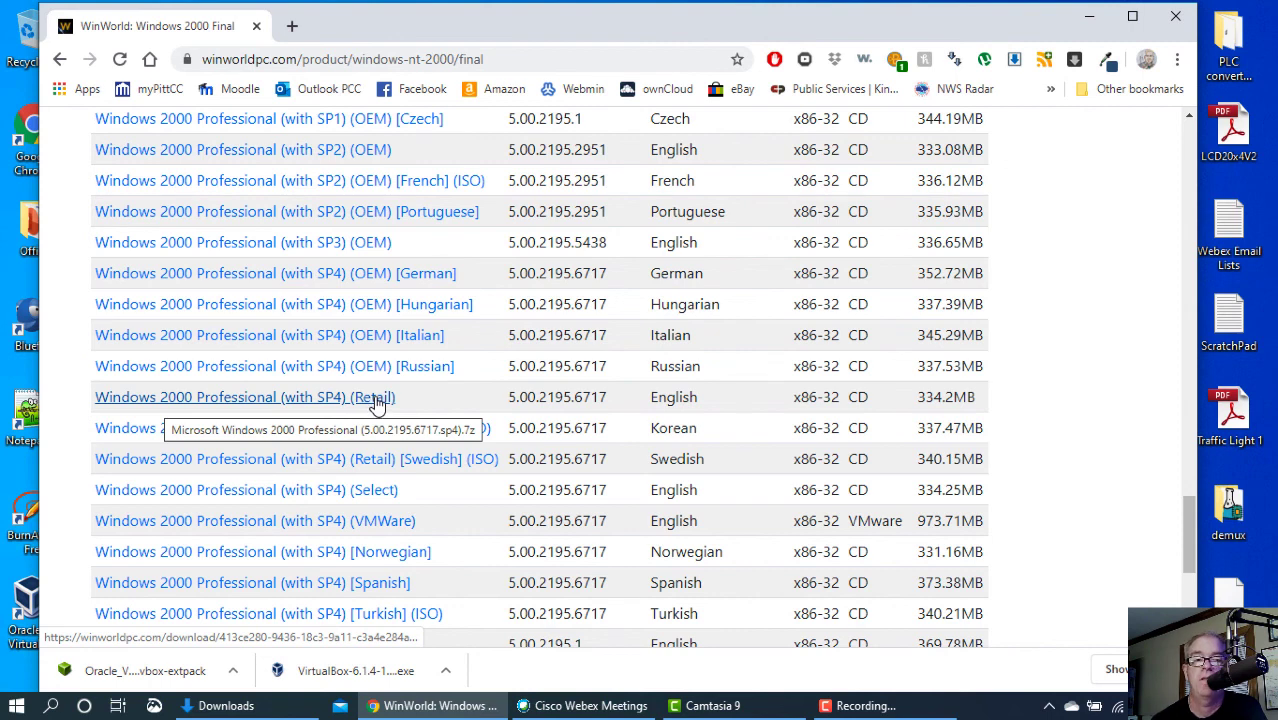
left_click(226, 401)
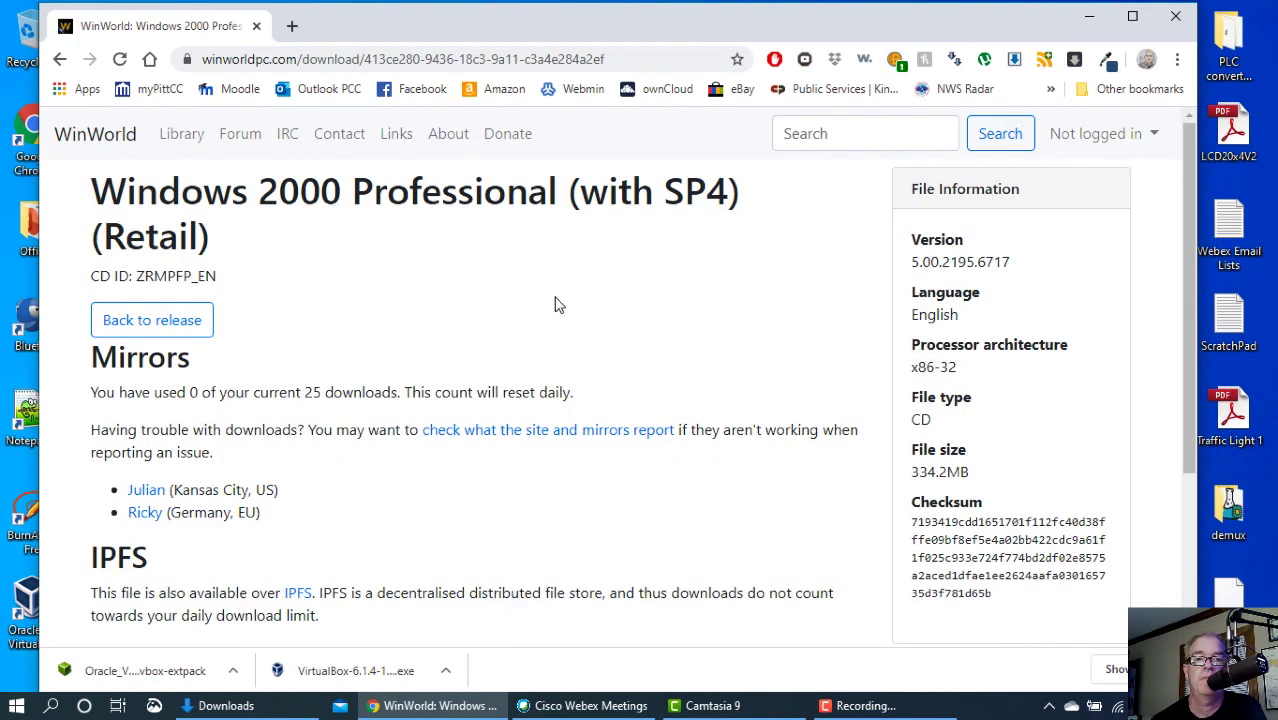
- Review the file information and mirrors, and download the image from the Kansas City, US mirror
scroll(355, 383, "down", 2)
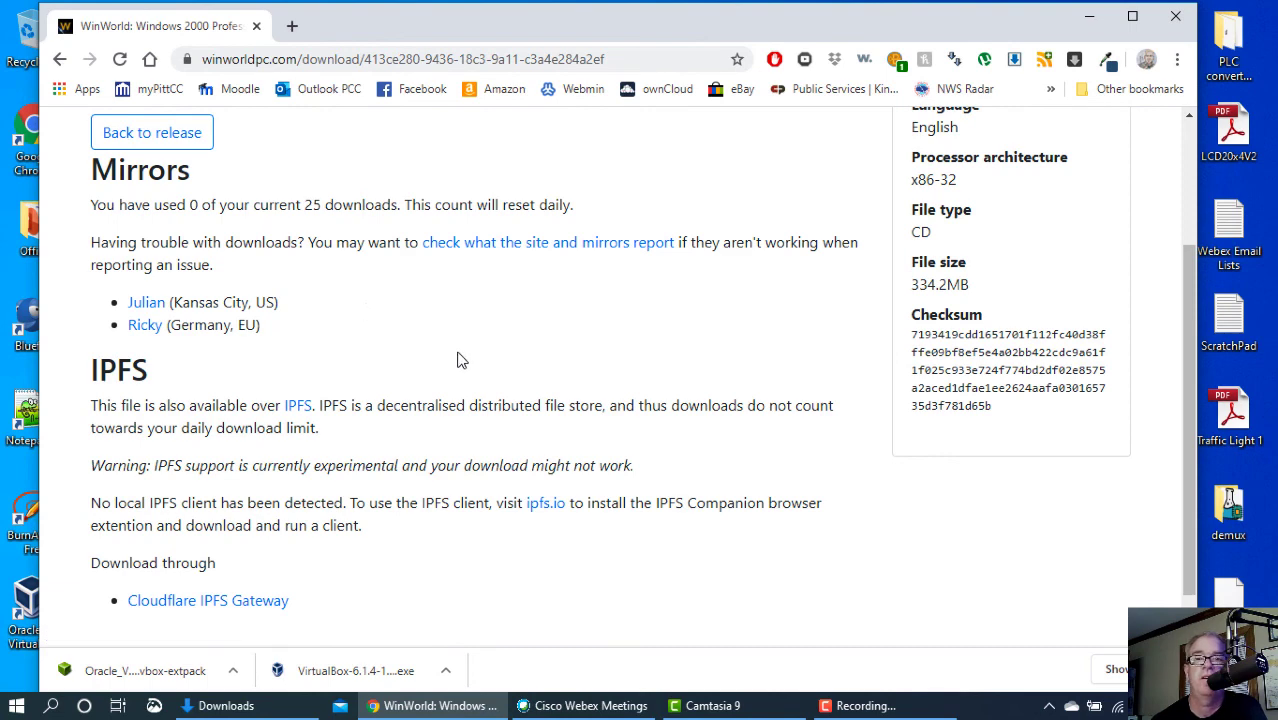
scroll(456, 357, "up", 2)
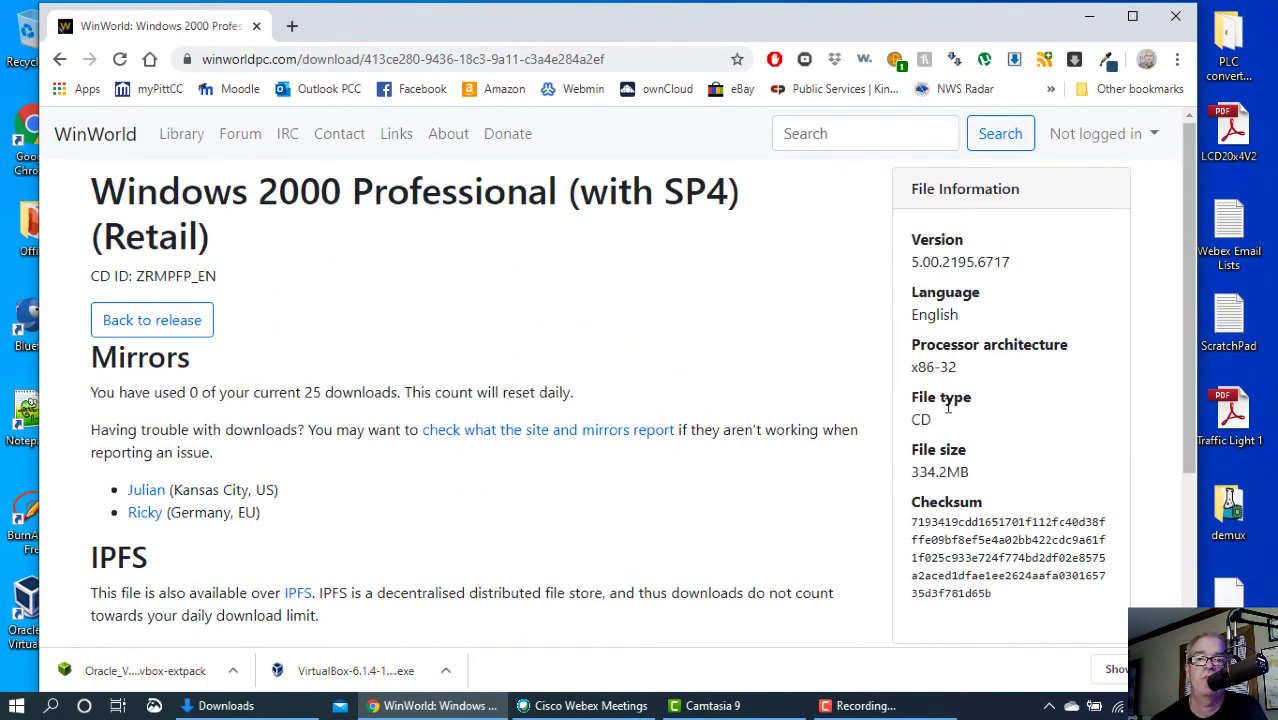
scroll(528, 428, "down", 2)
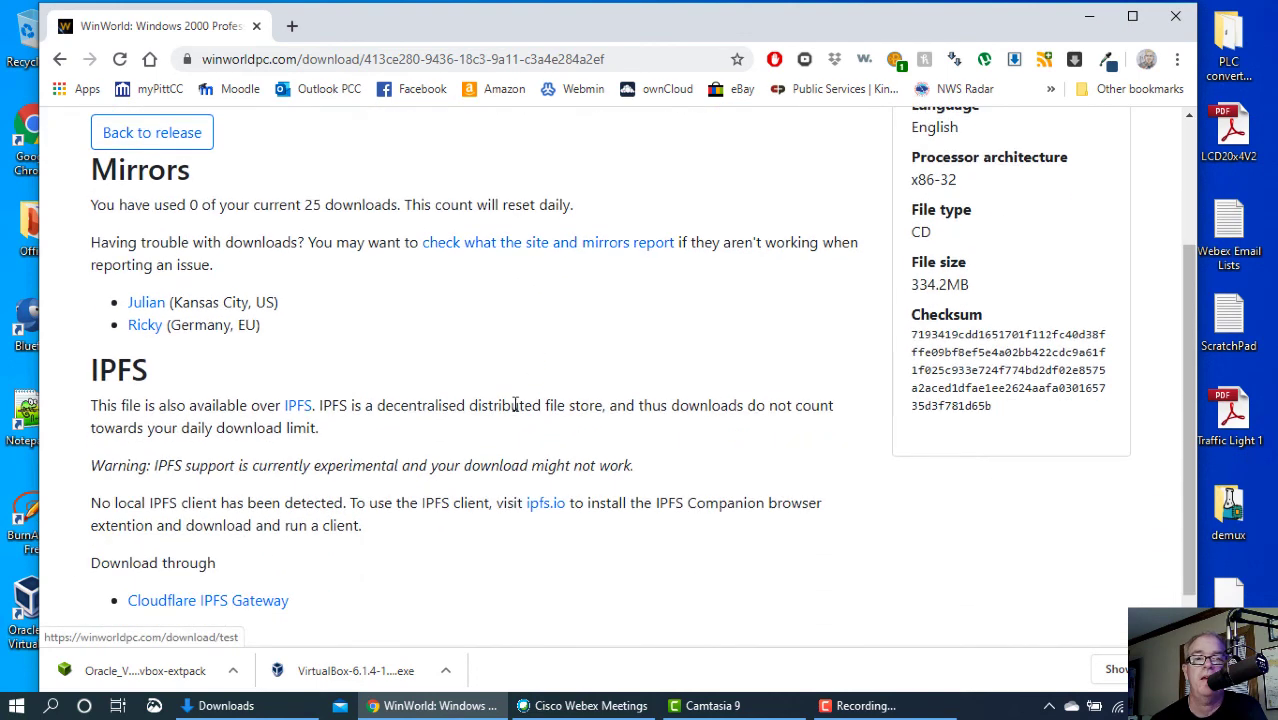
left_click(147, 305)
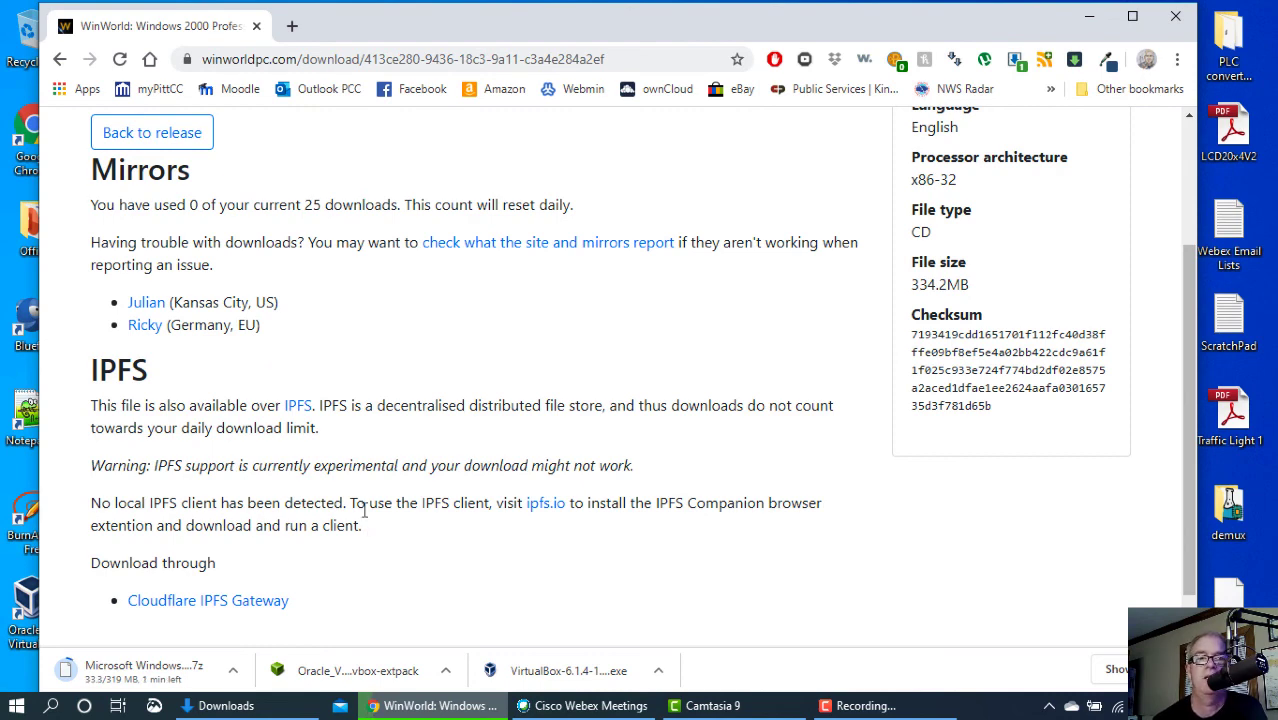
- Return to the Windows 2000 Final release page and look over its Serials section
scroll(410, 500, "up", 3)
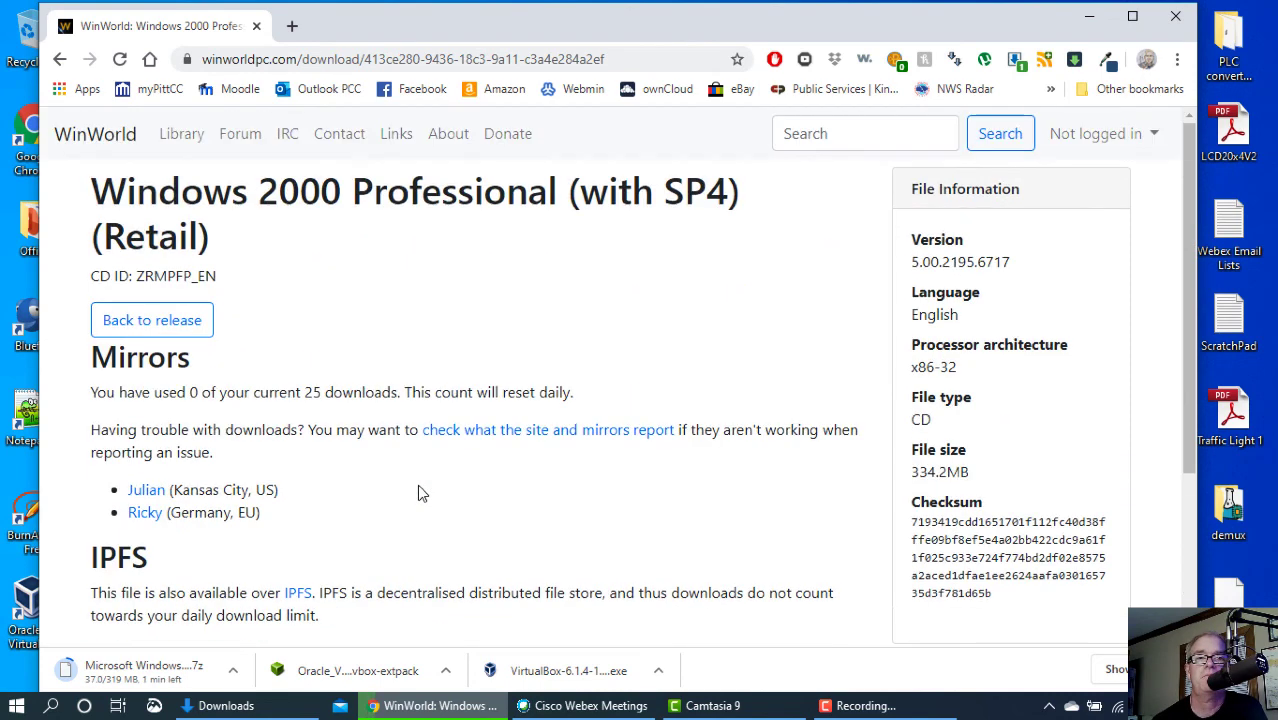
left_click(60, 60)
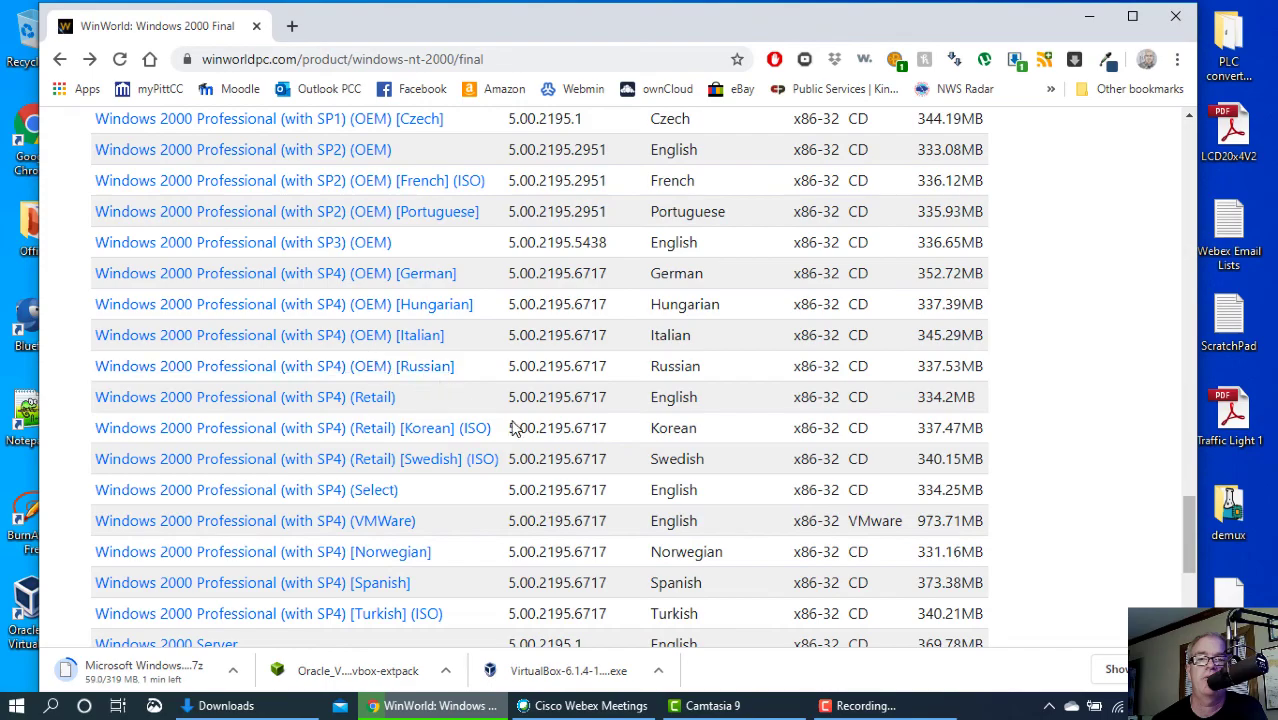
scroll(1021, 560, "up", 15)
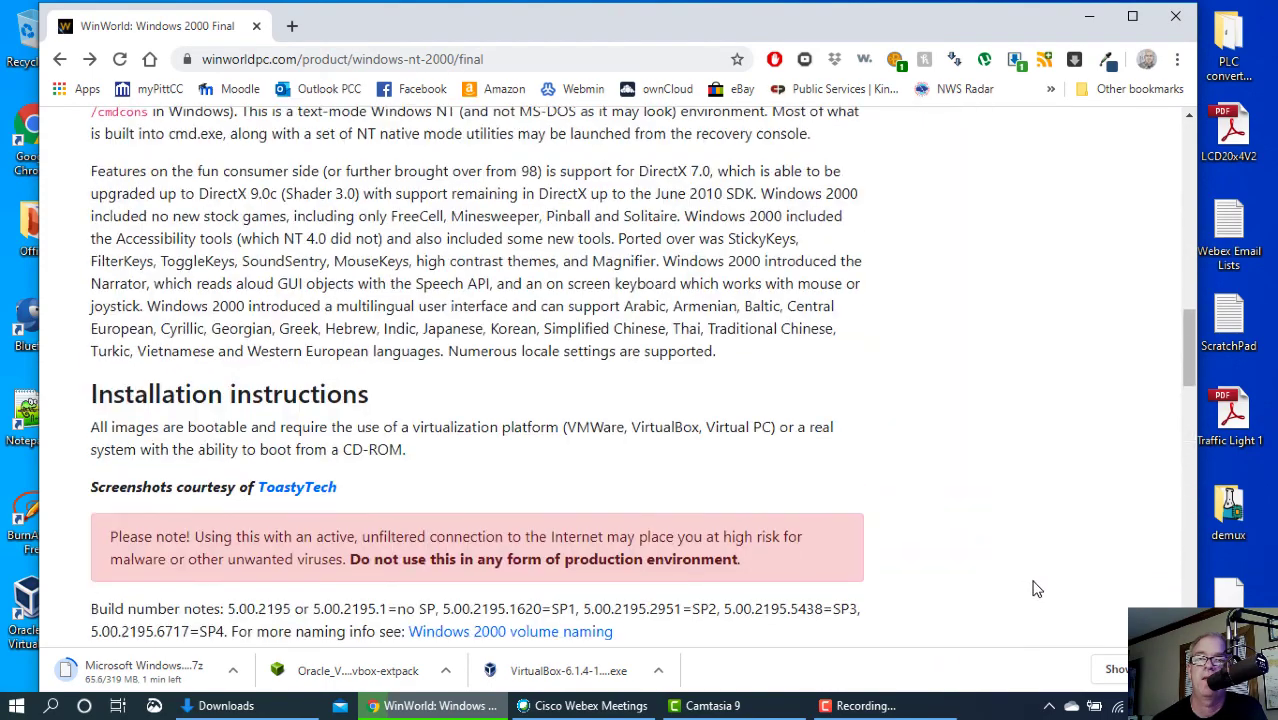
scroll(1021, 606, "up", 8)
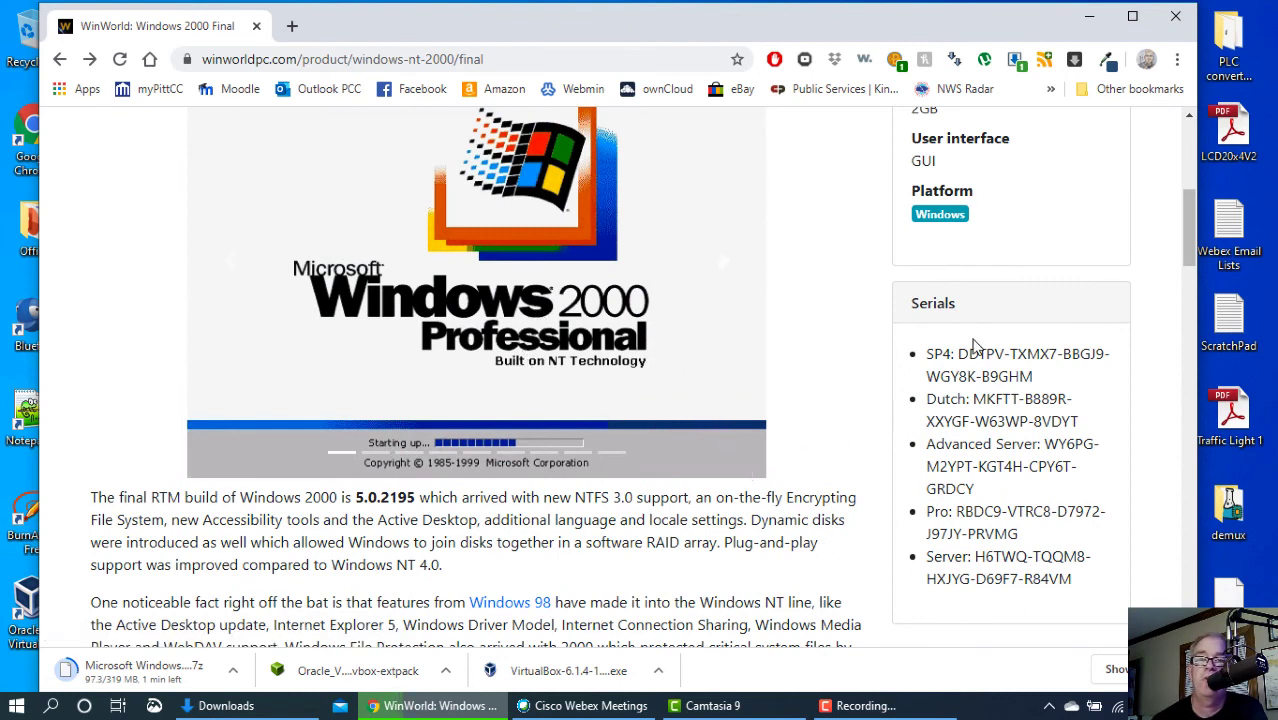
scroll(975, 346, "up", 5)
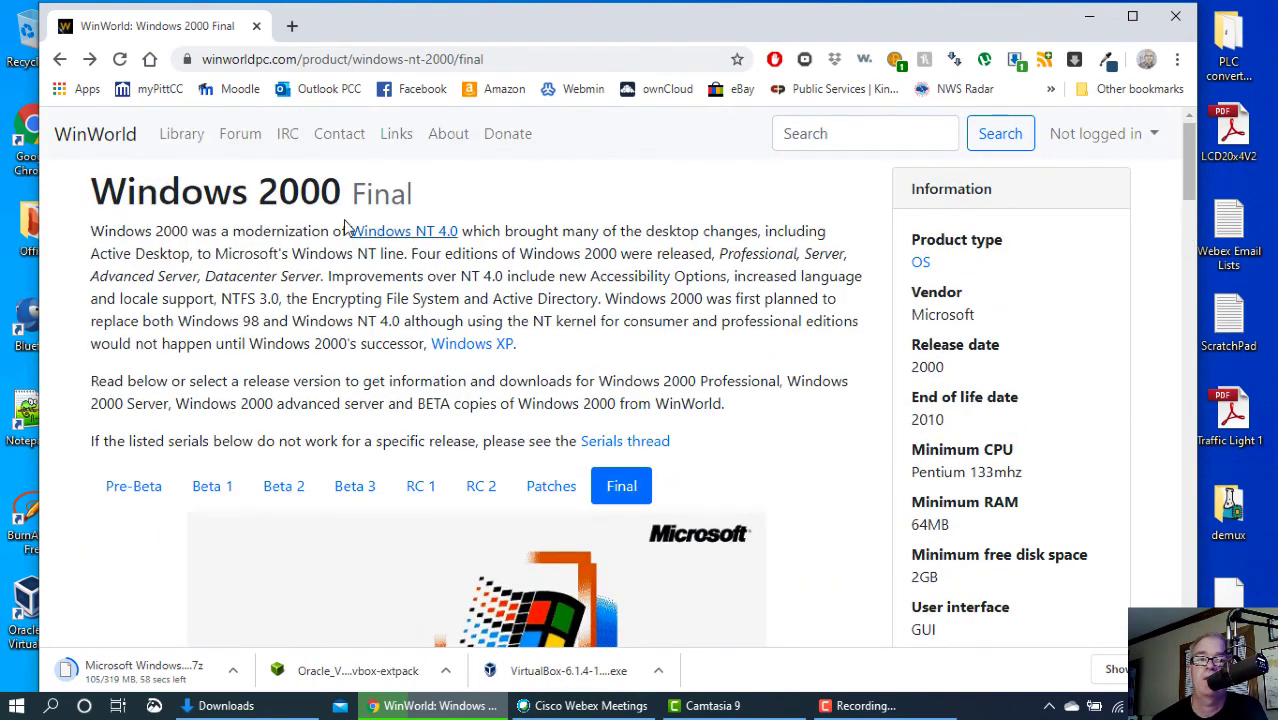
scroll(988, 350, "down", 5)
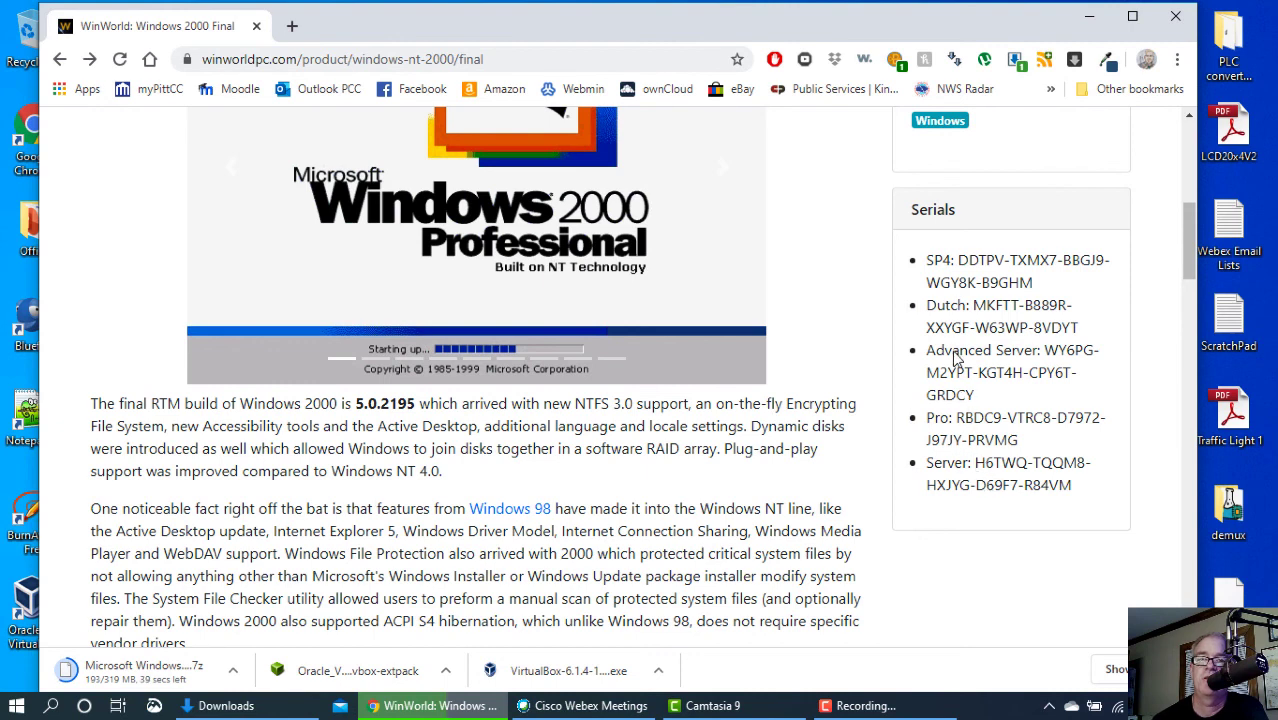
- Copy the SP4 serial from the release page's Serials section
left_click_drag(958, 259, 1031, 281)
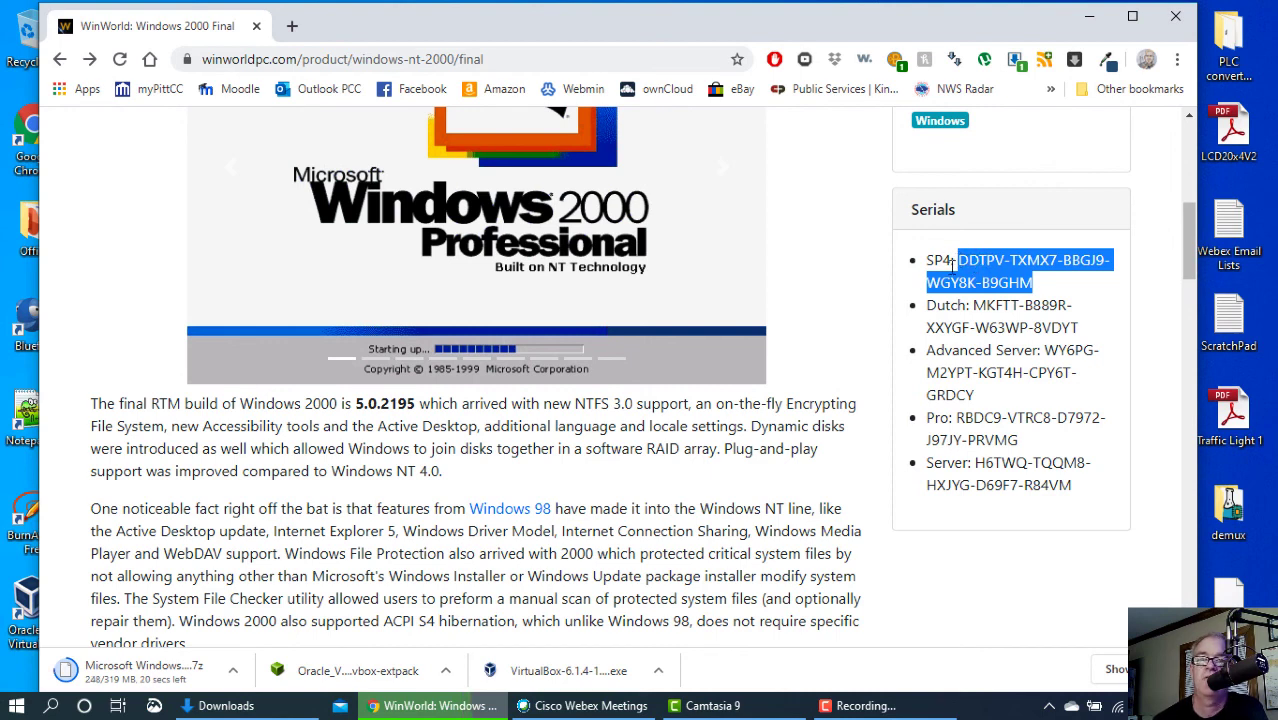
left_click(956, 302)
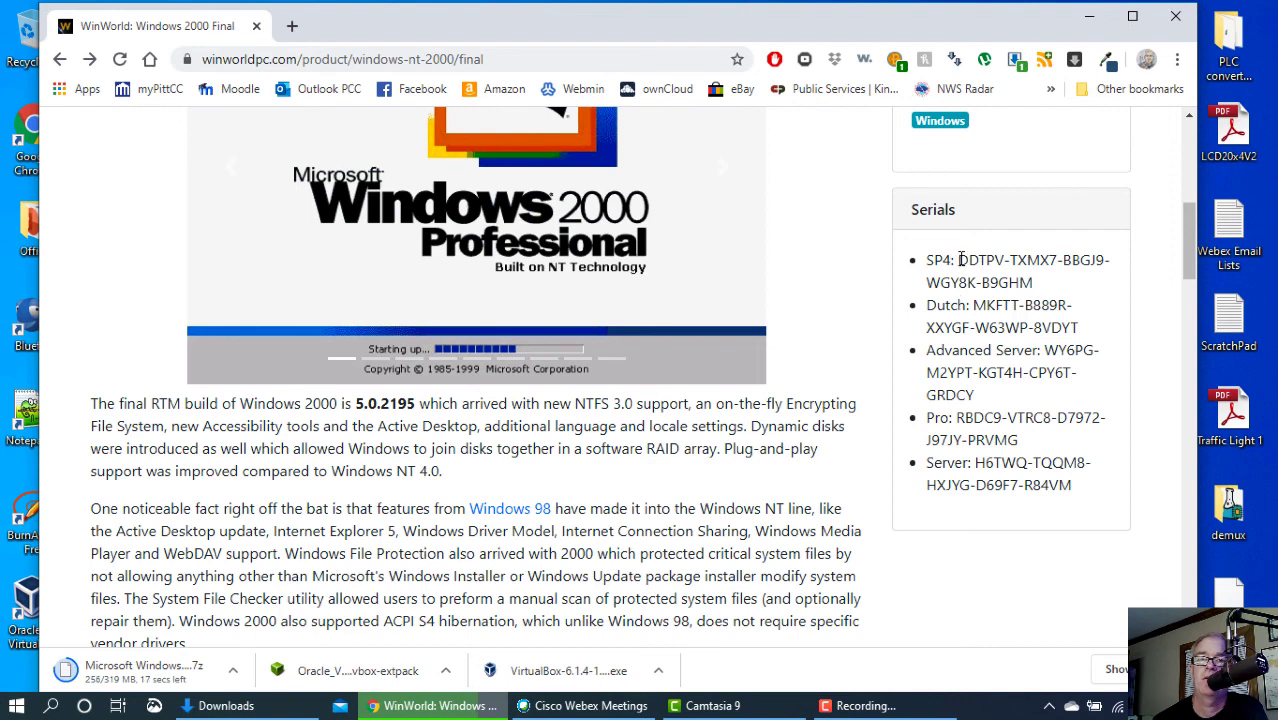
left_click_drag(959, 259, 1031, 280)
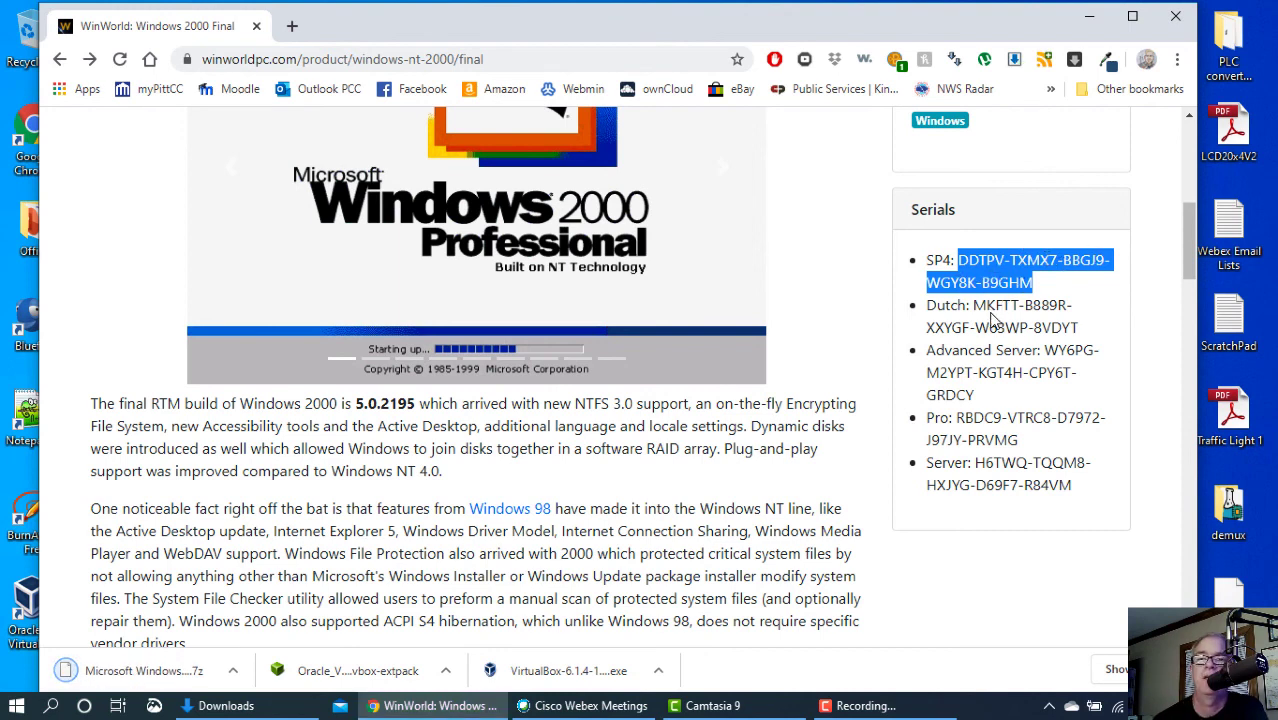
right_click(987, 283)
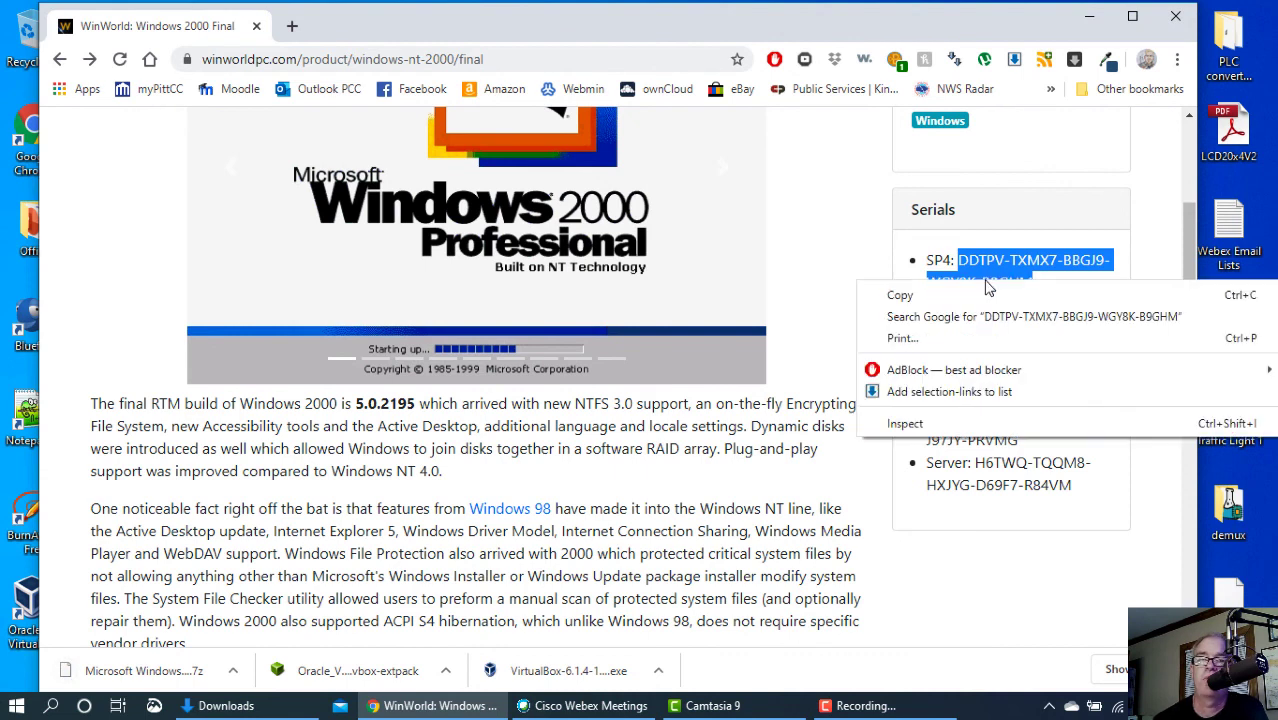
left_click(901, 296)
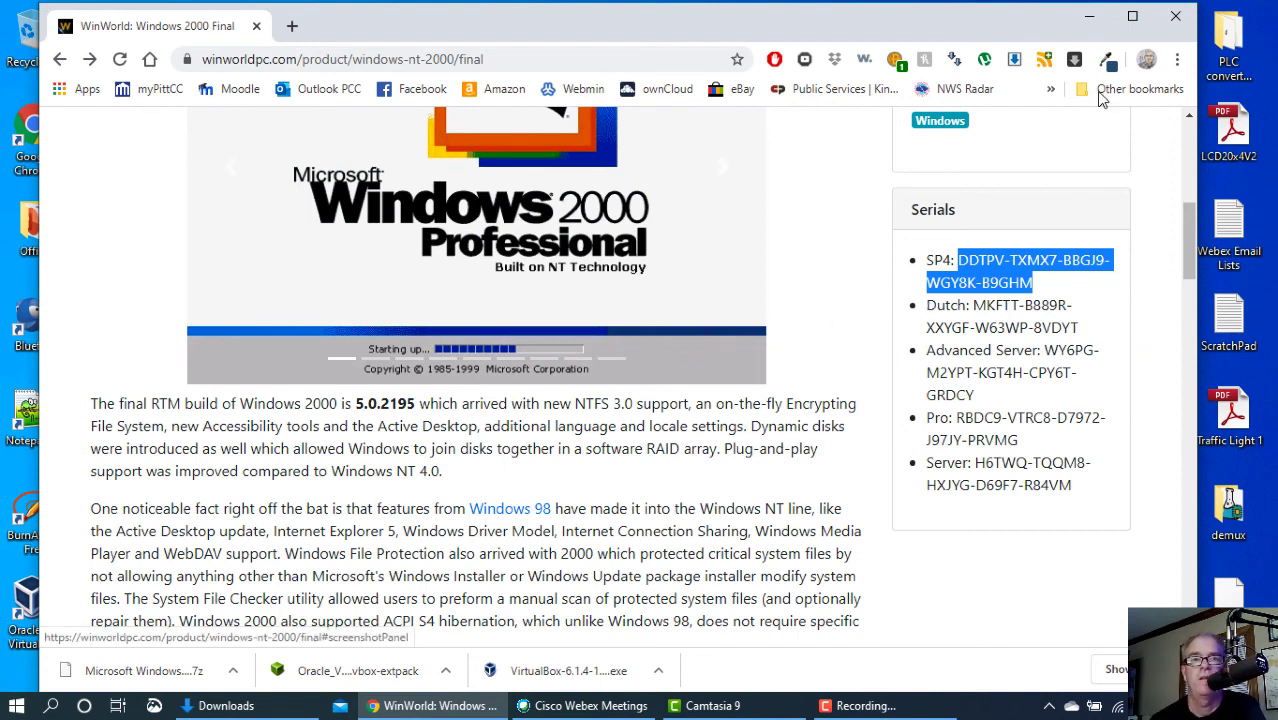
- Switch to File Explorer's Downloads folder, reposition its window and widen the Name column to show full file names
left_click(1090, 22)
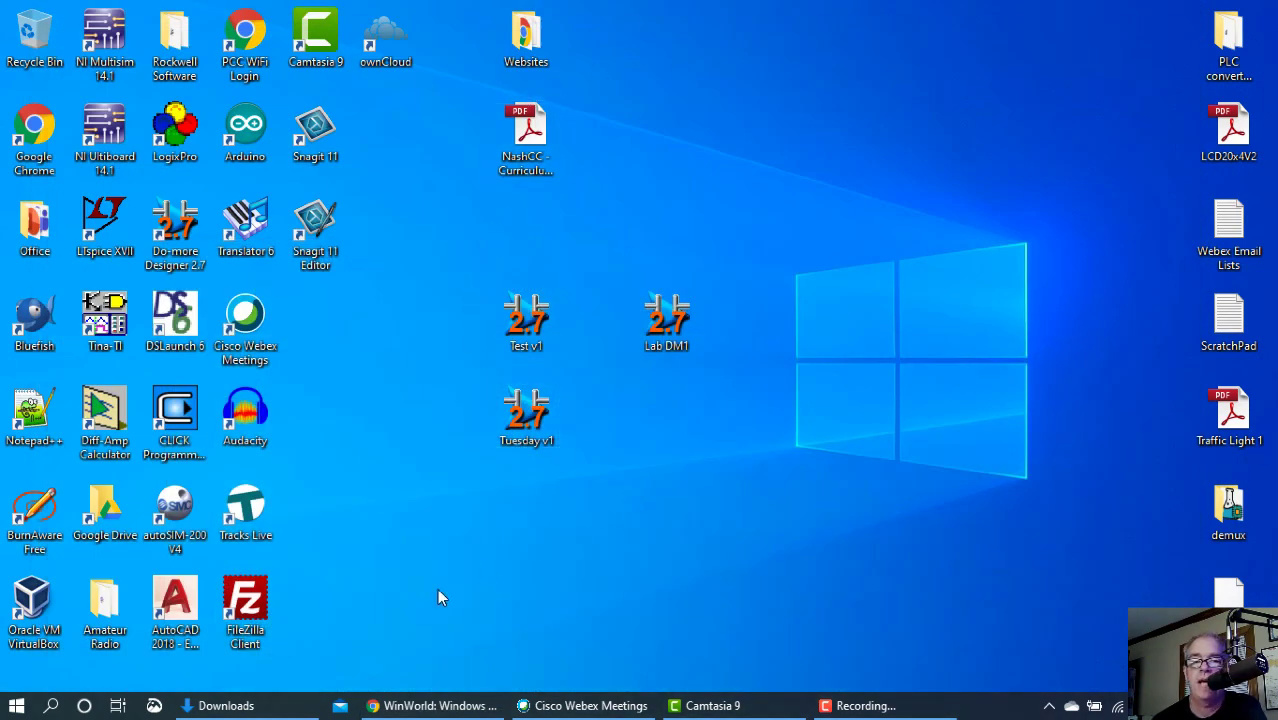
left_click(265, 706)
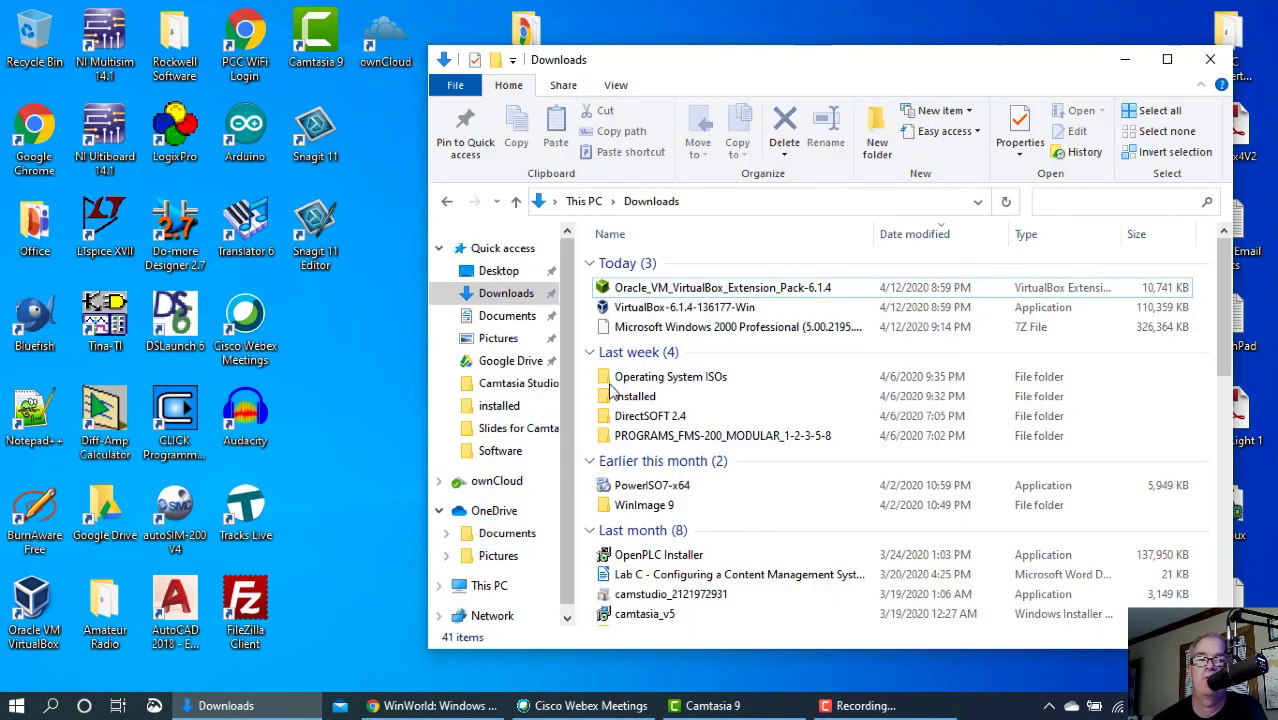
left_click_drag(733, 72, 531, 55)
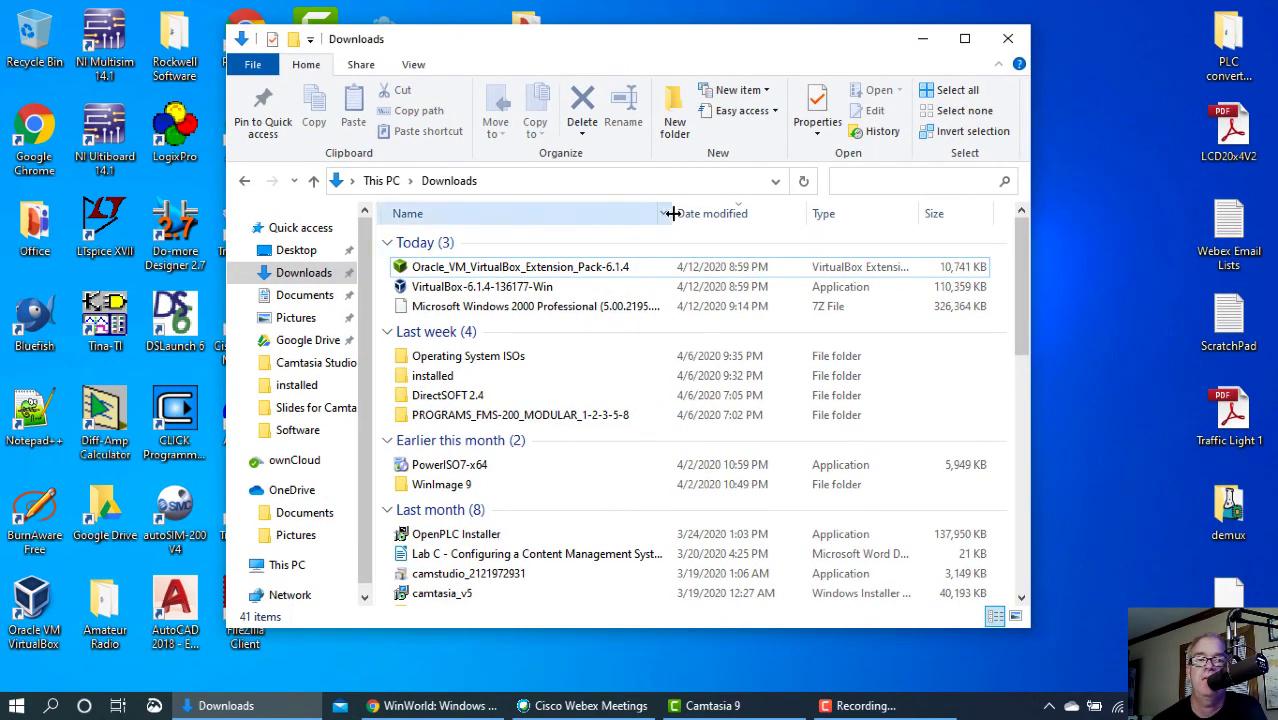
left_click_drag(673, 213, 737, 213)
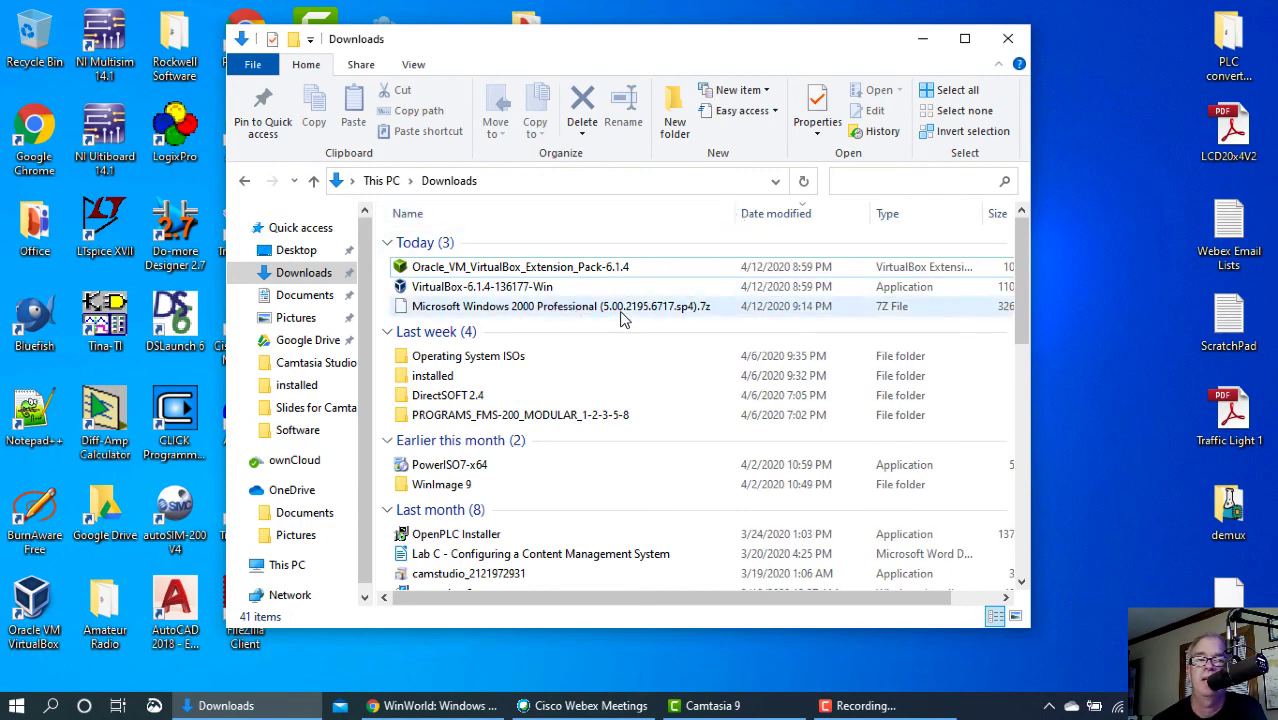
- View the 7-Zip extraction options for the downloaded Windows 2000 Professional .7z archive, and dismiss them without extracting
left_click(700, 308)
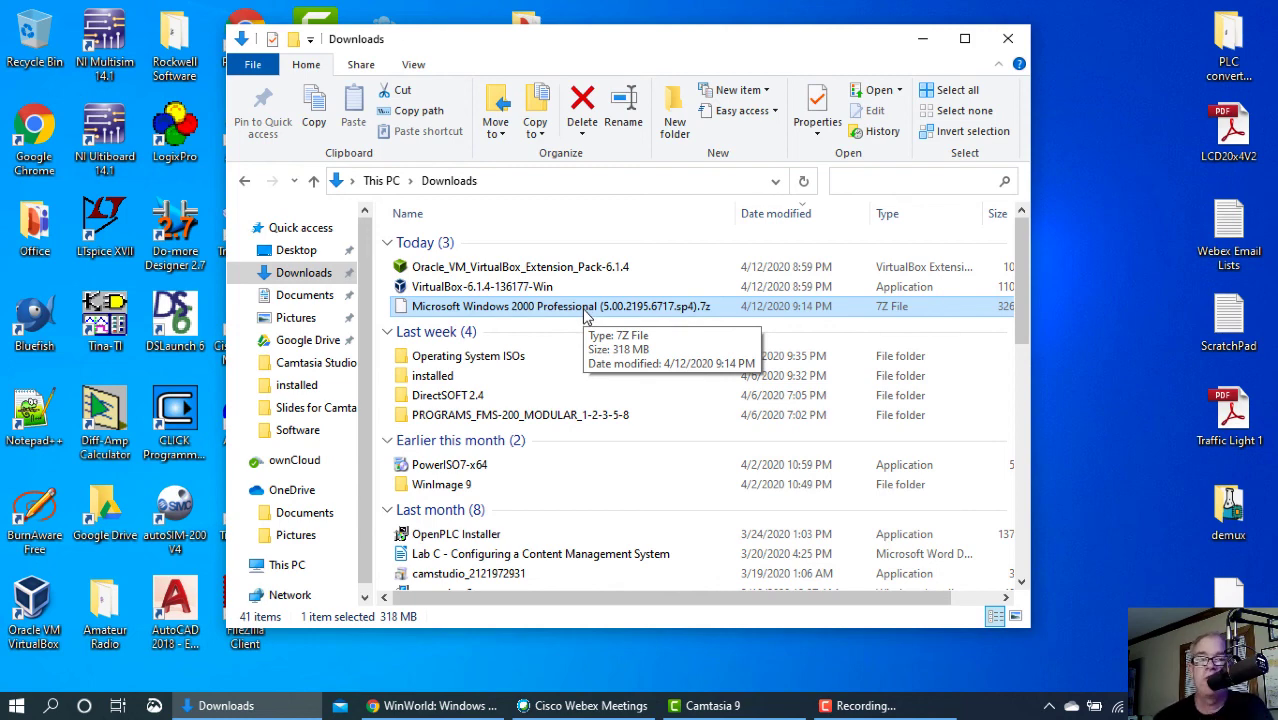
right_click(497, 314)
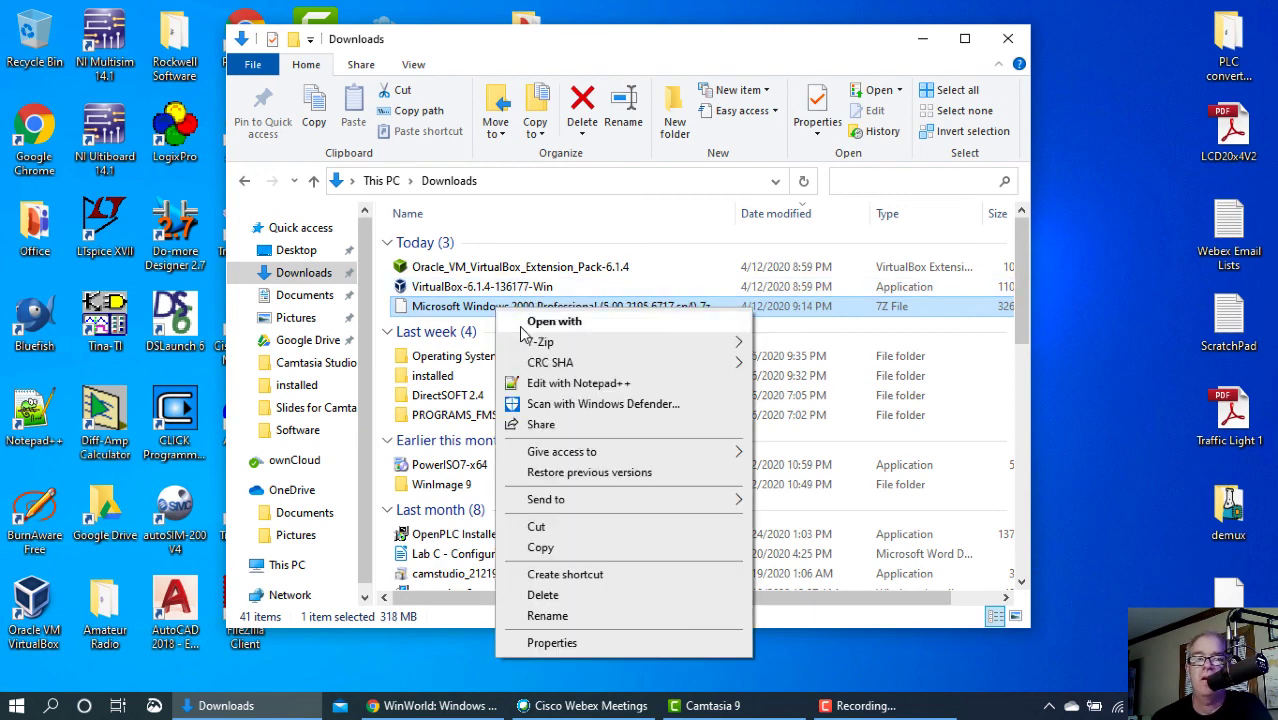
mouse_move(541, 346)
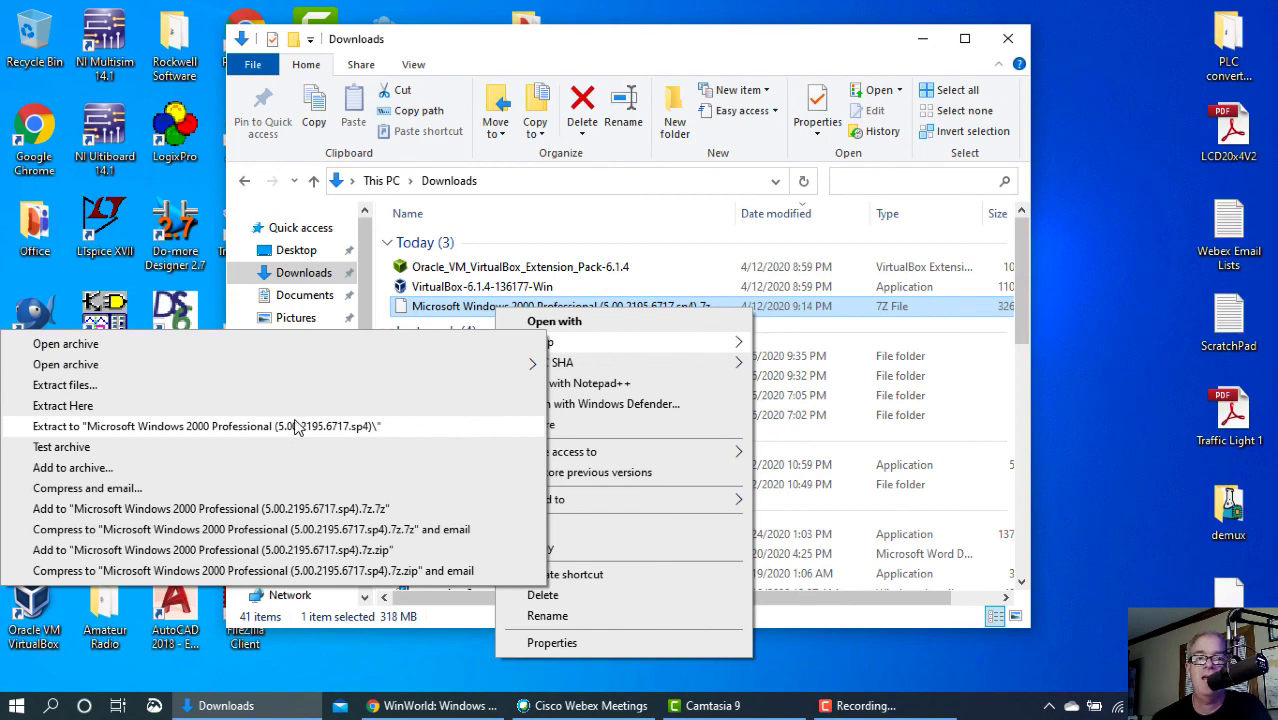
left_click(593, 251)
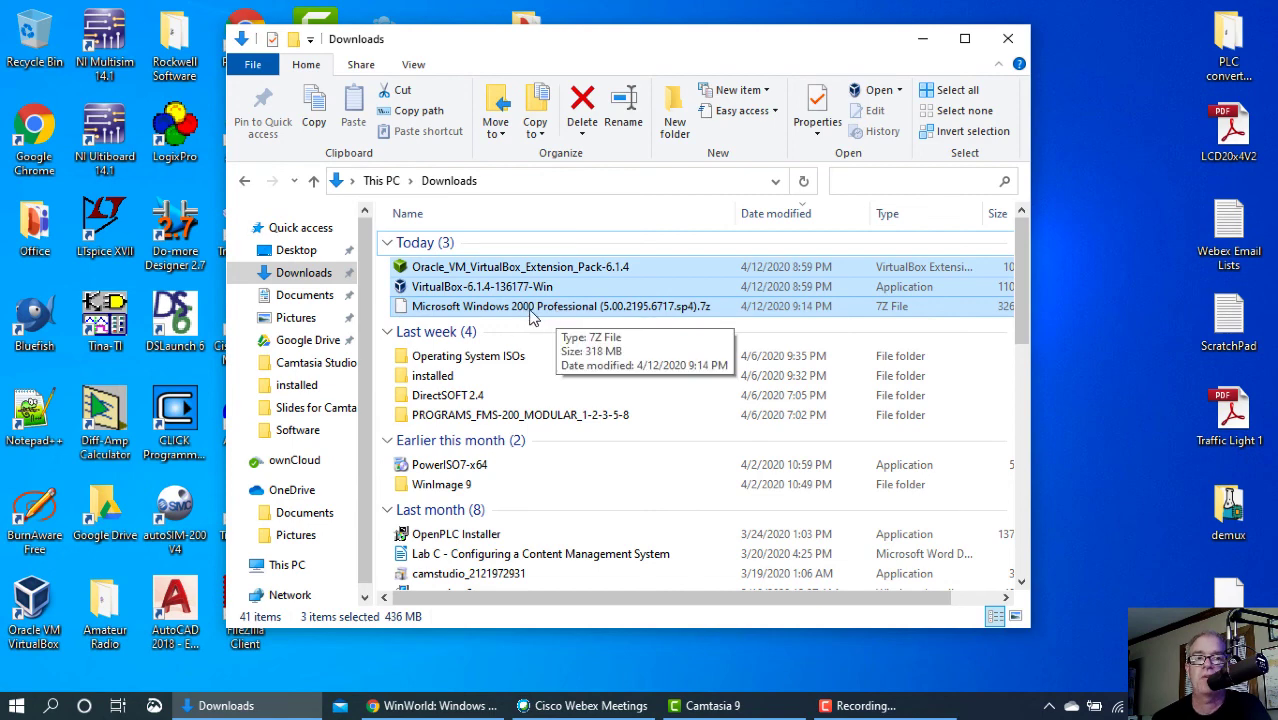
left_click(500, 333)
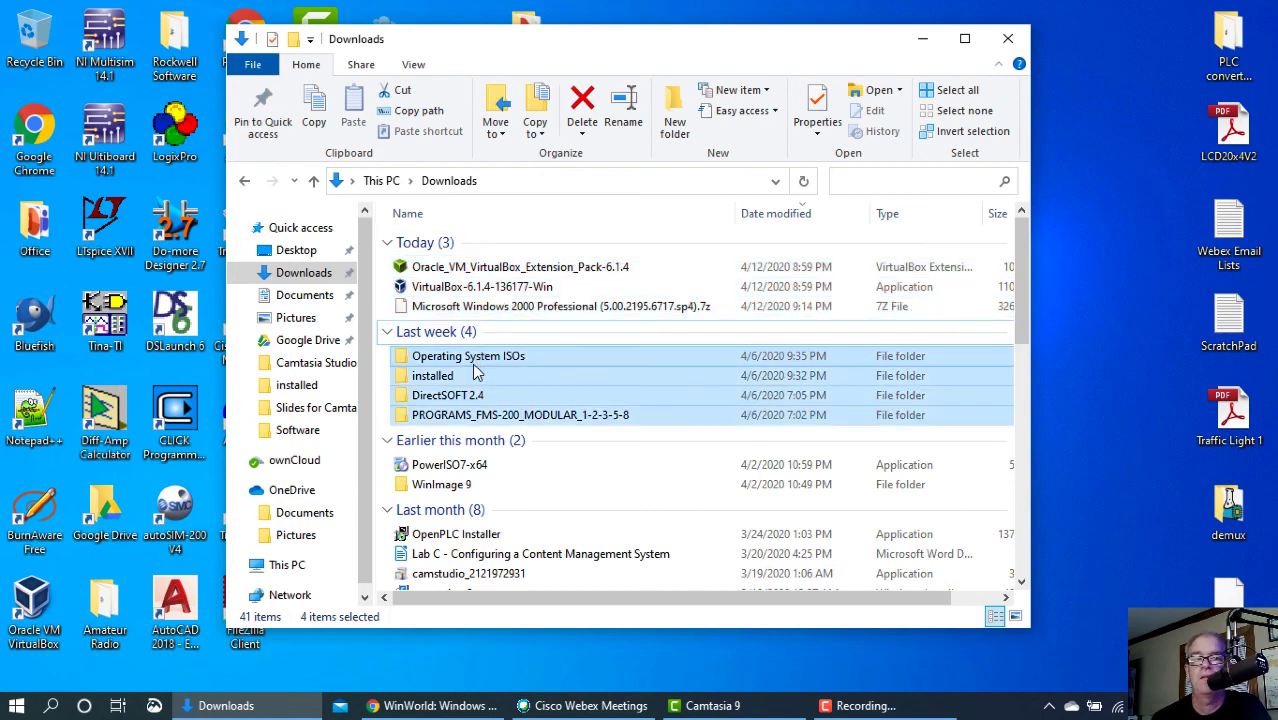
- Extract the Microsoft Windows 2000 Professional (5.00.2195.6717.sp4).7z archive with 7-Zip into a folder of the same name
left_click(486, 309)
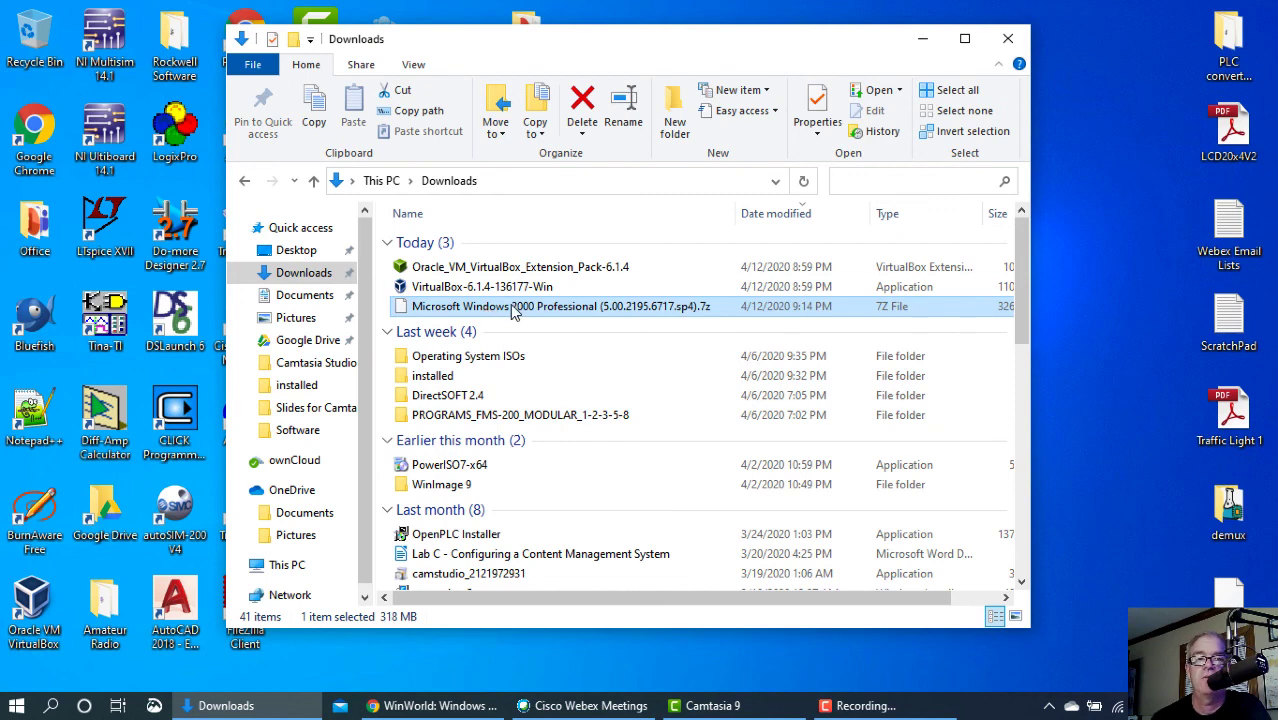
right_click(512, 313)
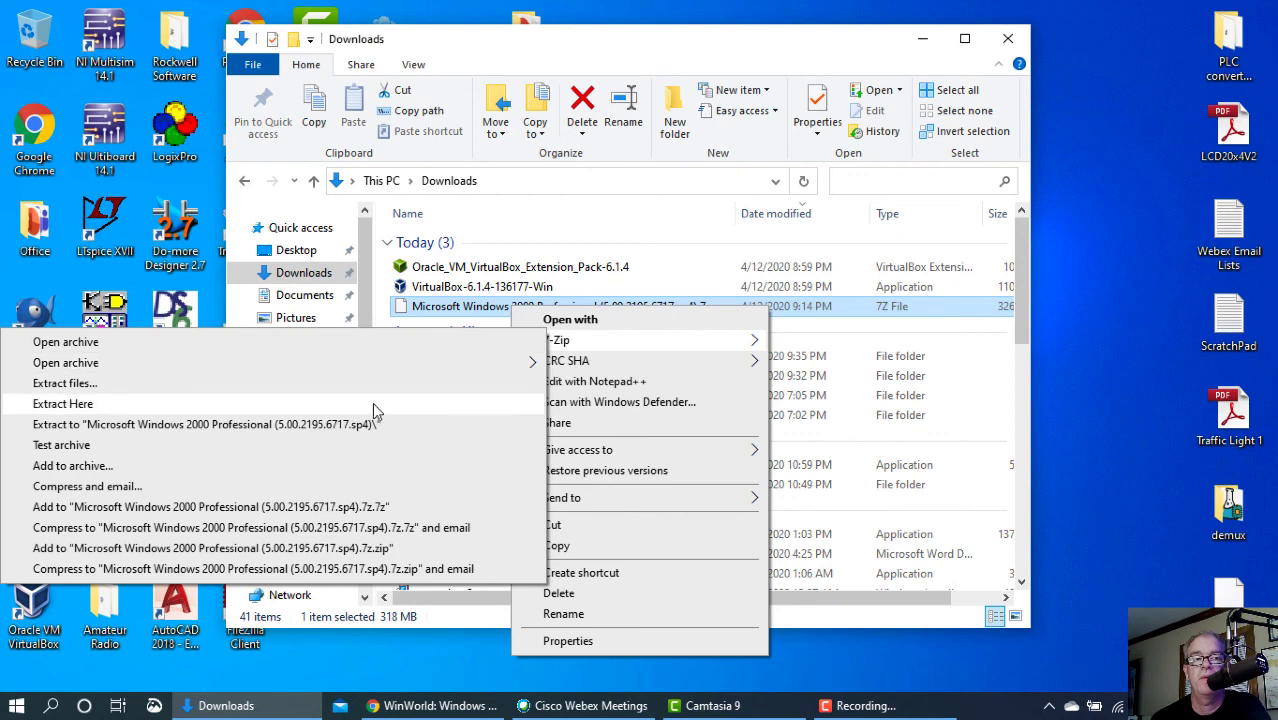
left_click(335, 427)
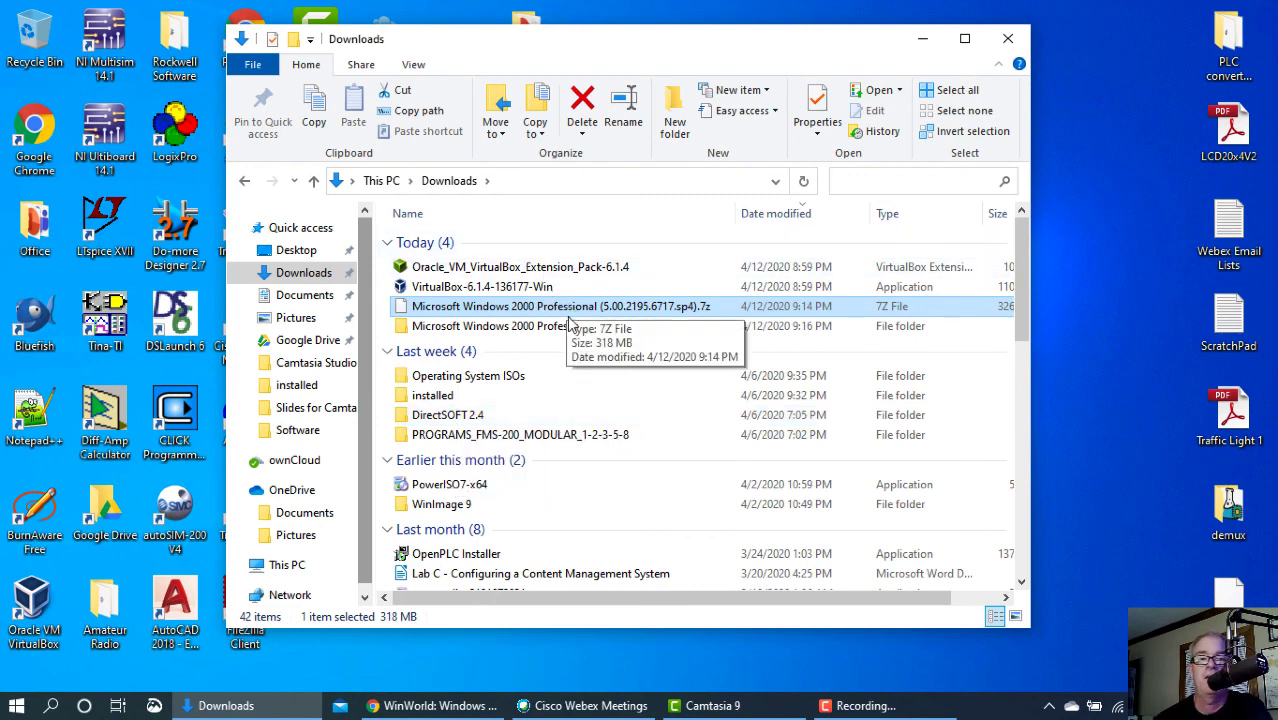
- Open the extracted Microsoft Windows 2000 Professional (5.00.2195.6717.sp4) folder and examine the files inside
right_click(589, 316)
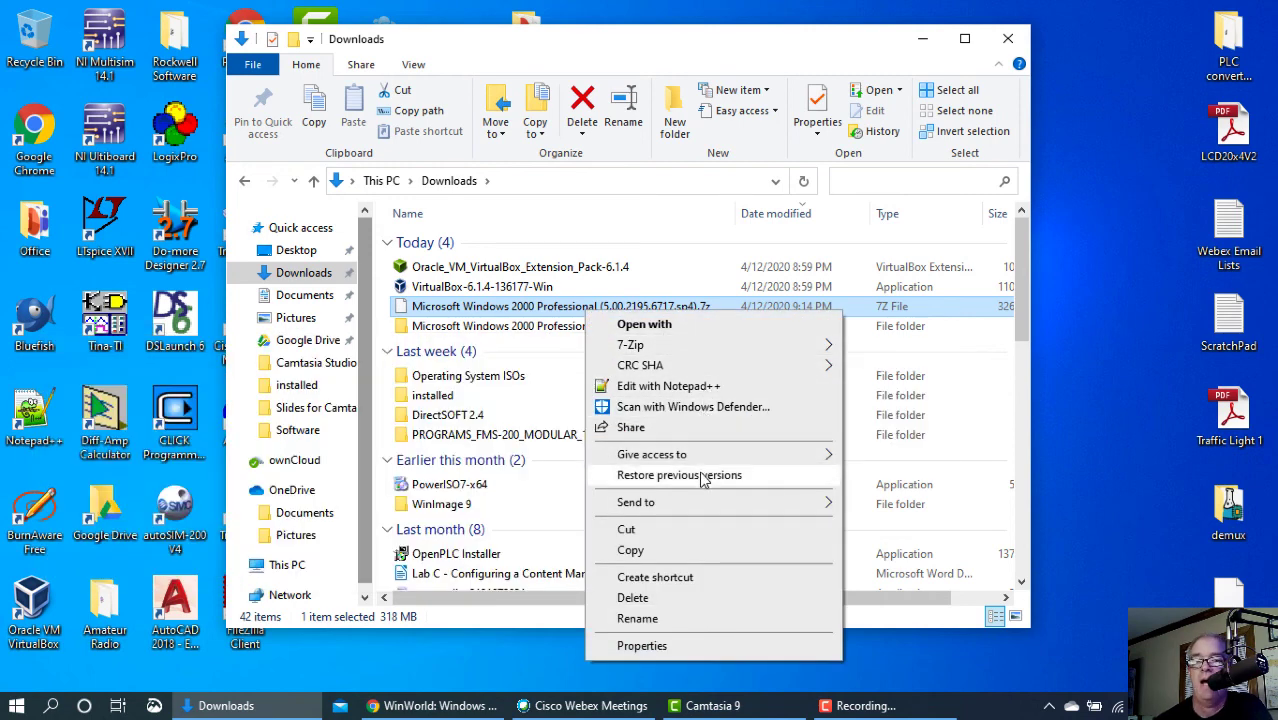
mouse_move(674, 352)
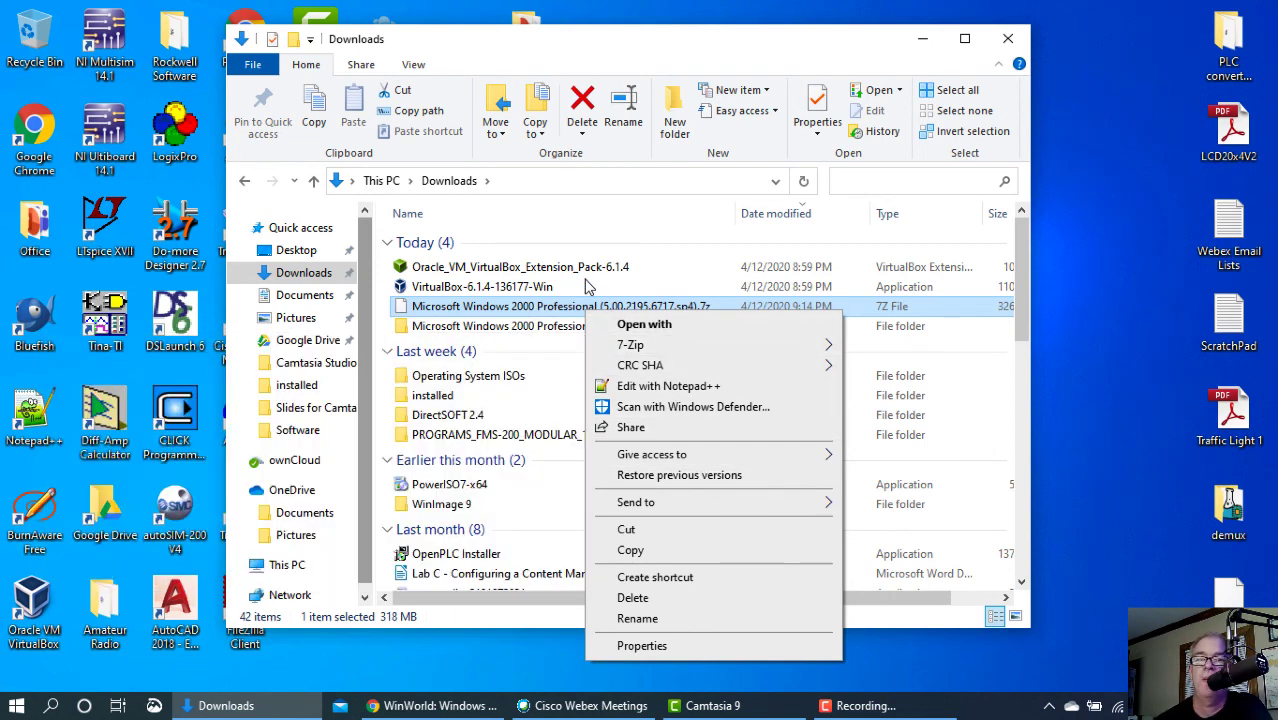
left_click(548, 330)
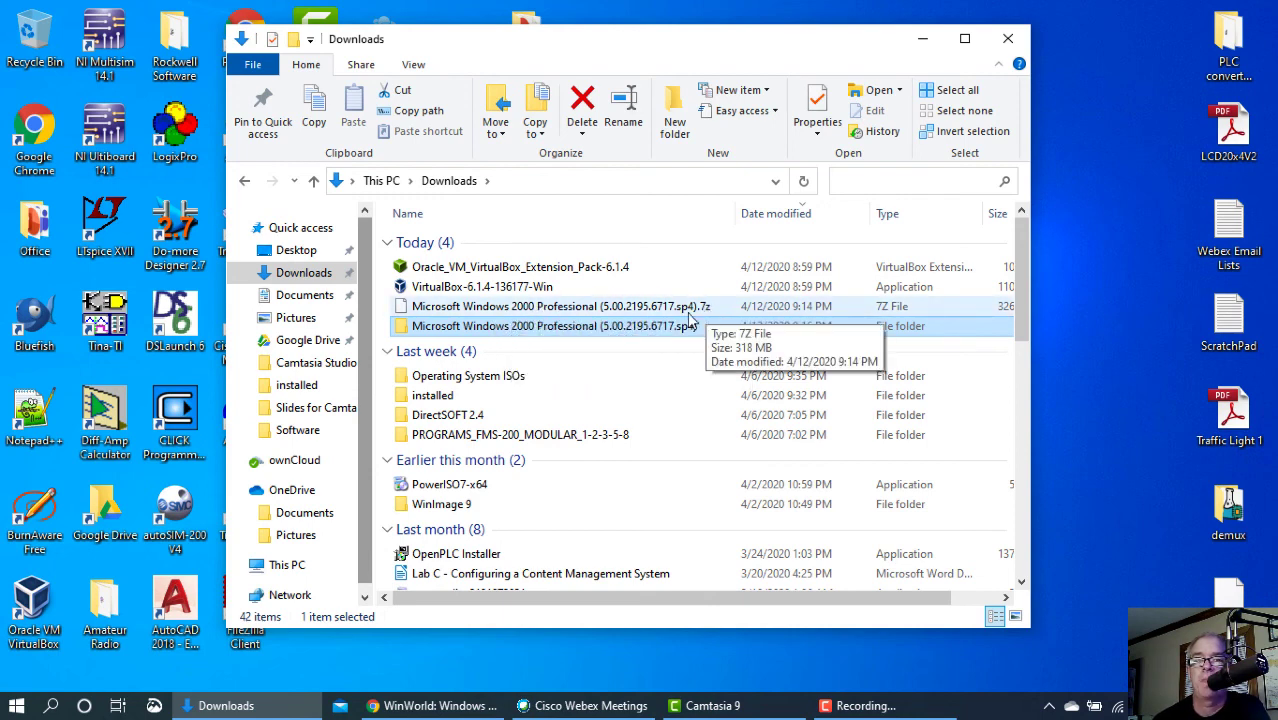
double_click(578, 328)
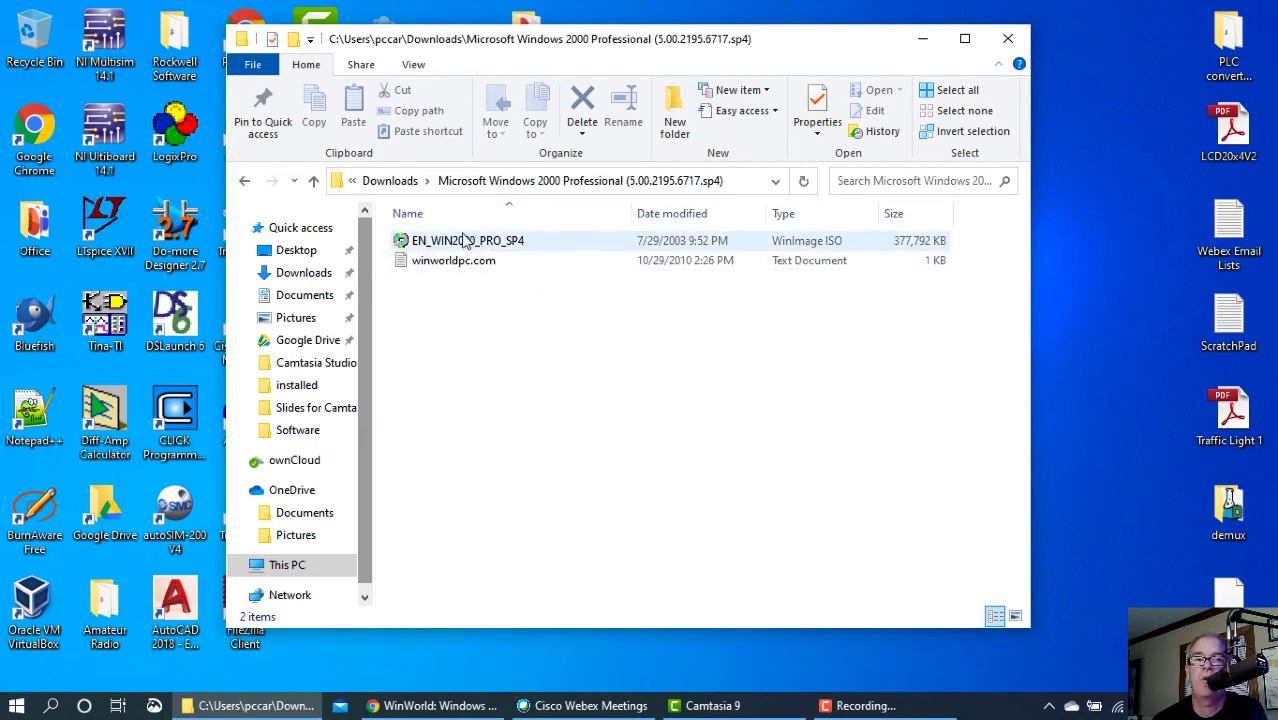
left_click(392, 183)
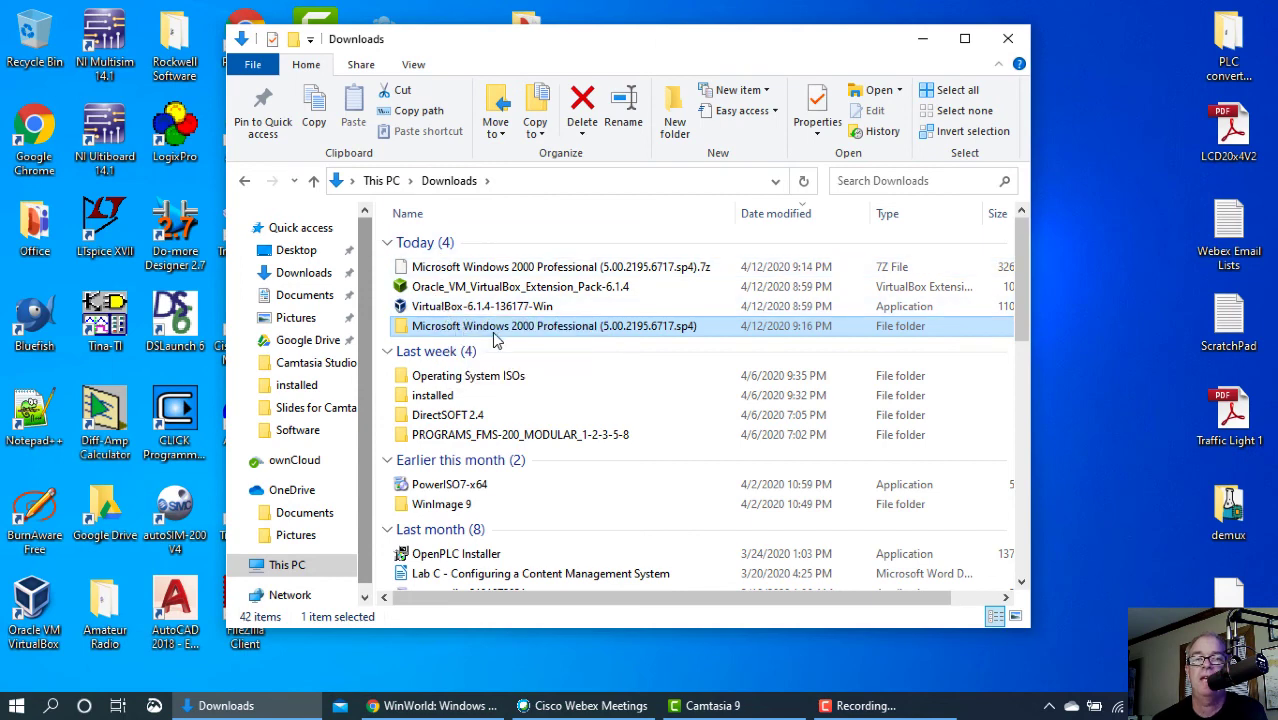
double_click(567, 329)
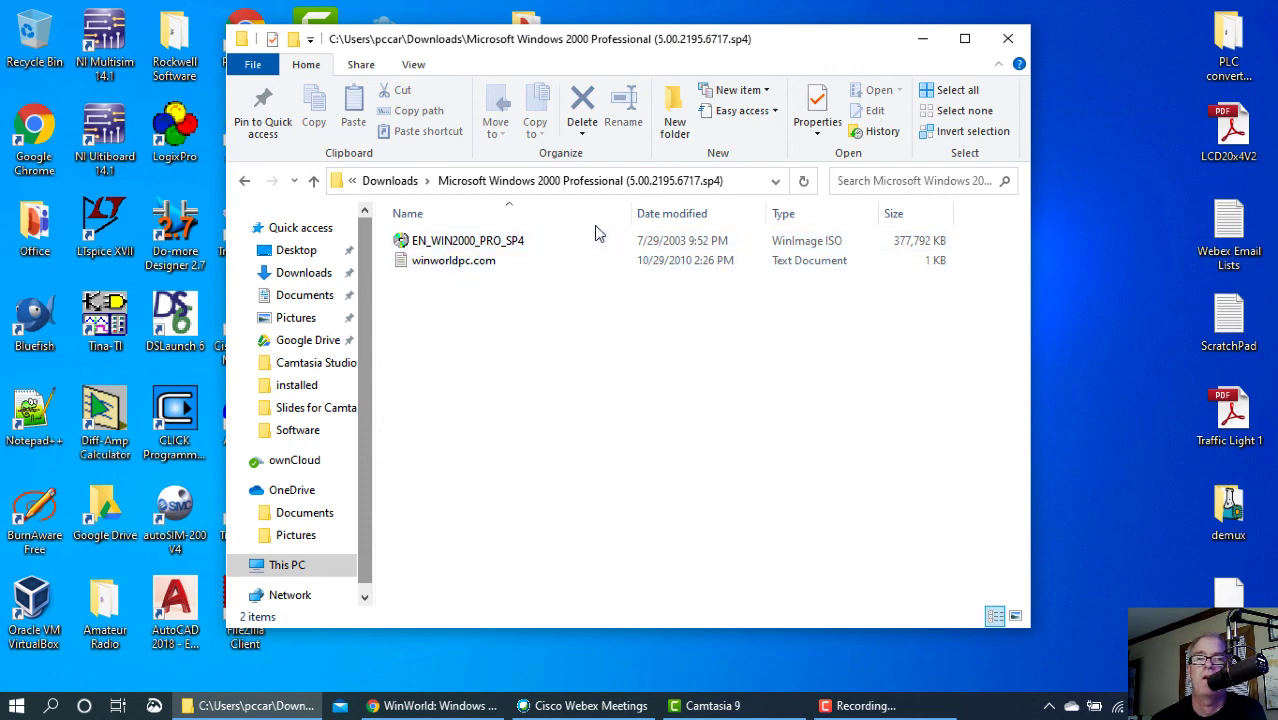
- Switch from File Explorer to Oracle VM VirtualBox, reposition its window and look over the existing Windows 2000 and Windows 10 EDU machines
left_click(923, 42)
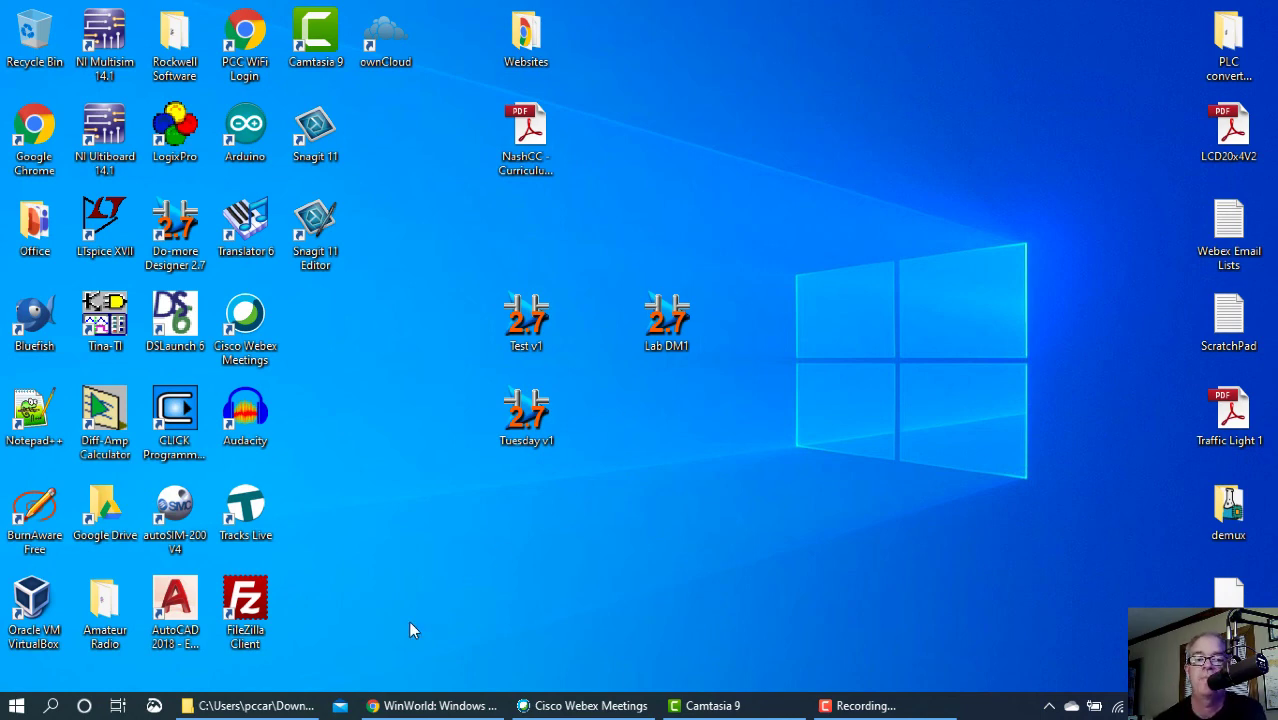
double_click(30, 606)
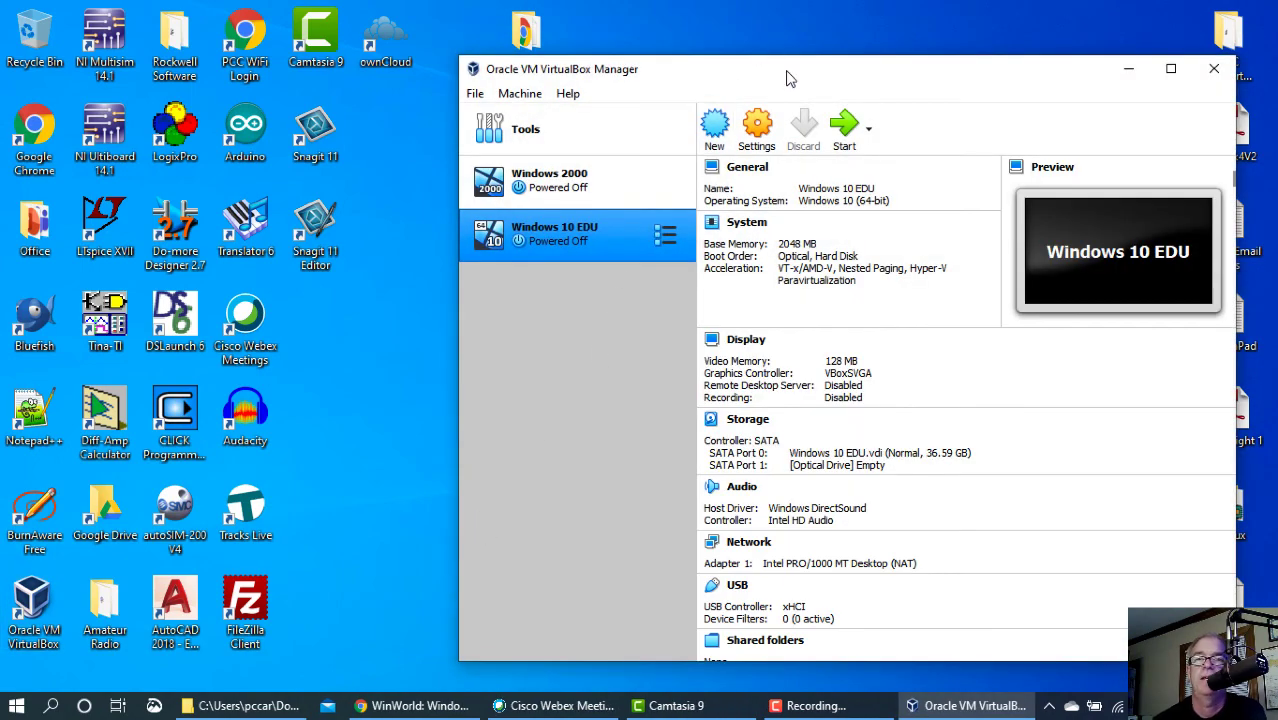
left_click_drag(735, 62, 535, 45)
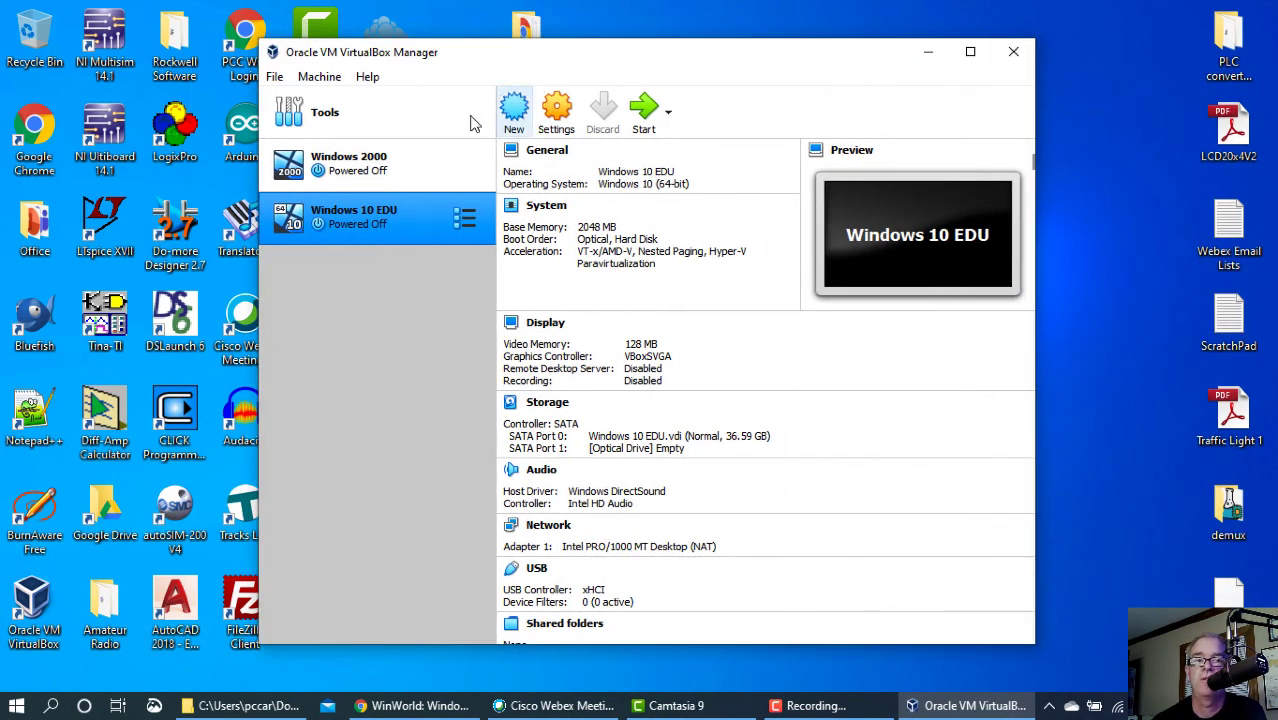
left_click(373, 176)
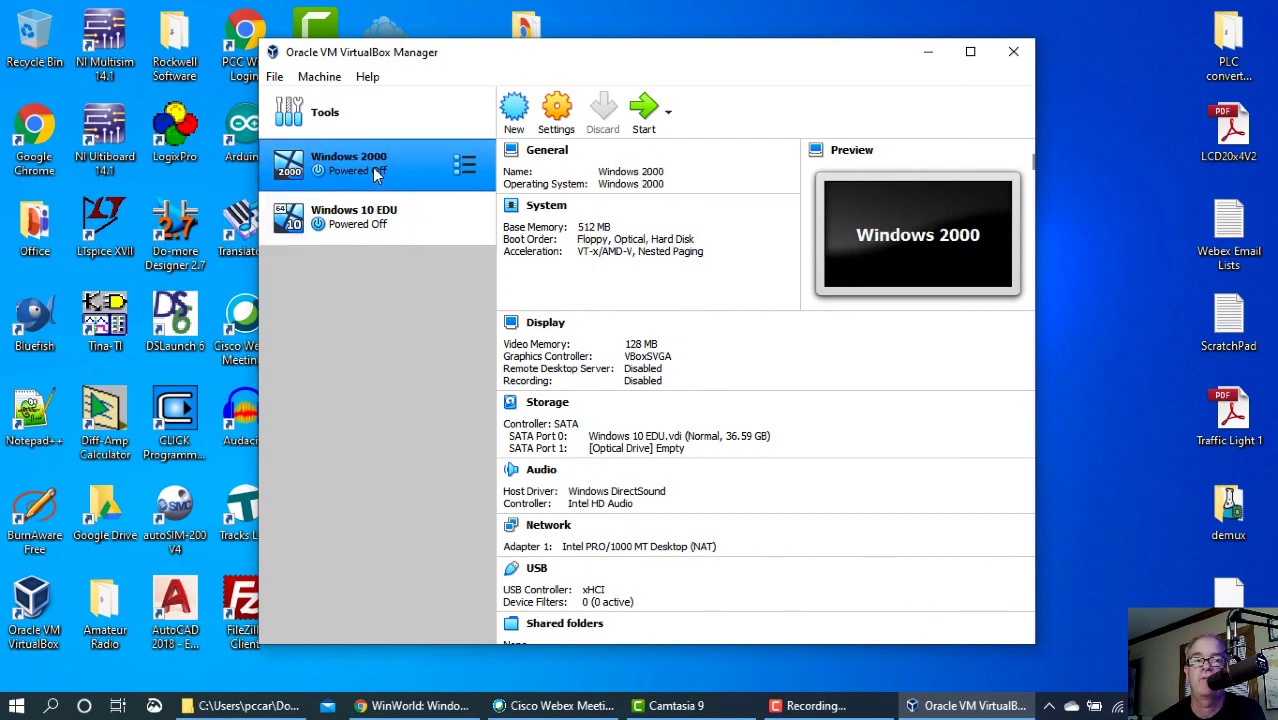
left_click(356, 220)
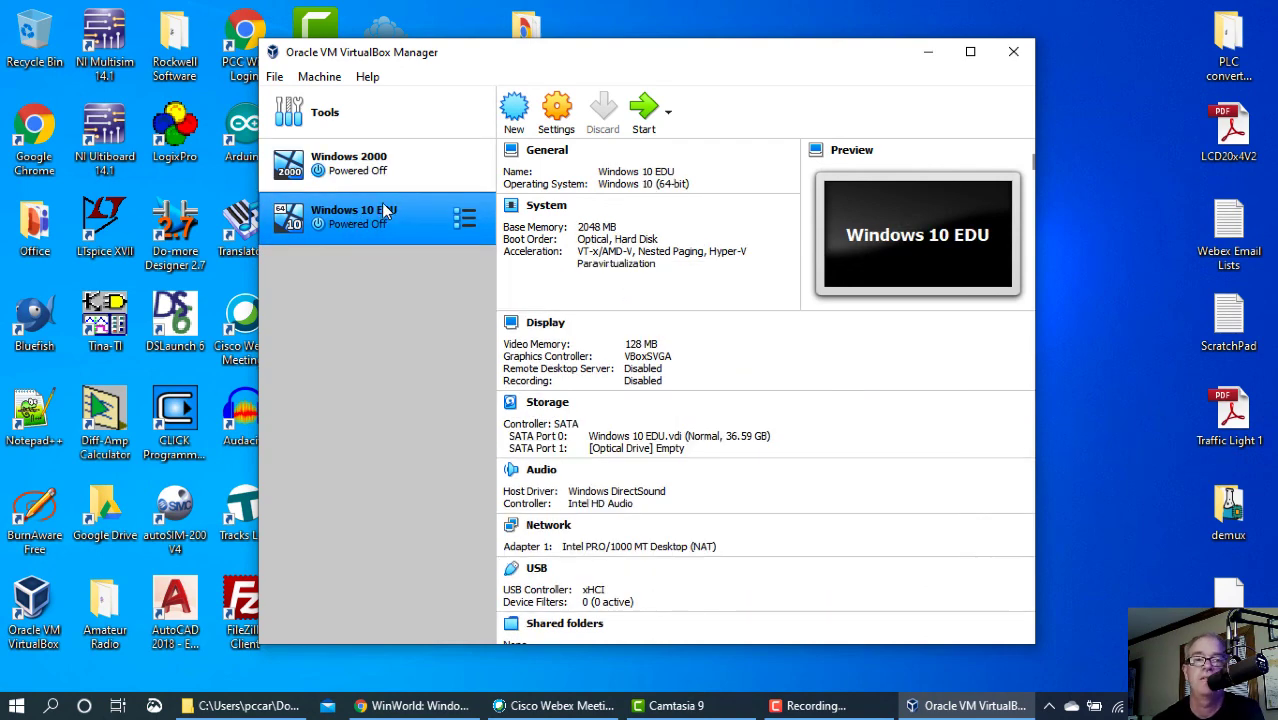
left_click_drag(583, 64, 502, 67)
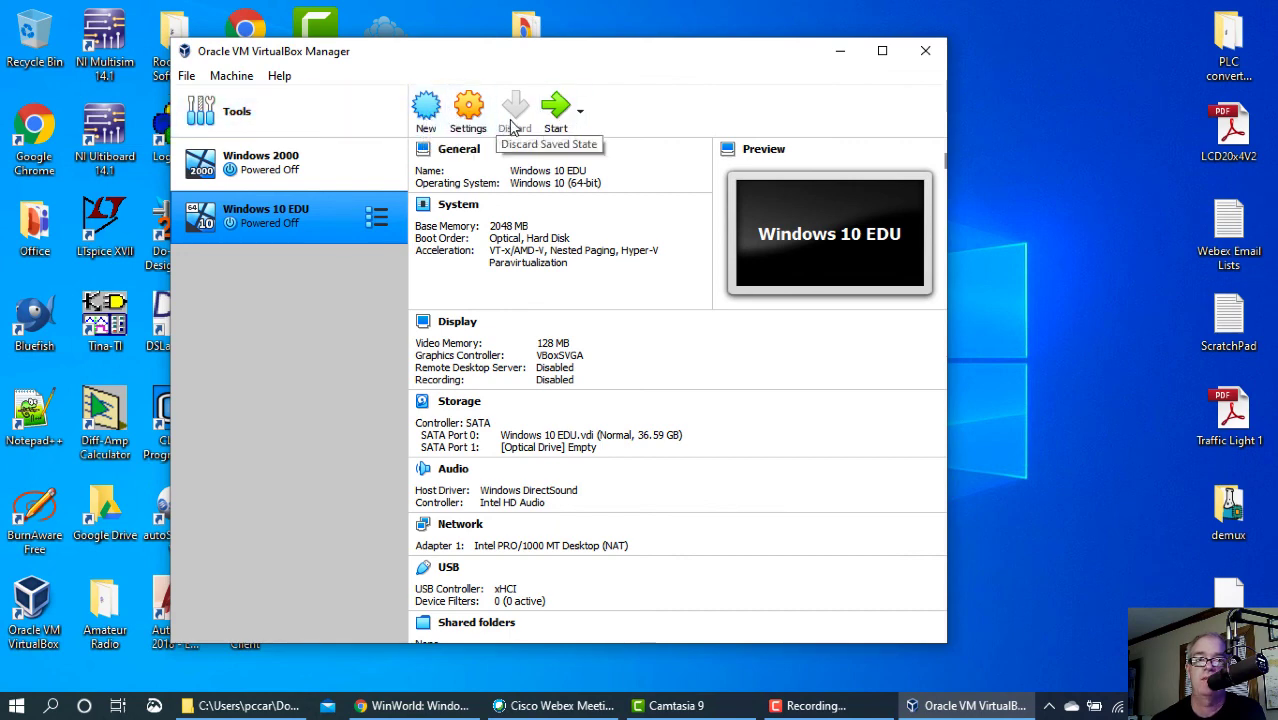
- Start a new virtual machine named Windows 2000 Pro SP4, with type Microsoft Windows and version Windows 2000
left_click(238, 116)
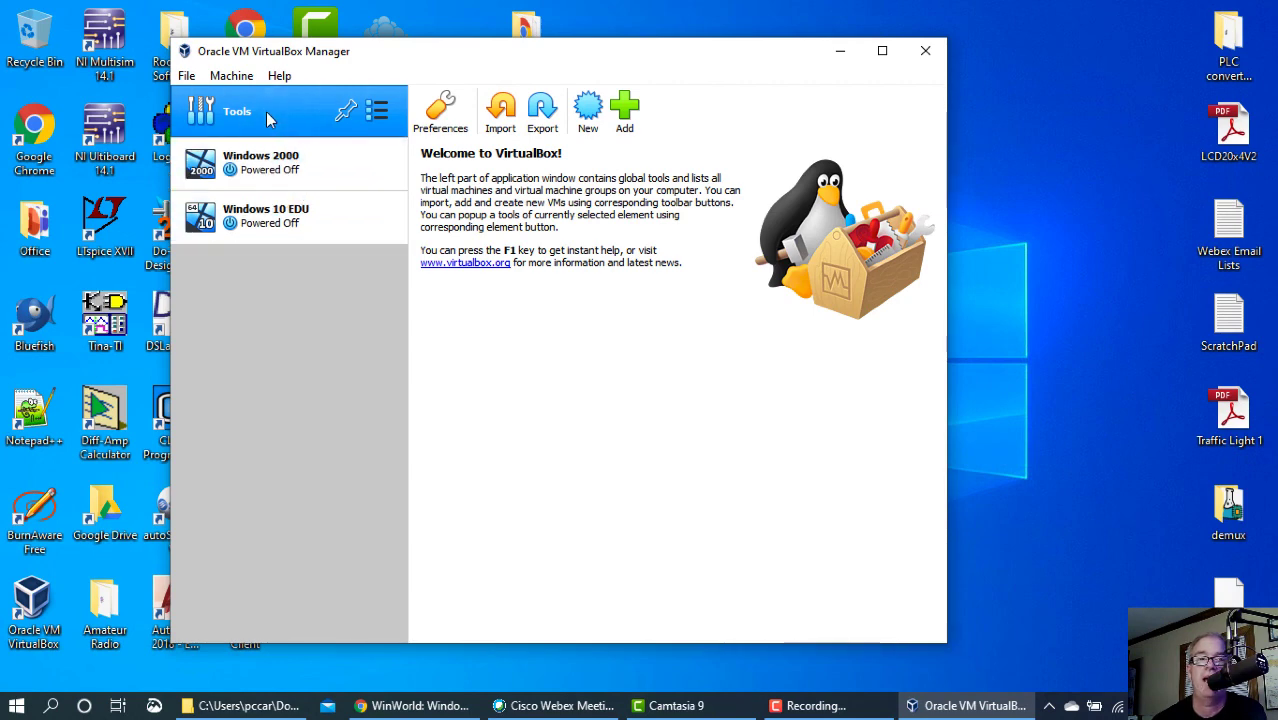
left_click(588, 116)
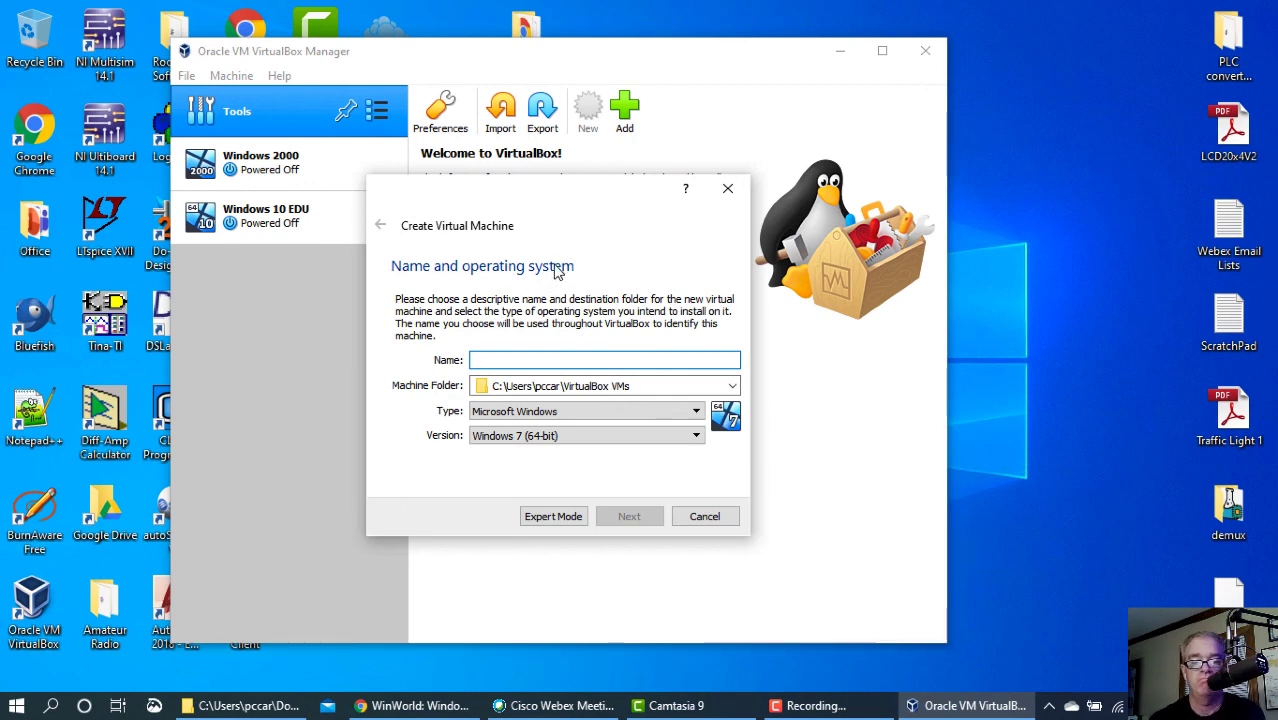
type("Wind")
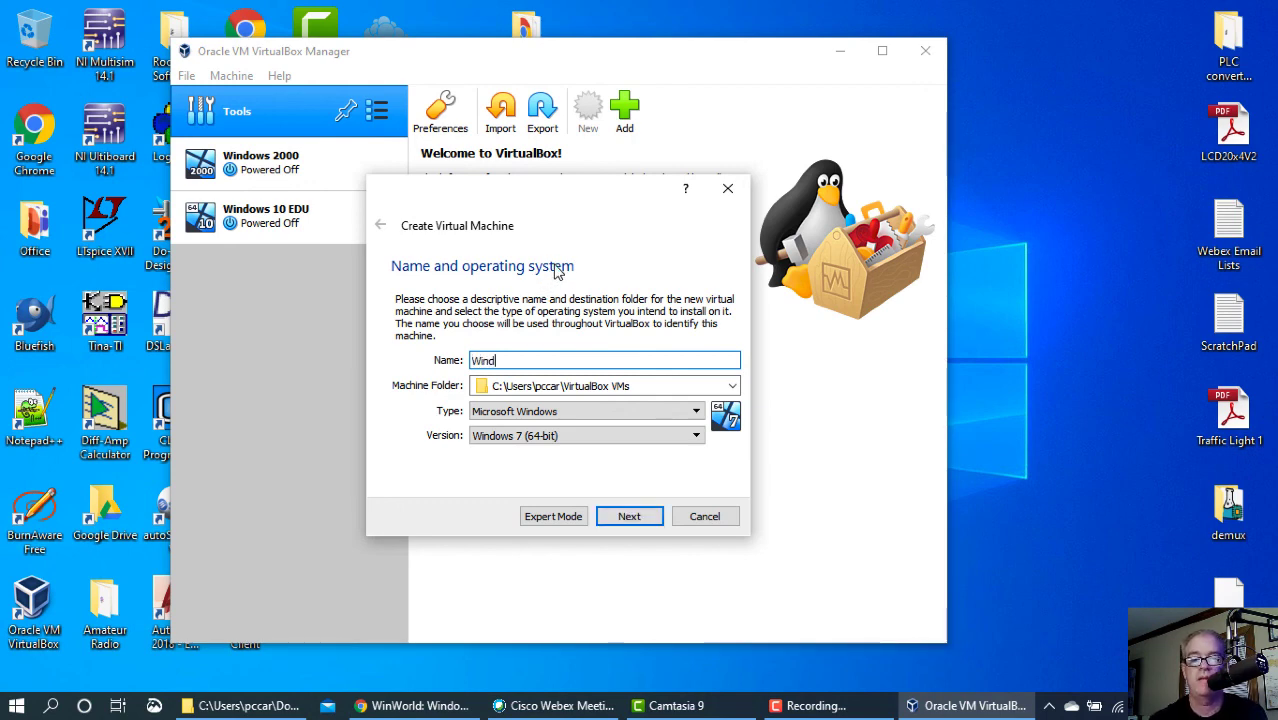
type("ows 200")
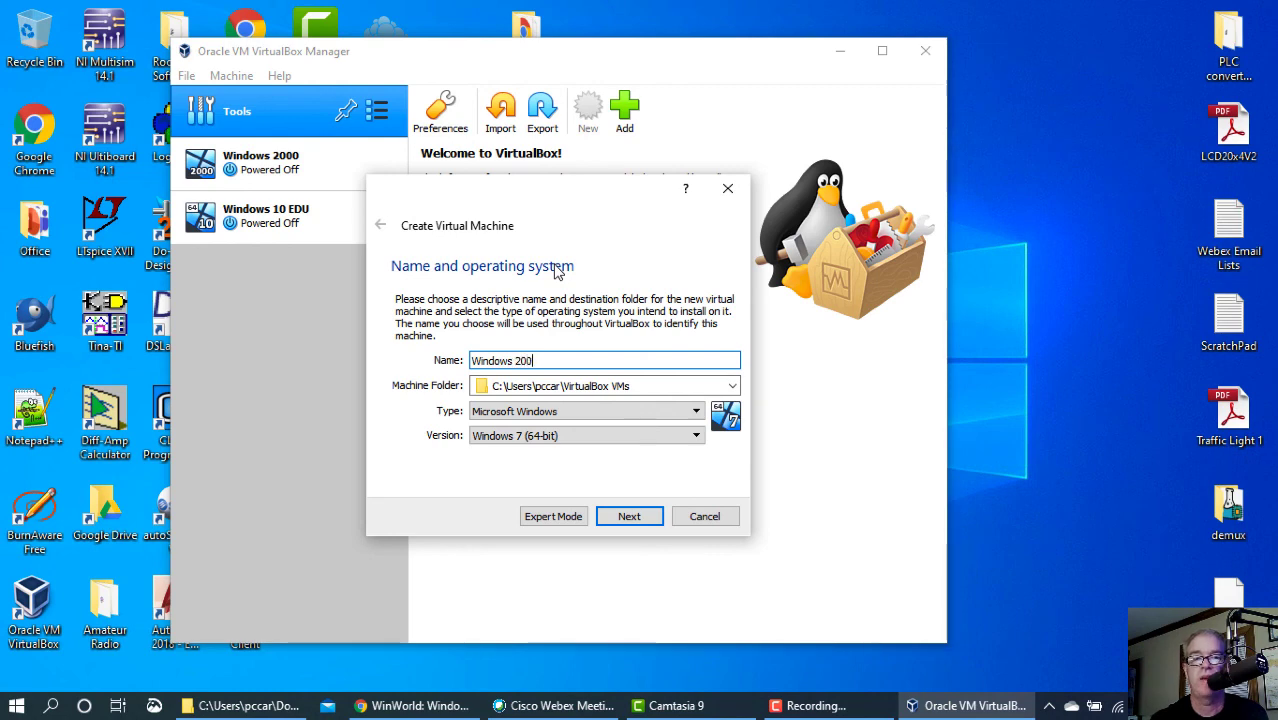
type("0 Prop")
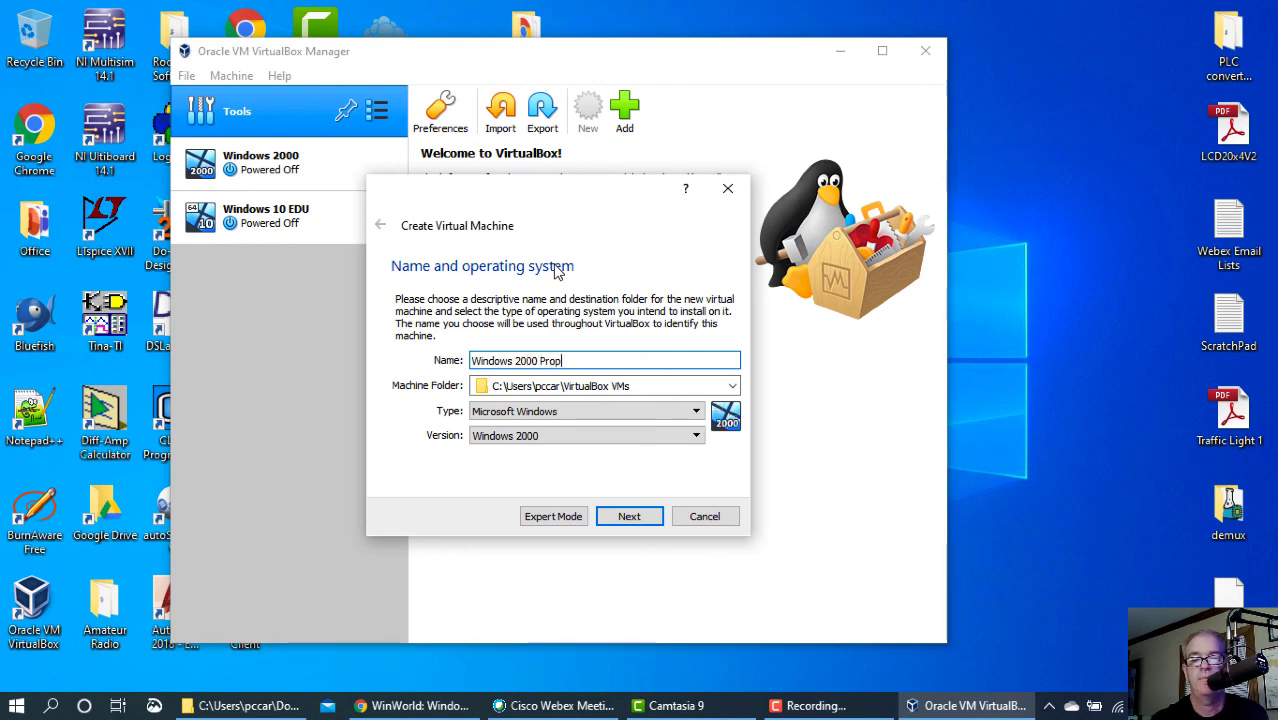
key("BackSpace")
type("fessional")
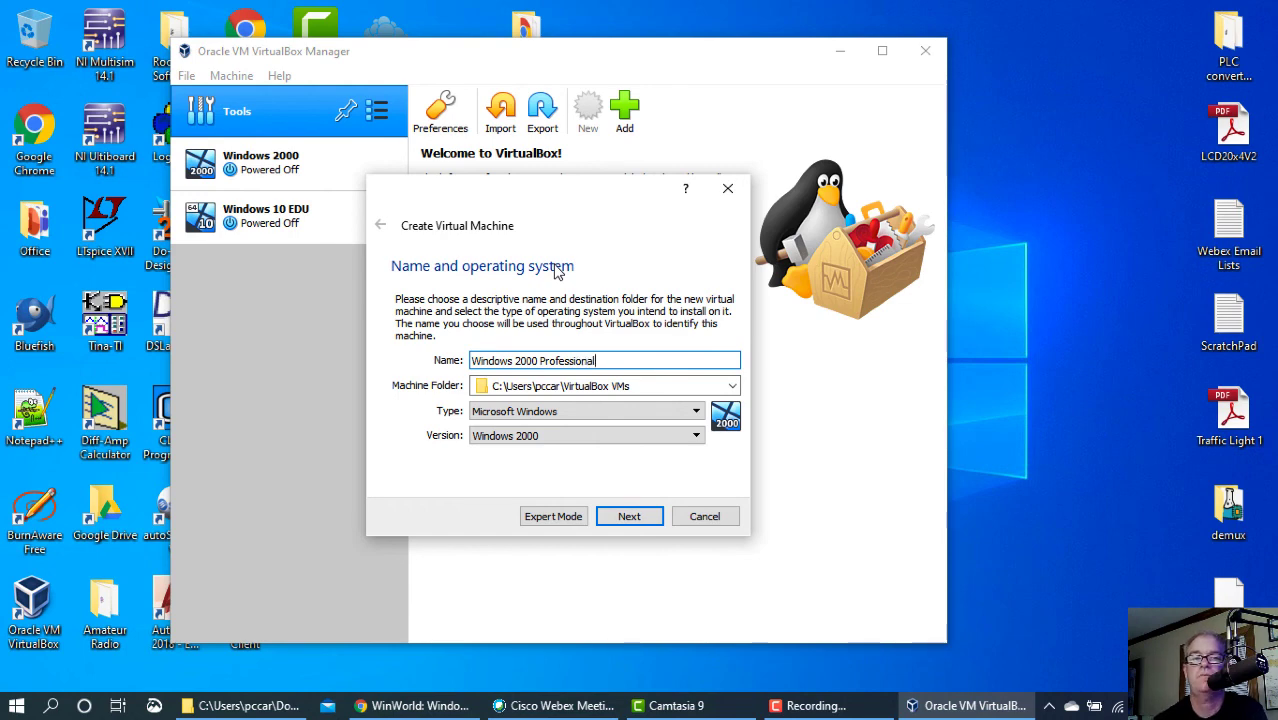
type(" SP")
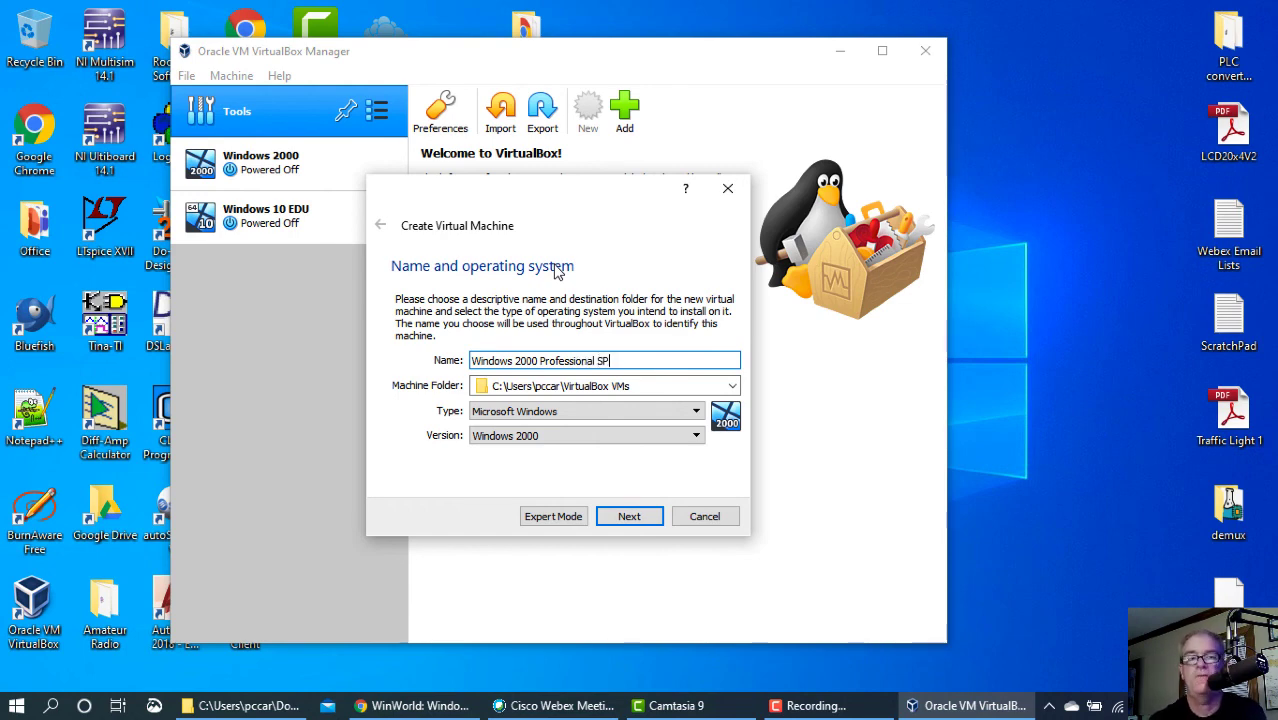
type("4")
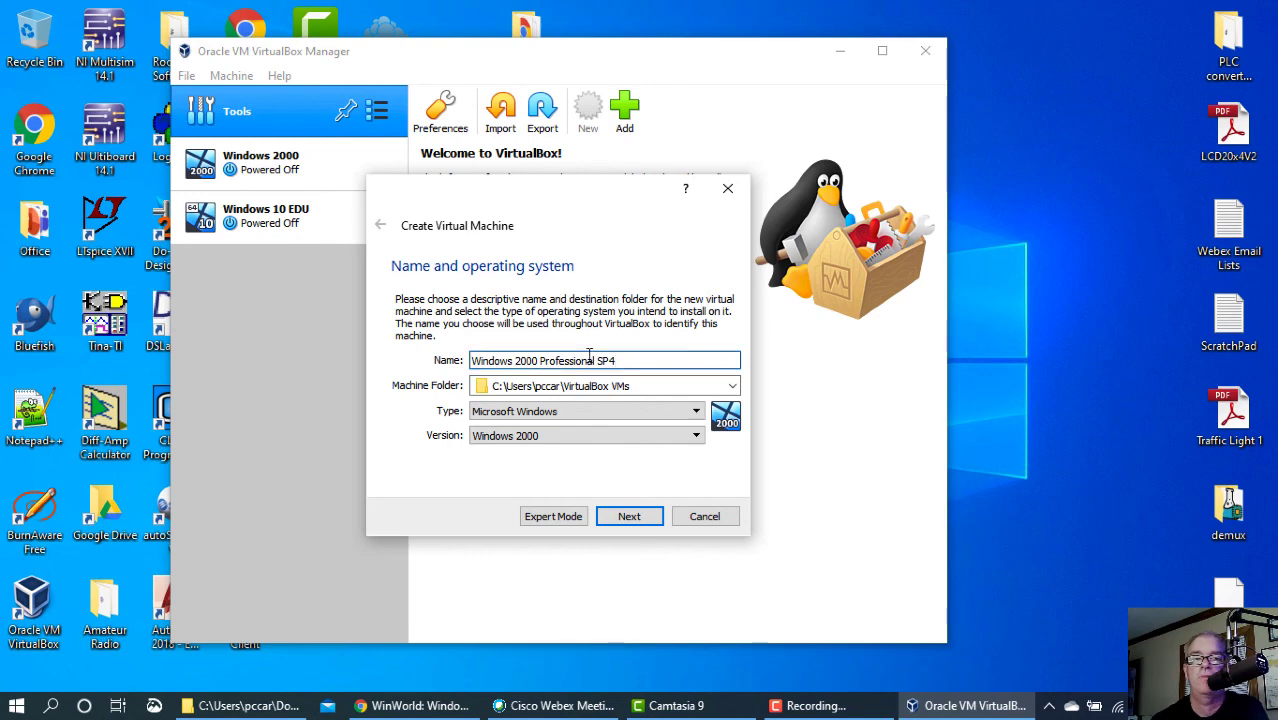
key("BackSpace")
key("BackSpace")
key("BackSpace")
key("BackSpace")
key("BackSpace")
key("BackSpace")
key("BackSpace")
key("BackSpace")
key("BackSpace")
key("BackSpace")
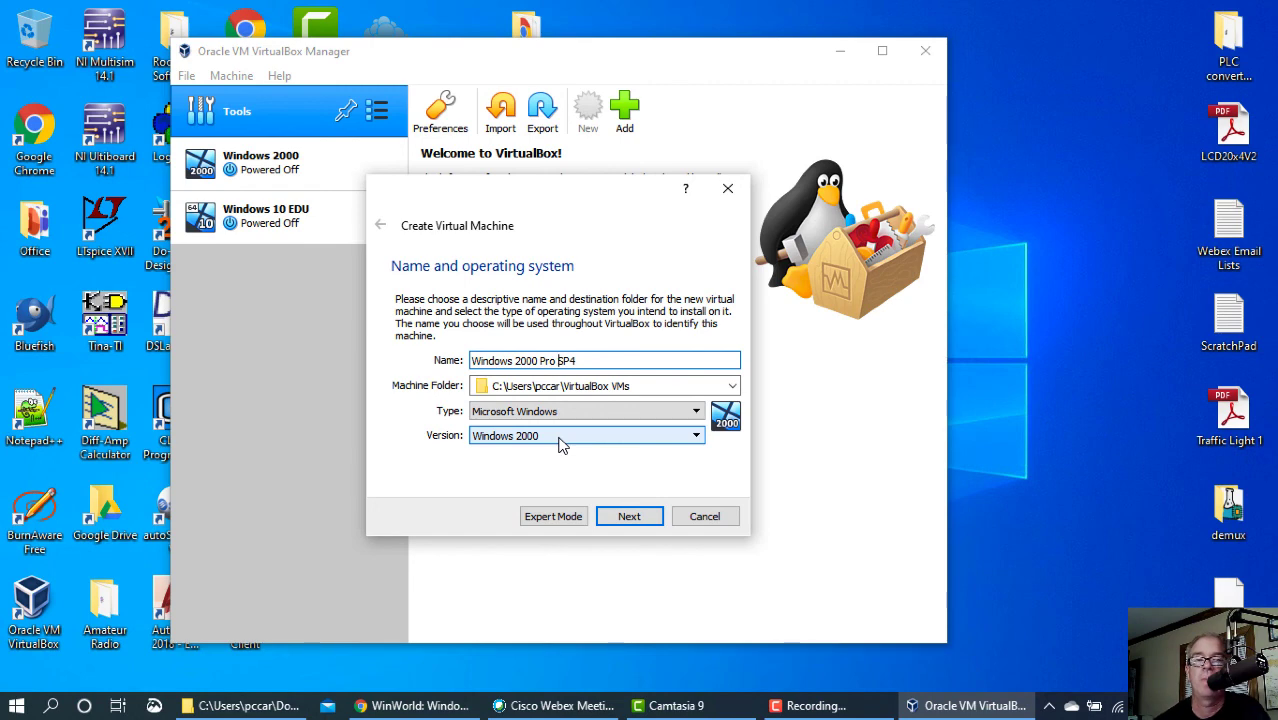
left_click(631, 521)
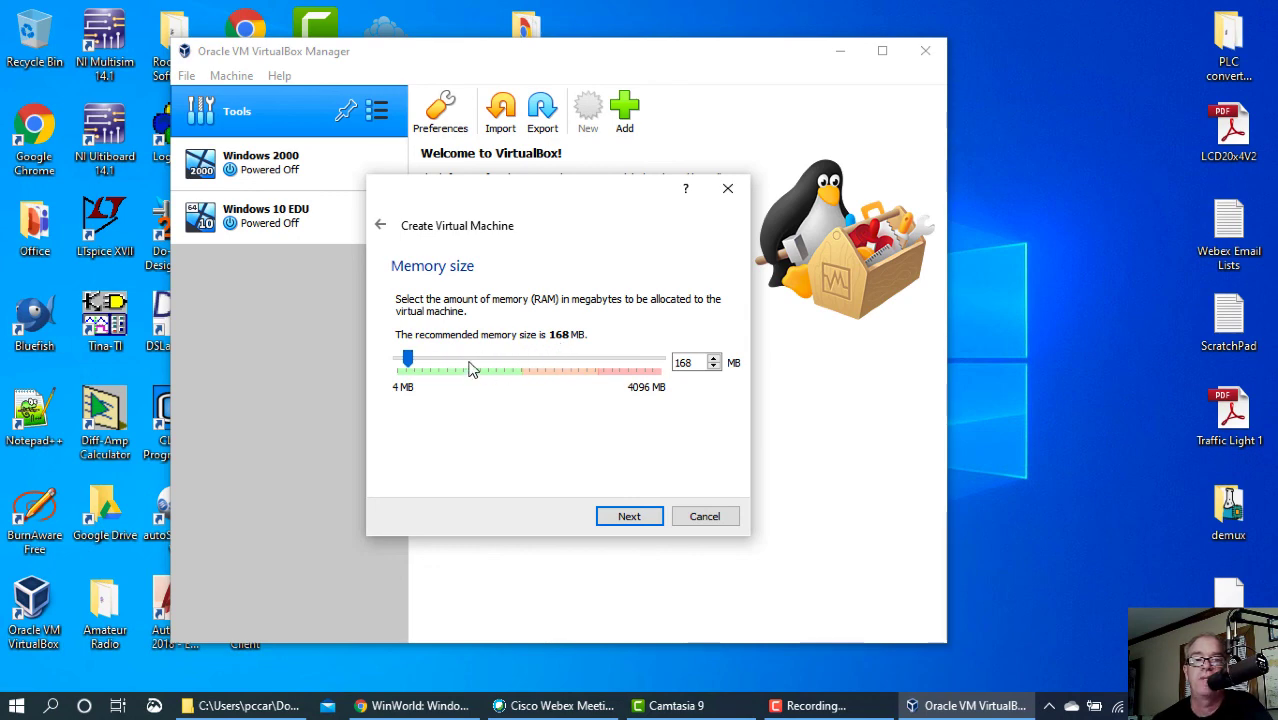
- Allocate 512 MB of memory to the new virtual machine
left_click(417, 365)
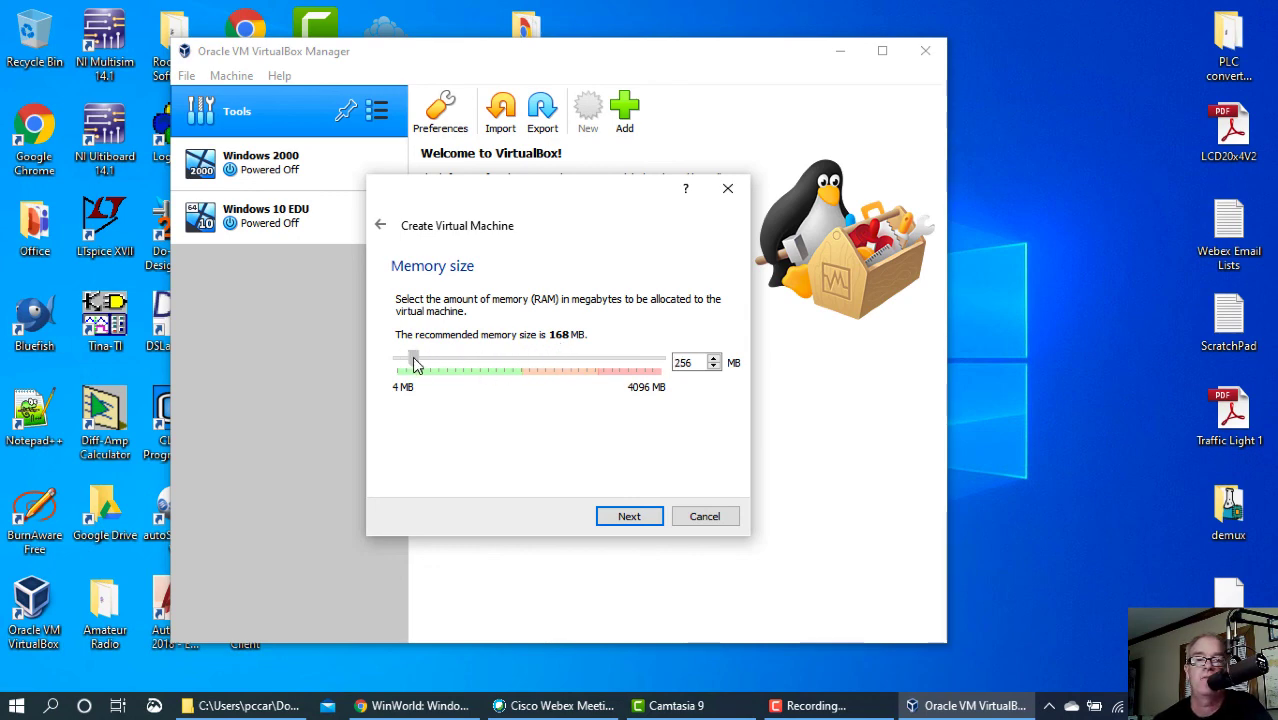
left_click_drag(417, 365, 431, 363)
left_click(698, 359)
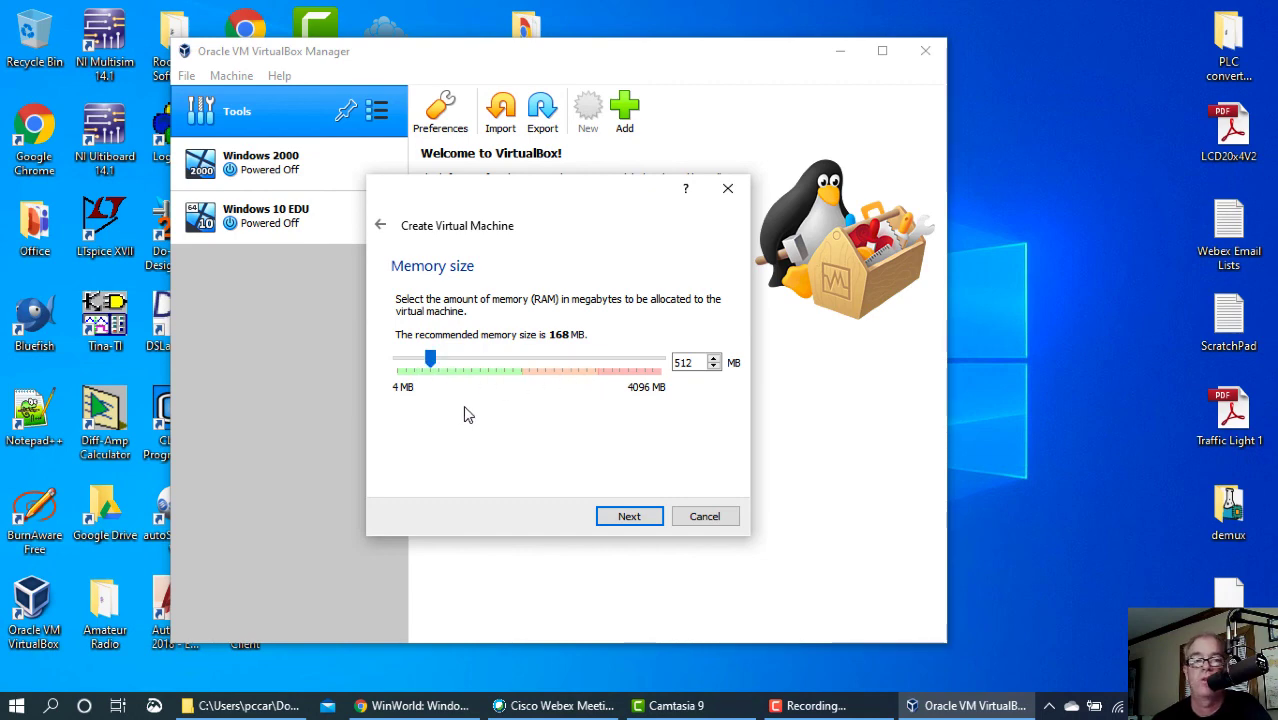
left_click(645, 521)
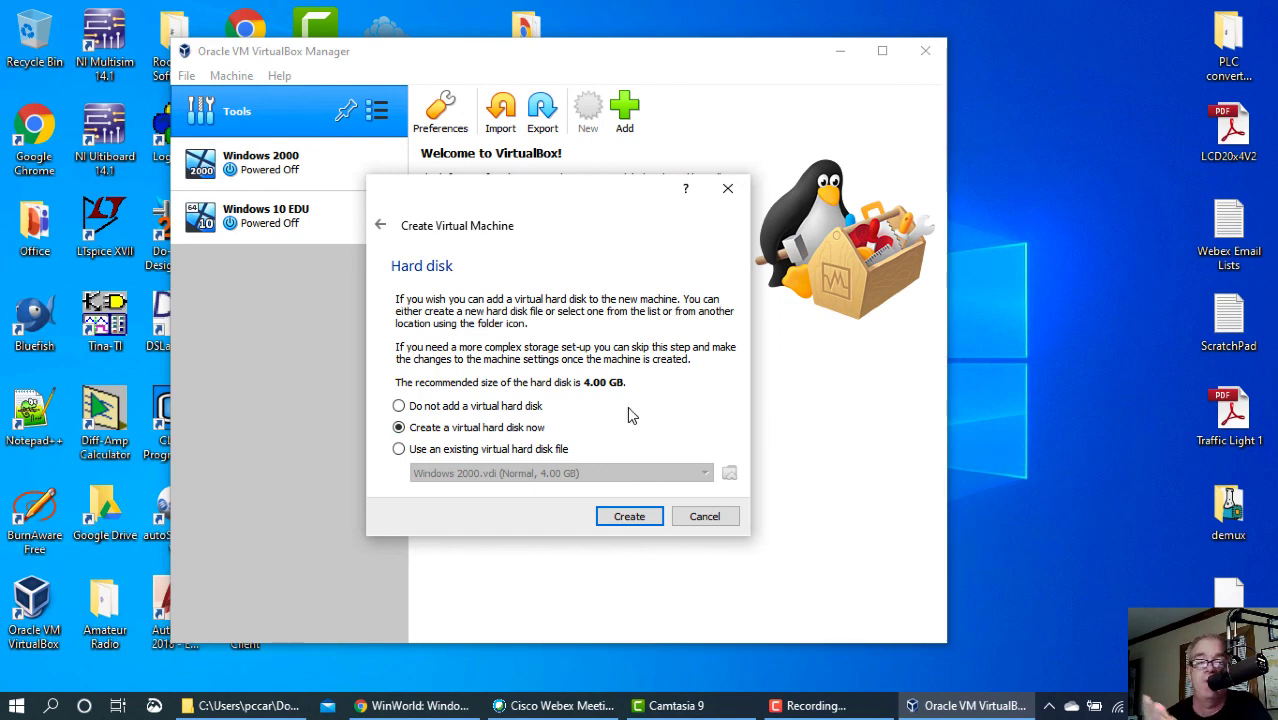
- Create a dynamically allocated 4.00 GB VDI virtual hard disk at the default file location to complete the new machine
left_click(641, 517)
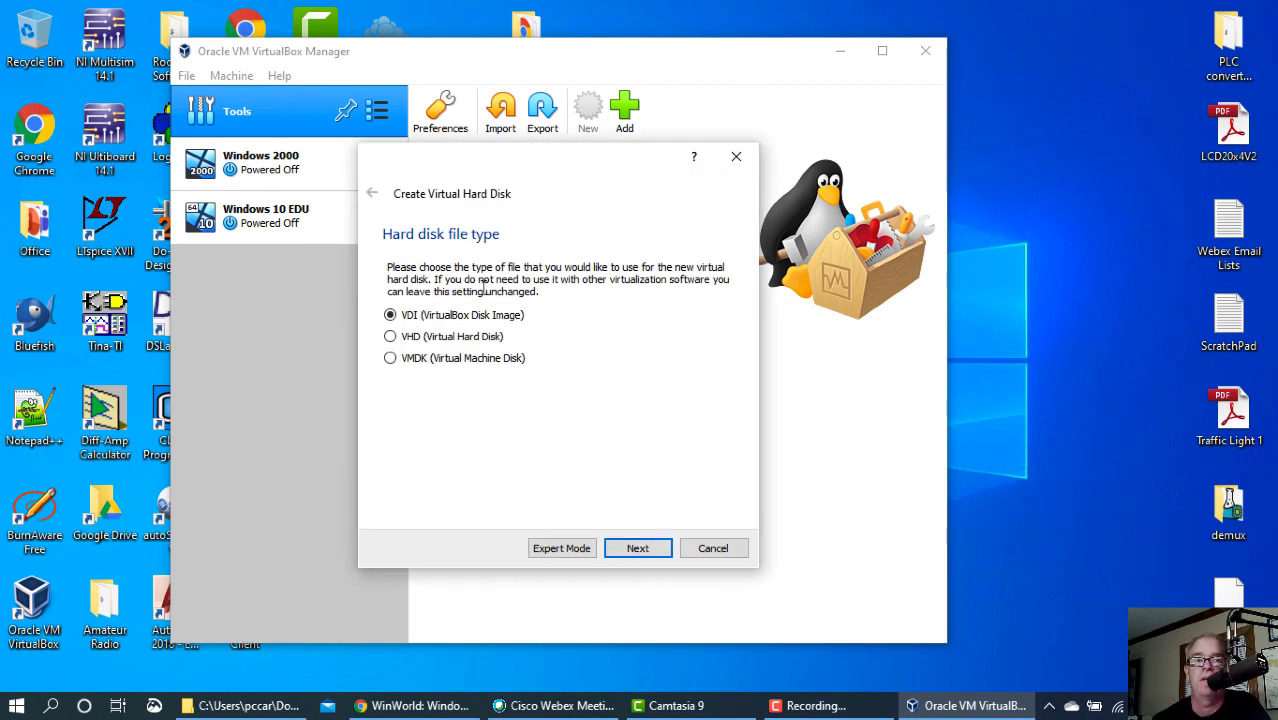
left_click(638, 549)
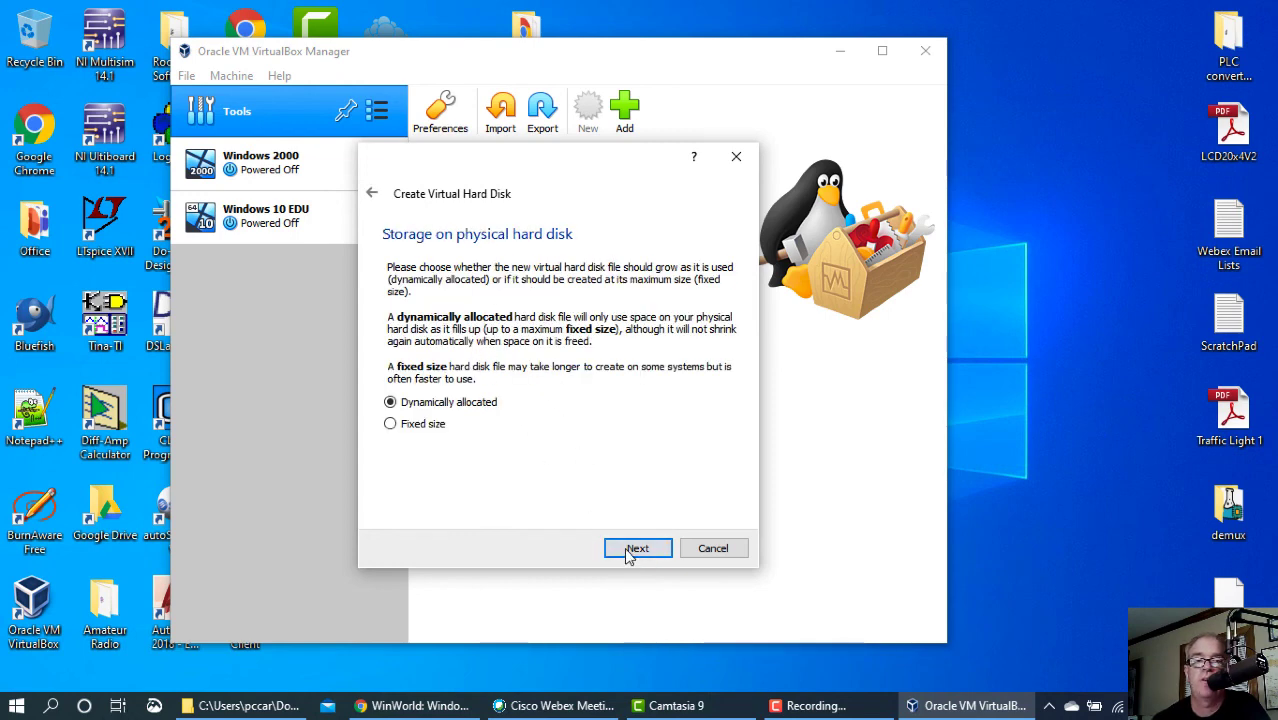
left_click(632, 551)
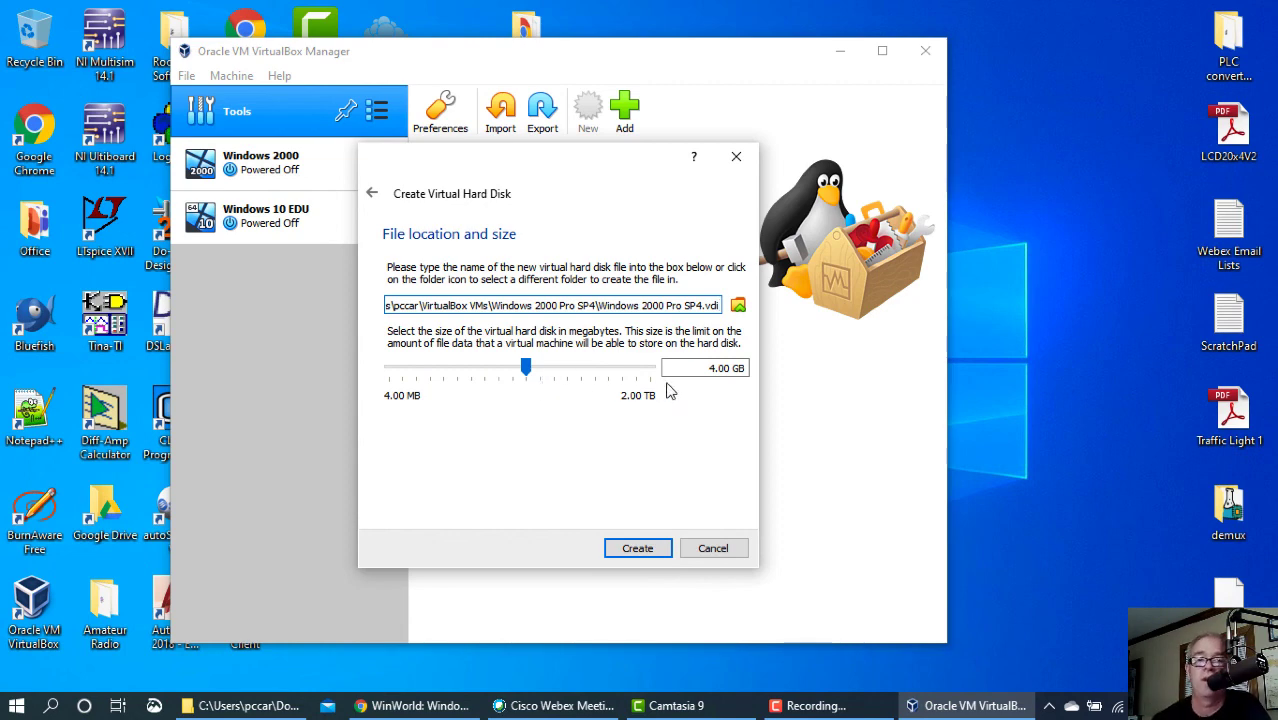
left_click(640, 547)
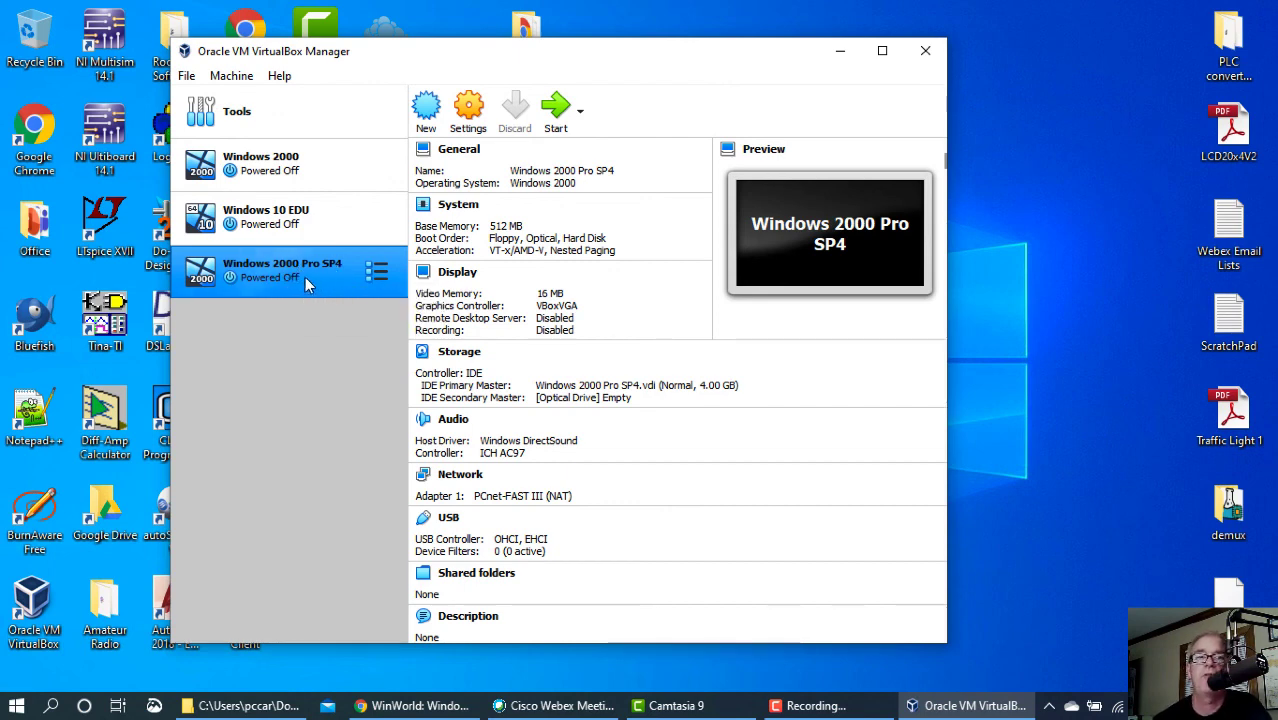
- Open the storage settings of the Windows 2000 Pro SP4 machine and inspect its virtual hard disk, Windows 2000 Pro SP4.vdi
key("Up")
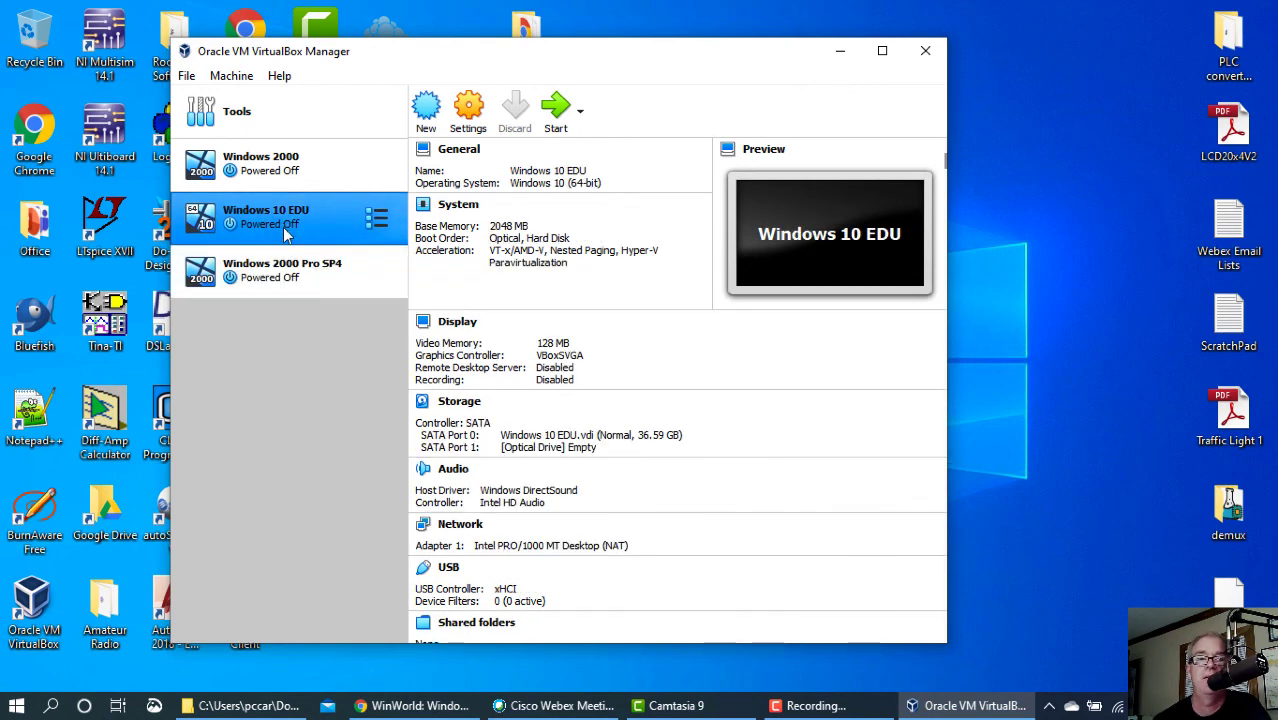
key("Down")
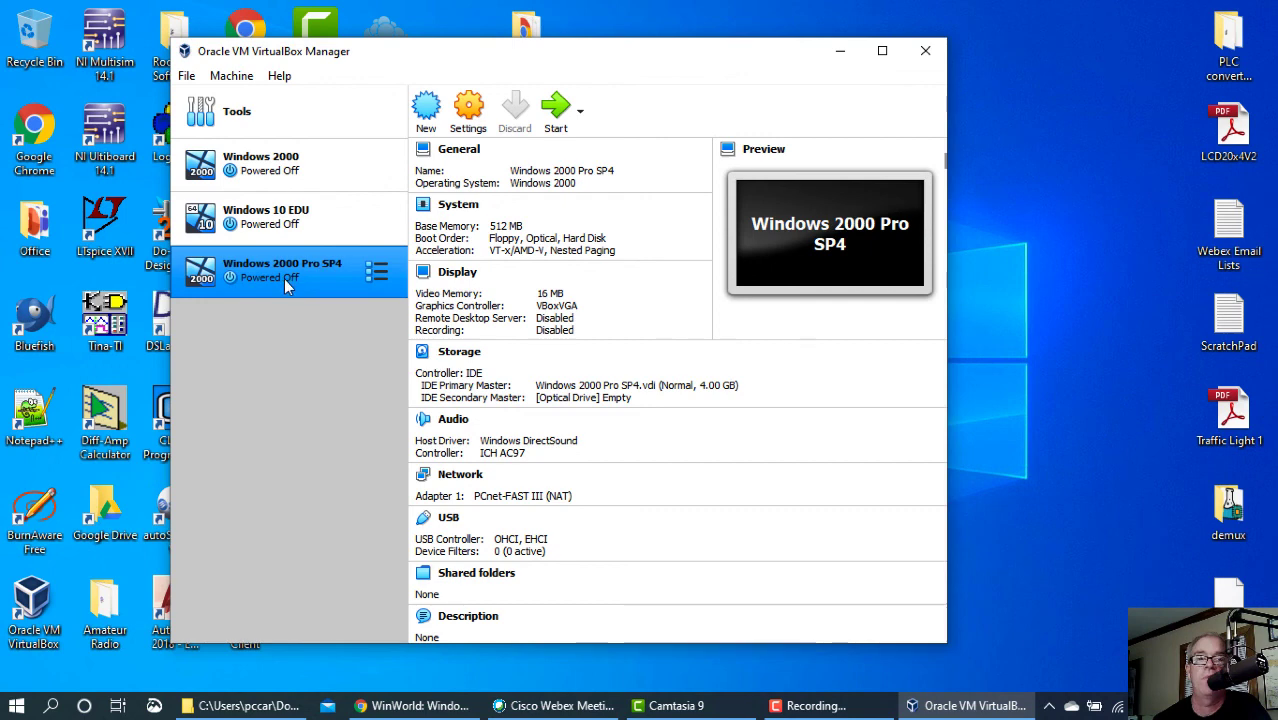
left_click(472, 114)
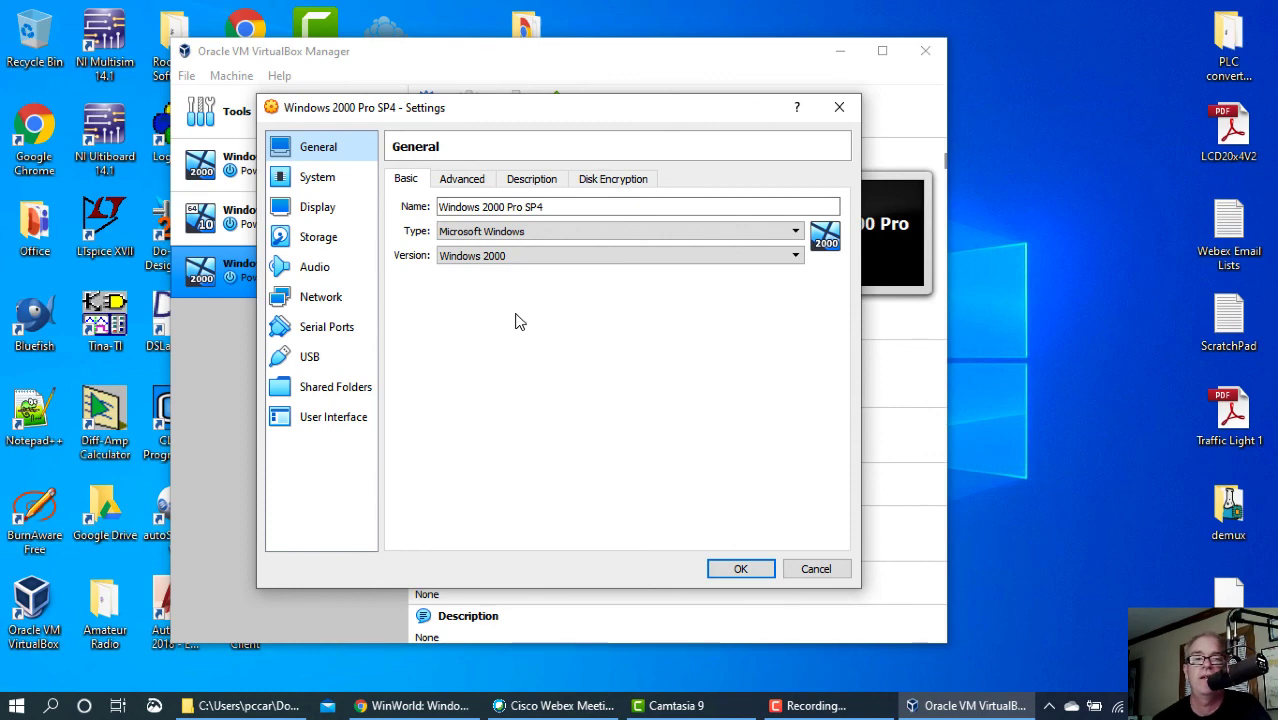
left_click(306, 250)
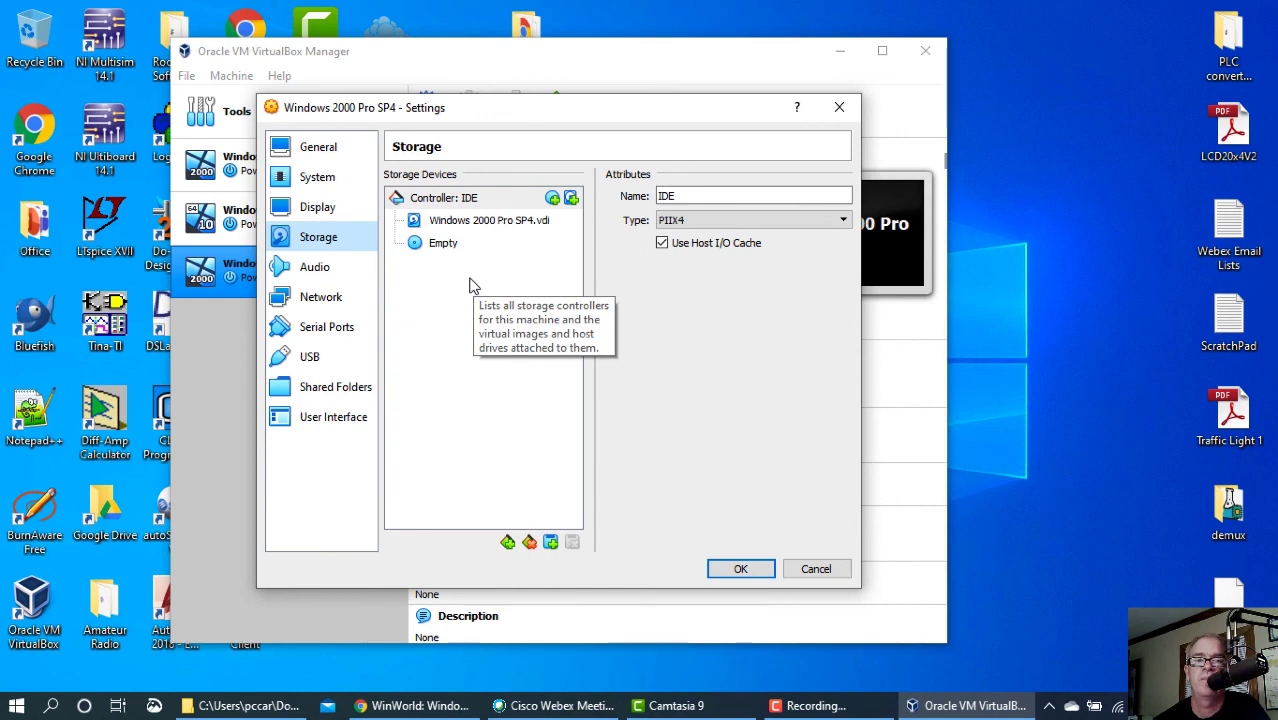
left_click(456, 226)
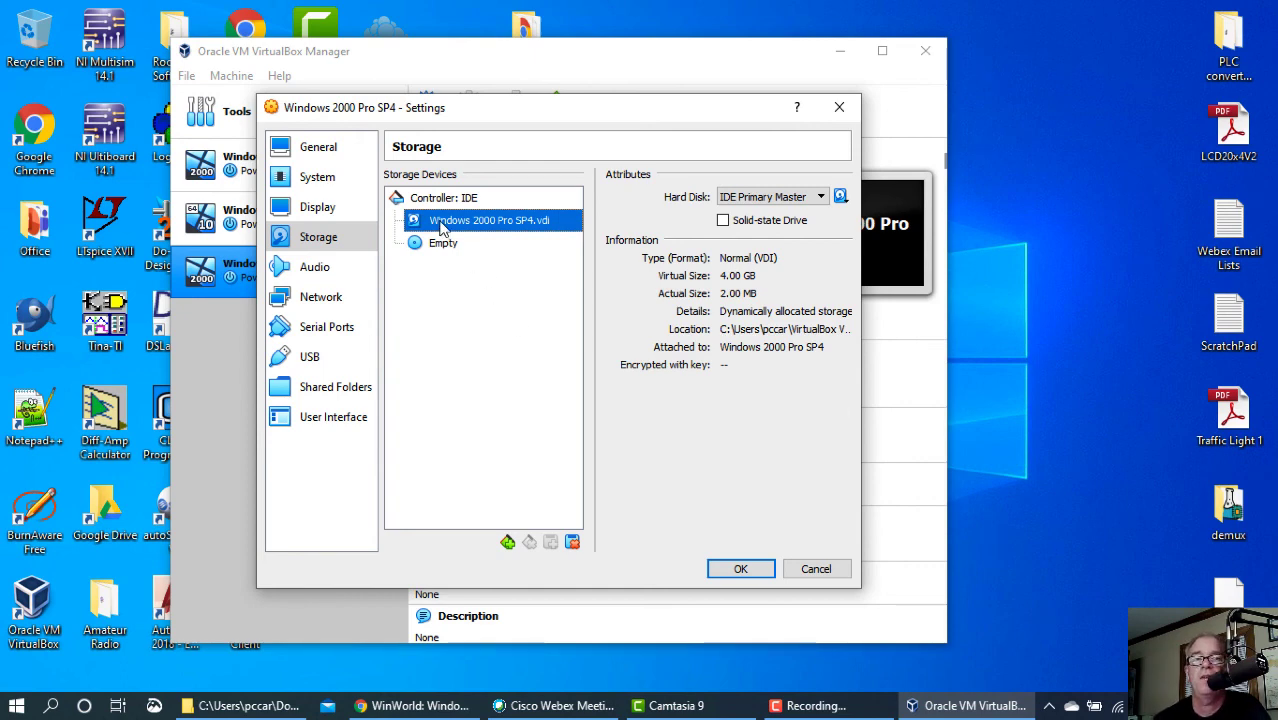
- Attach EN_WIN2000_PRO_SP4 from the Microsoft Windows 2000 Professional folder in Downloads to the machine's empty optical drive and save the settings
left_click(447, 253)
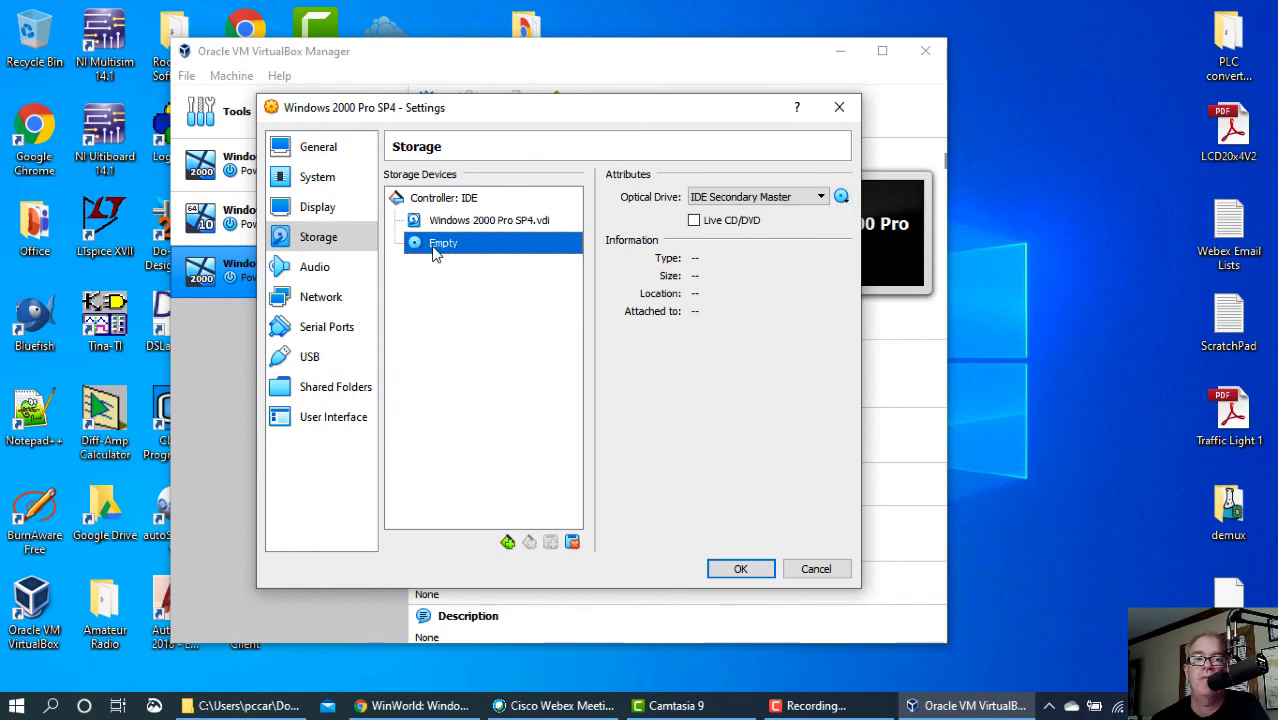
left_click(842, 198)
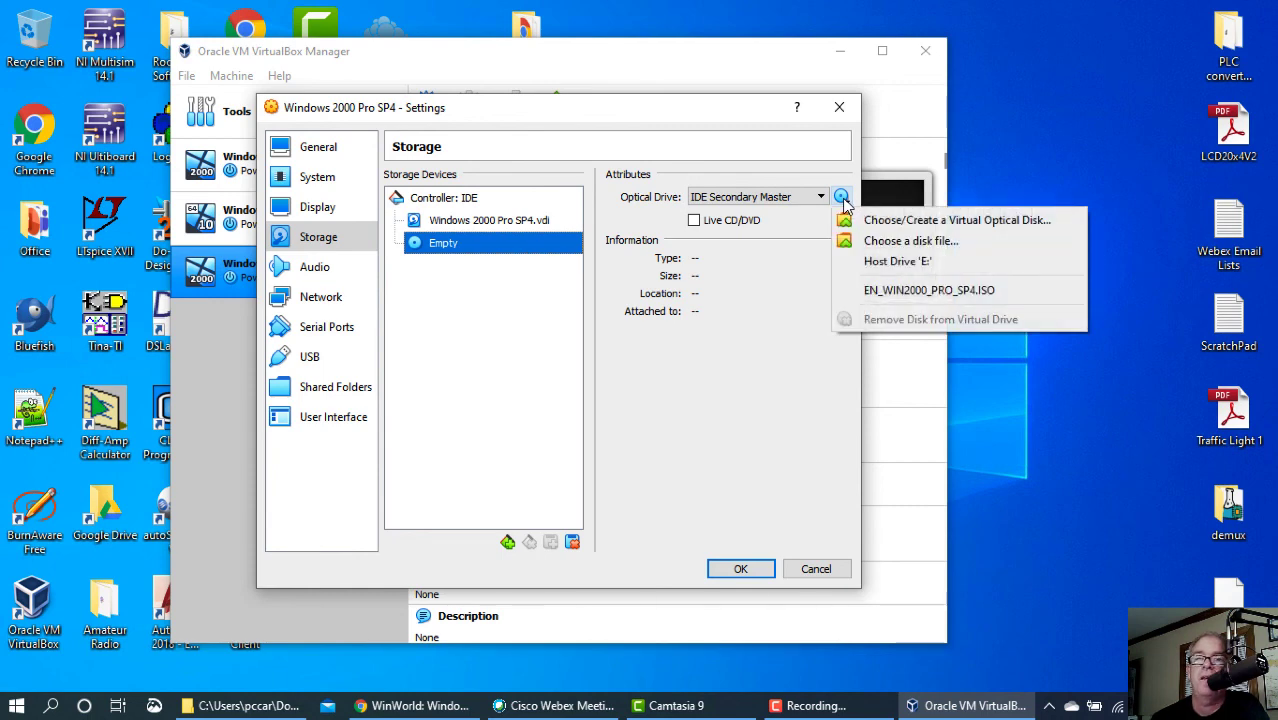
left_click(921, 250)
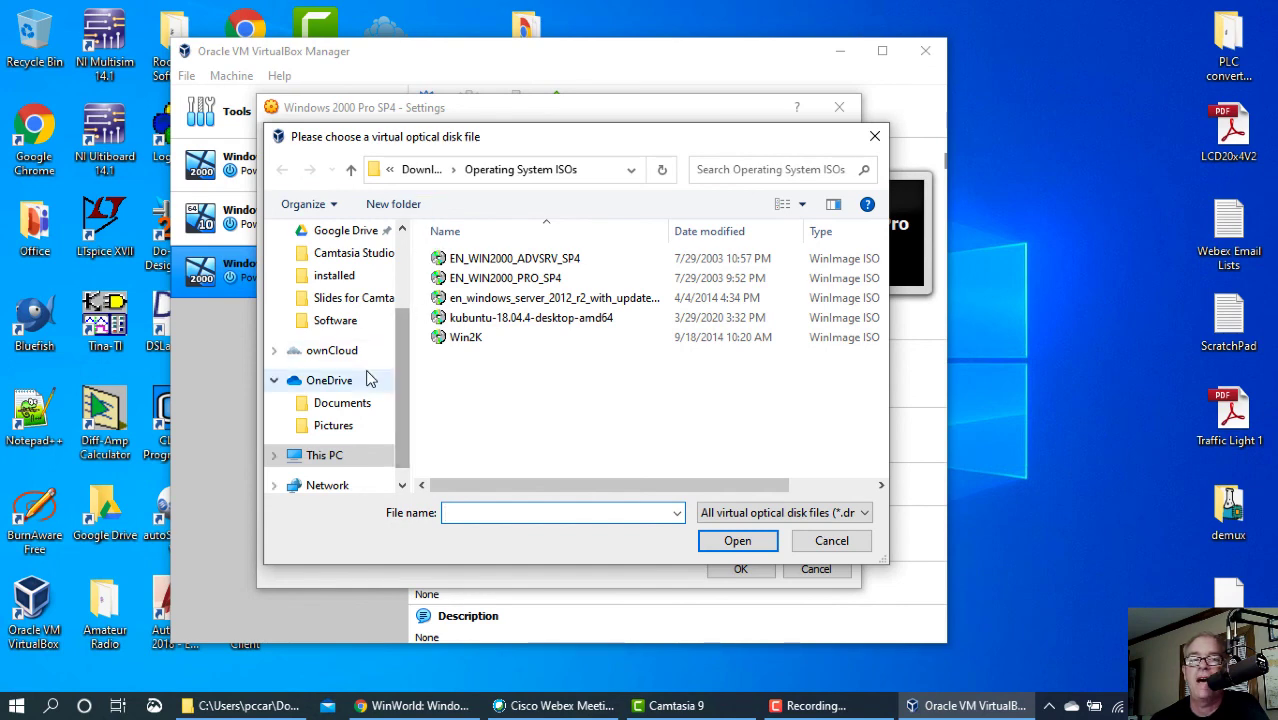
scroll(340, 355, "up", 2)
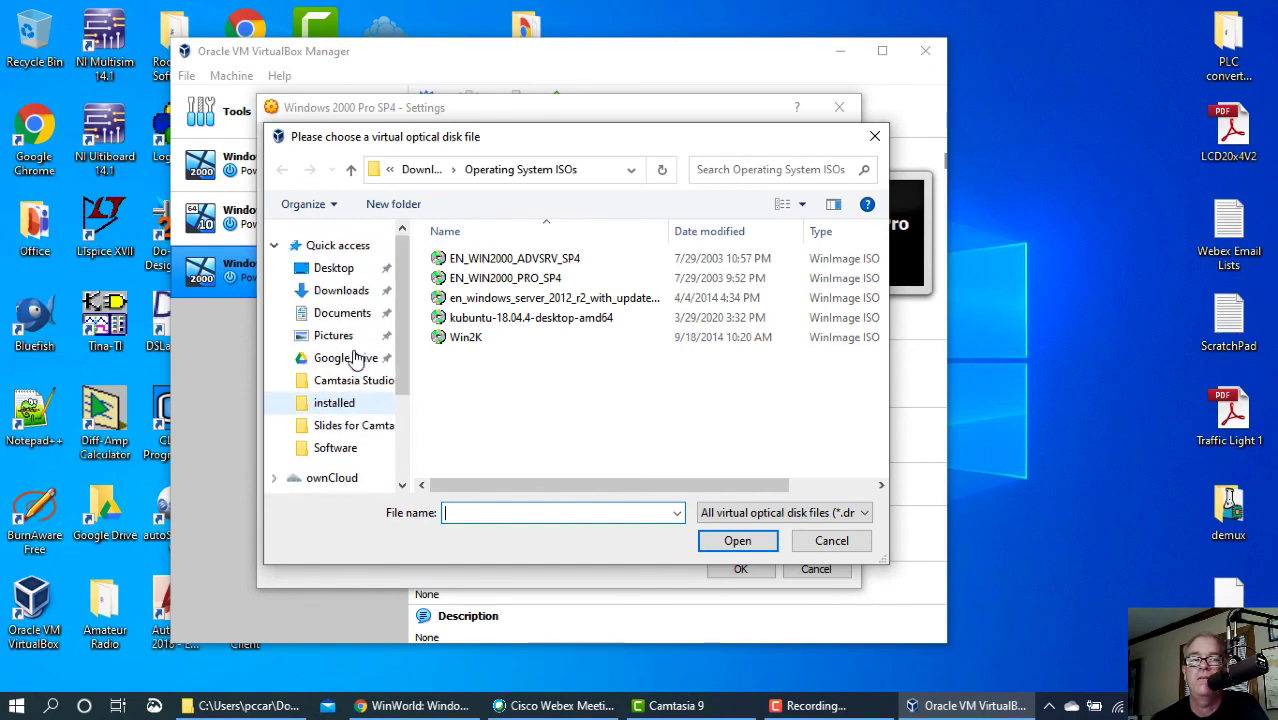
left_click(358, 292)
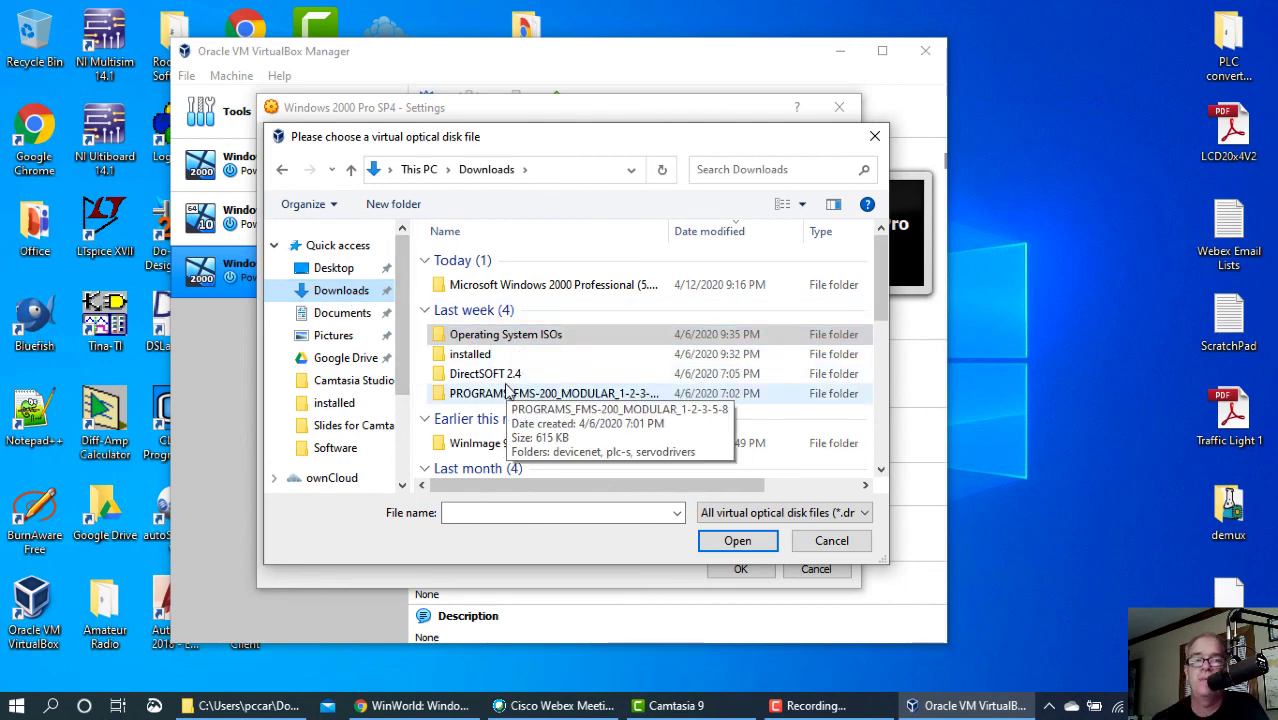
double_click(496, 288)
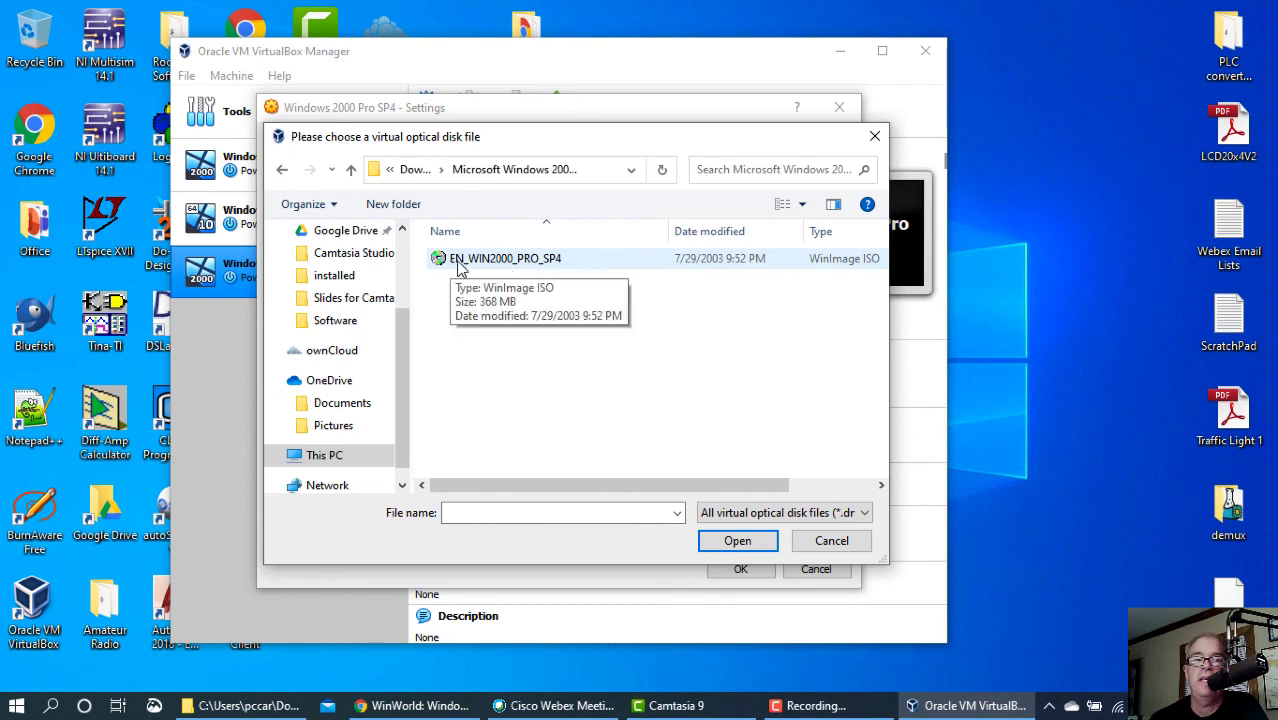
left_click(544, 261)
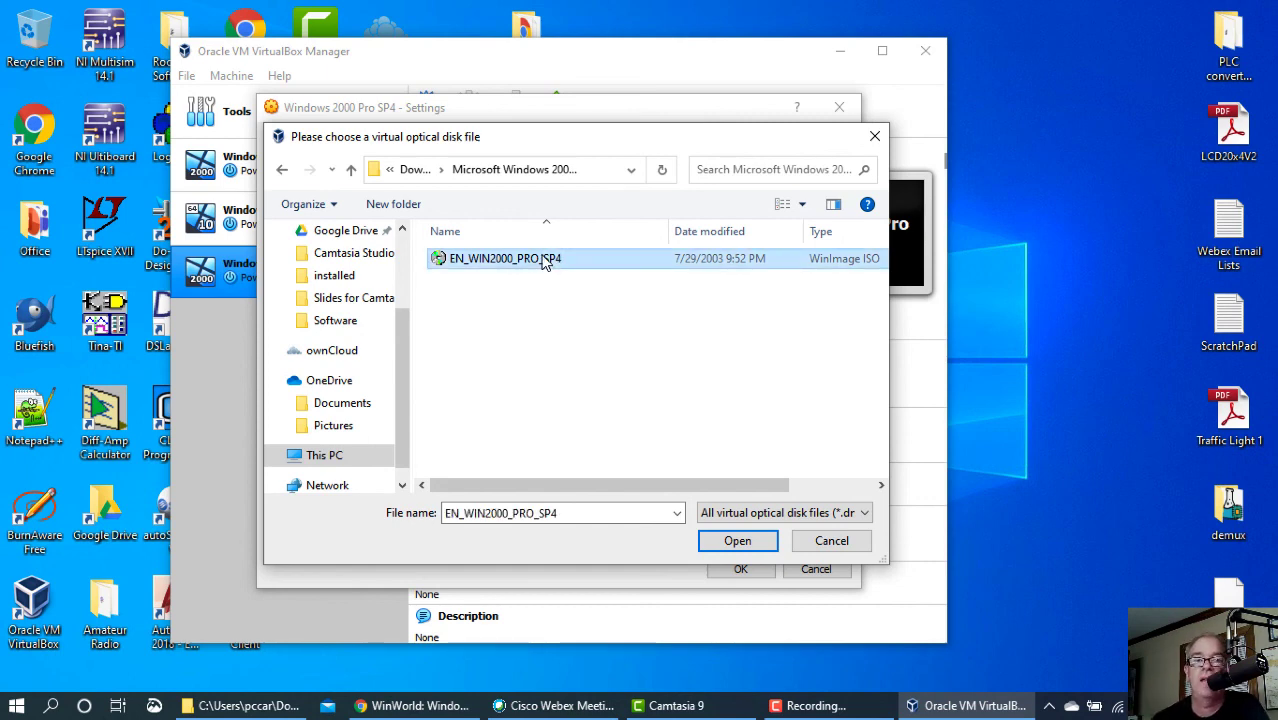
left_click(737, 541)
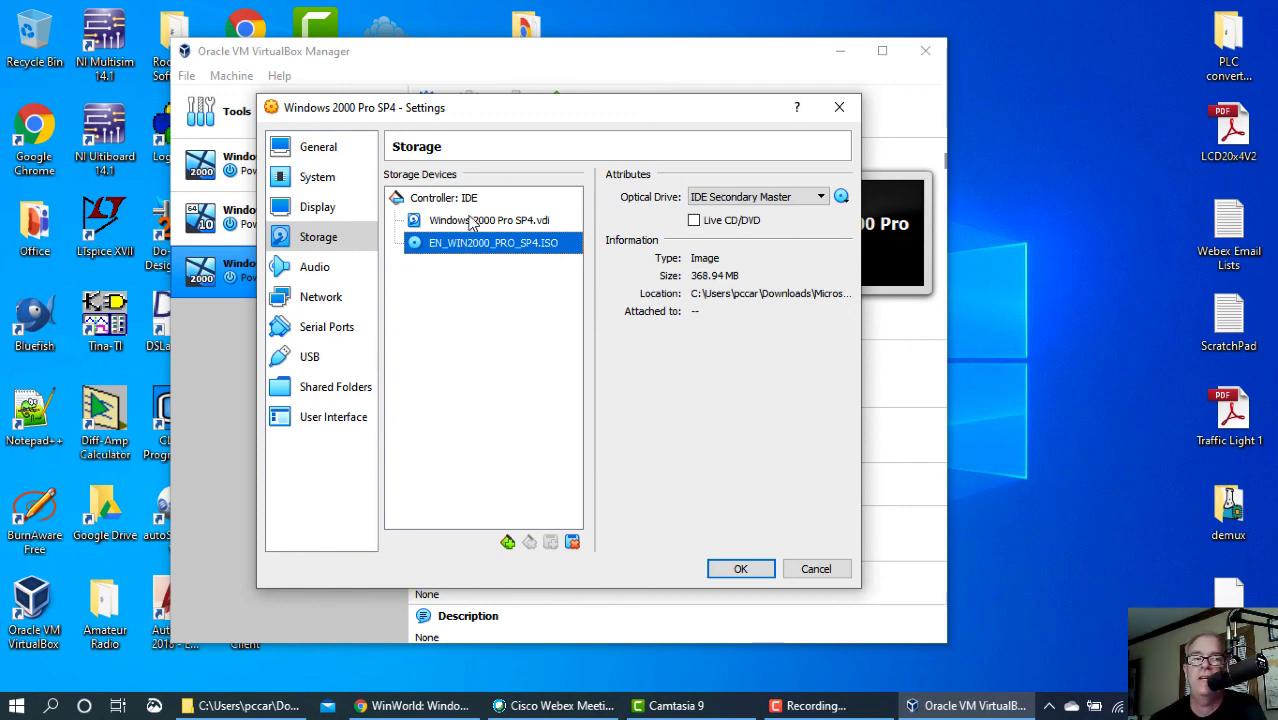
left_click(742, 569)
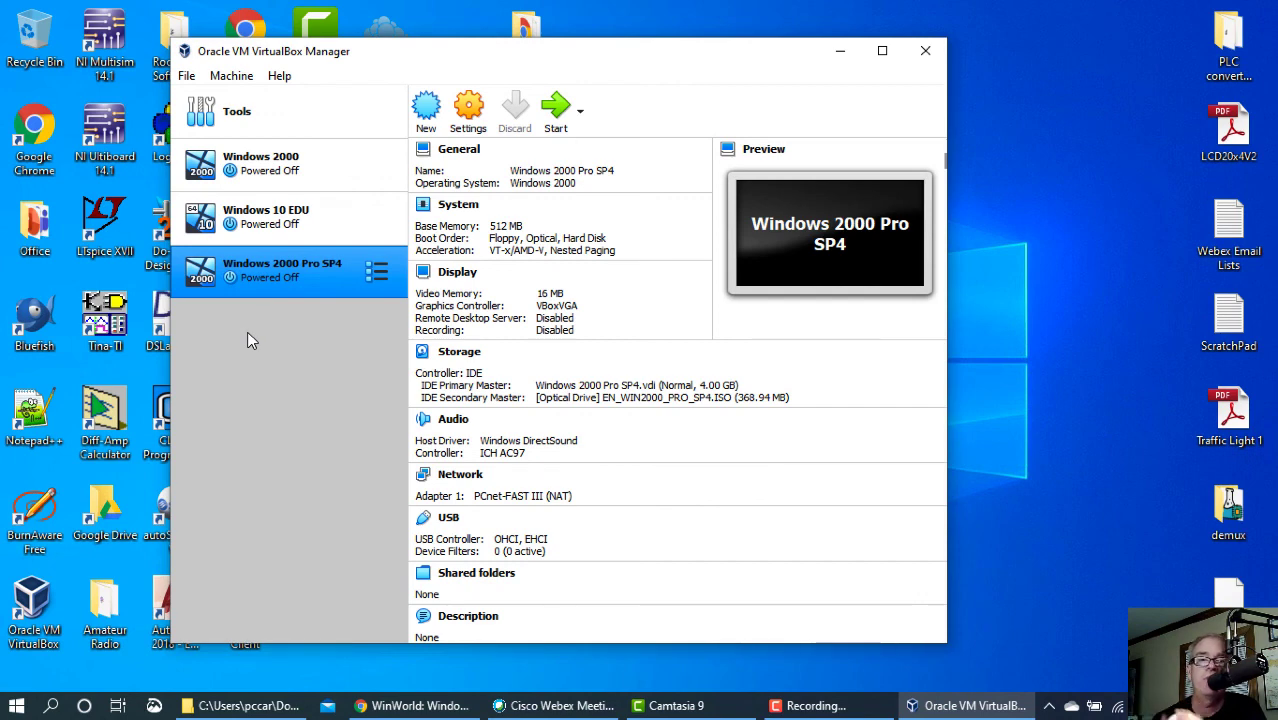
- Start the Windows 2000 Pro SP4 machine with the EN_WIN2000_PRO_SP4.ISO from the Microsoft Windows 2000 Professional folder as its start-up disk
double_click(298, 275)
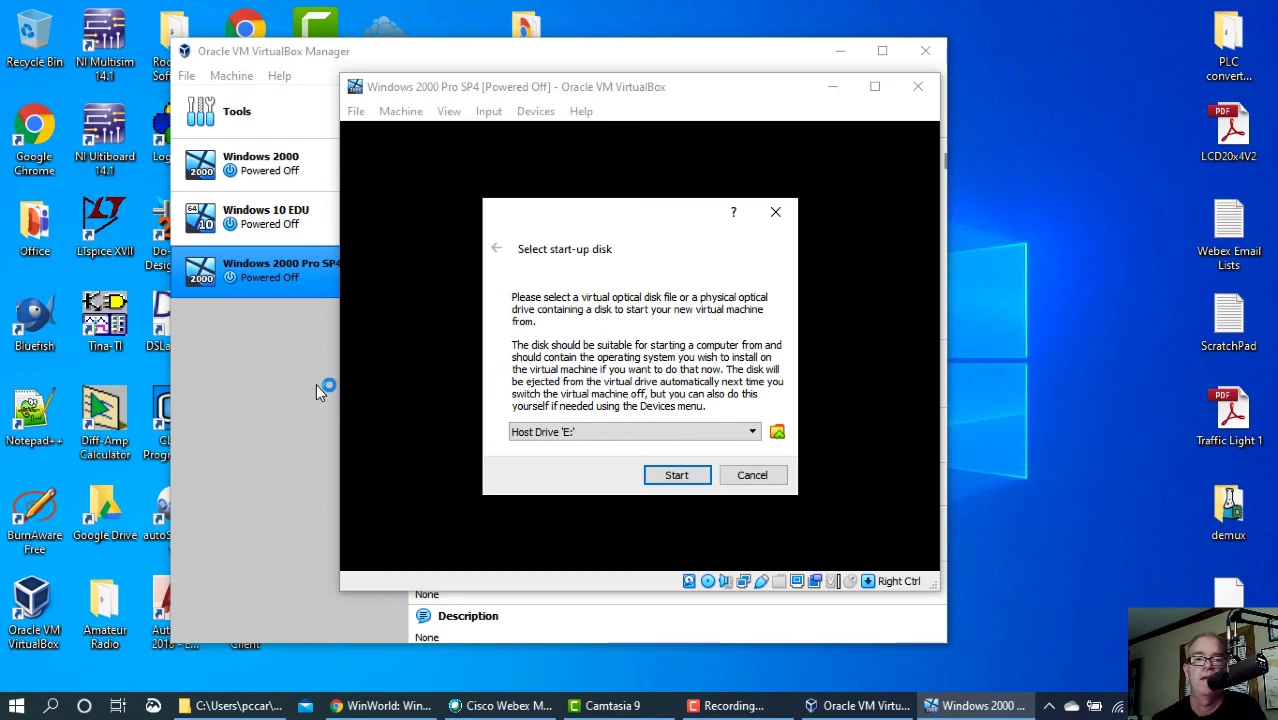
left_click(754, 440)
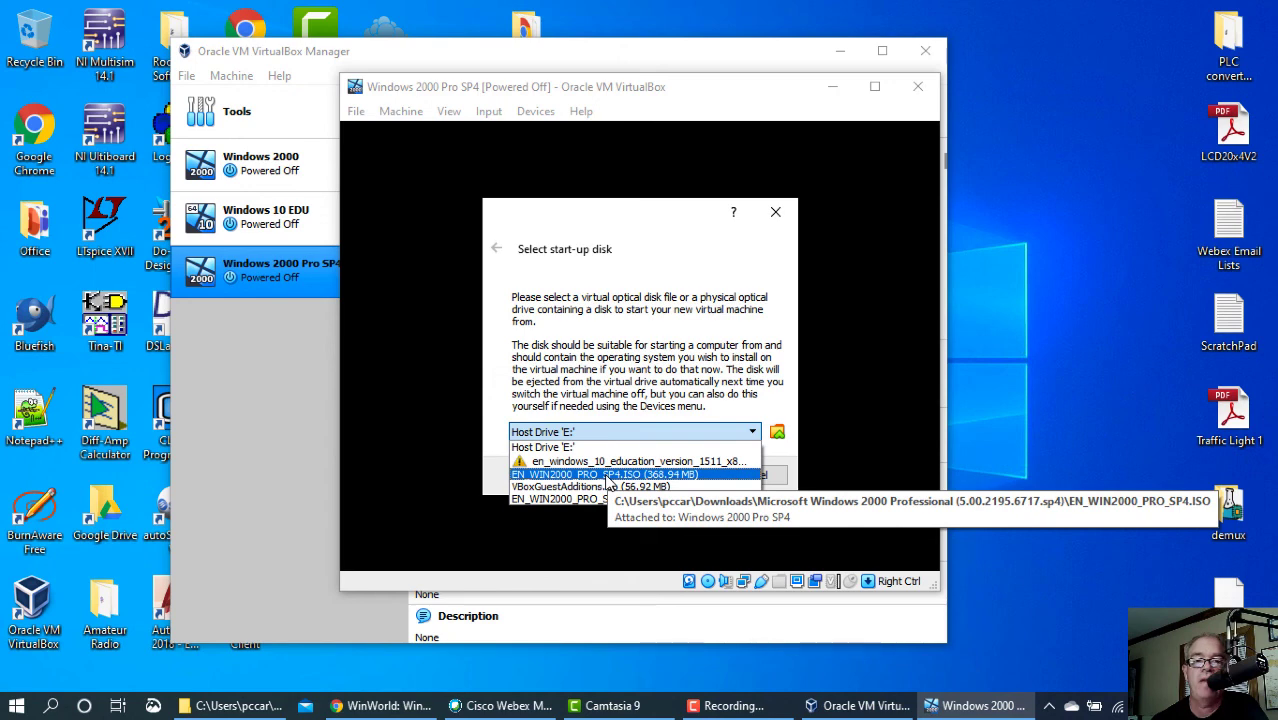
left_click(606, 476)
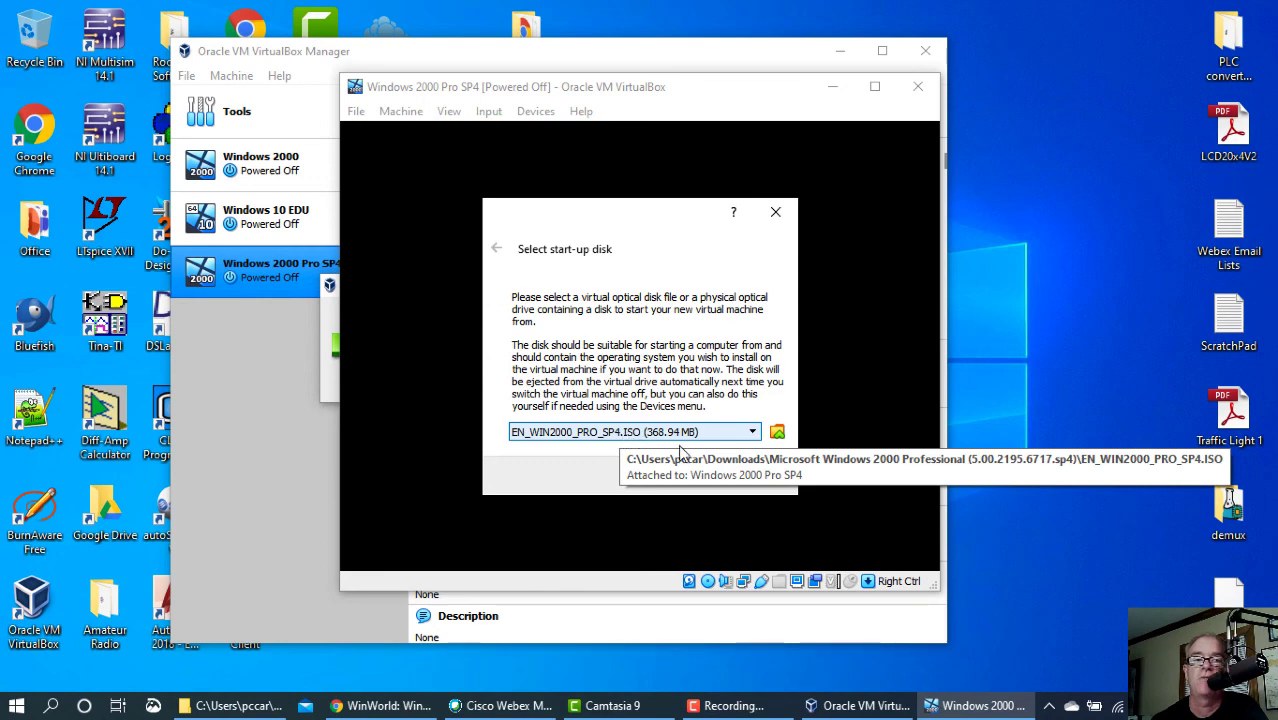
left_click(677, 476)
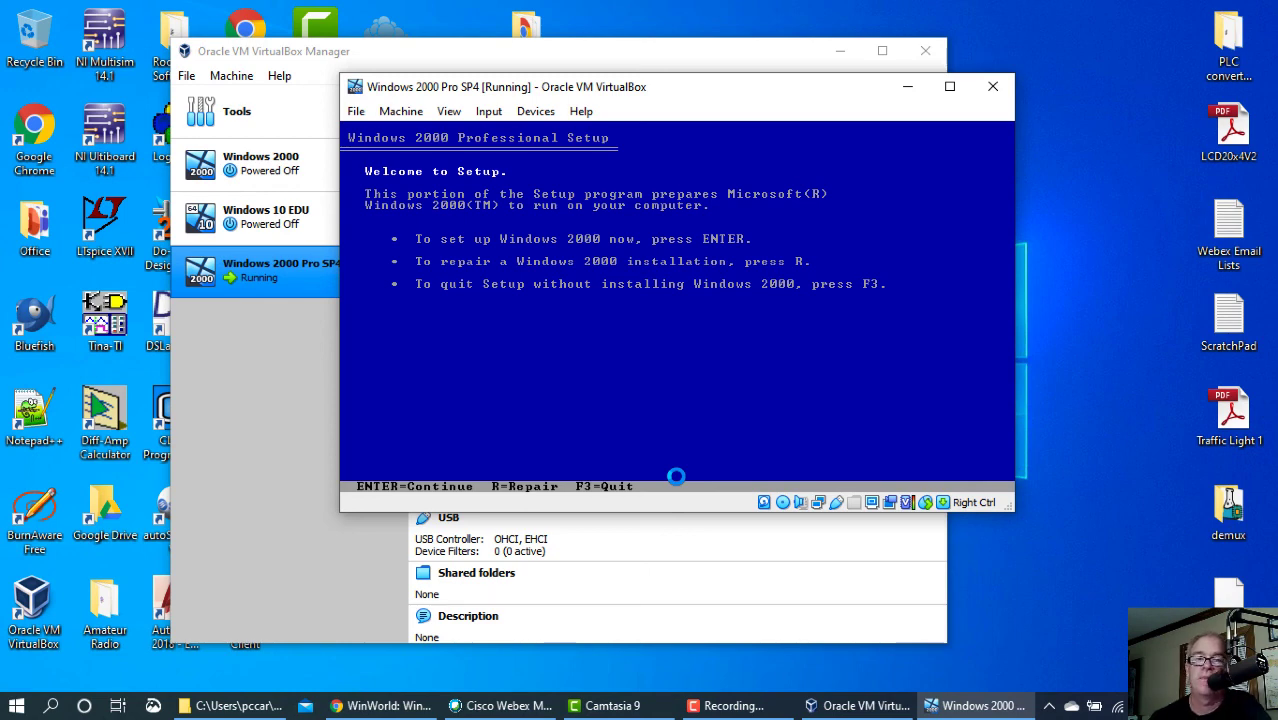
- Accept the Windows 2000 license agreement and set up Windows on the unpartitioned space, formatted with the NTFS file system, restarting when the copy ends
key("Return")
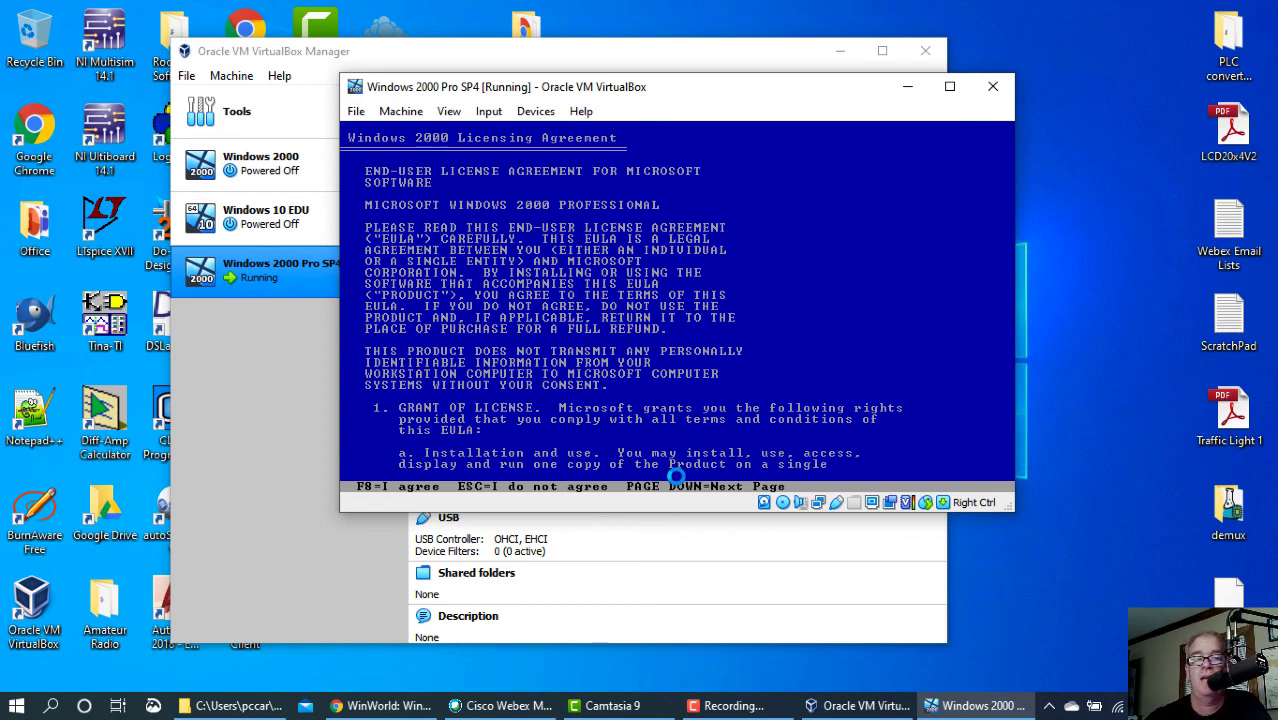
key("F8")
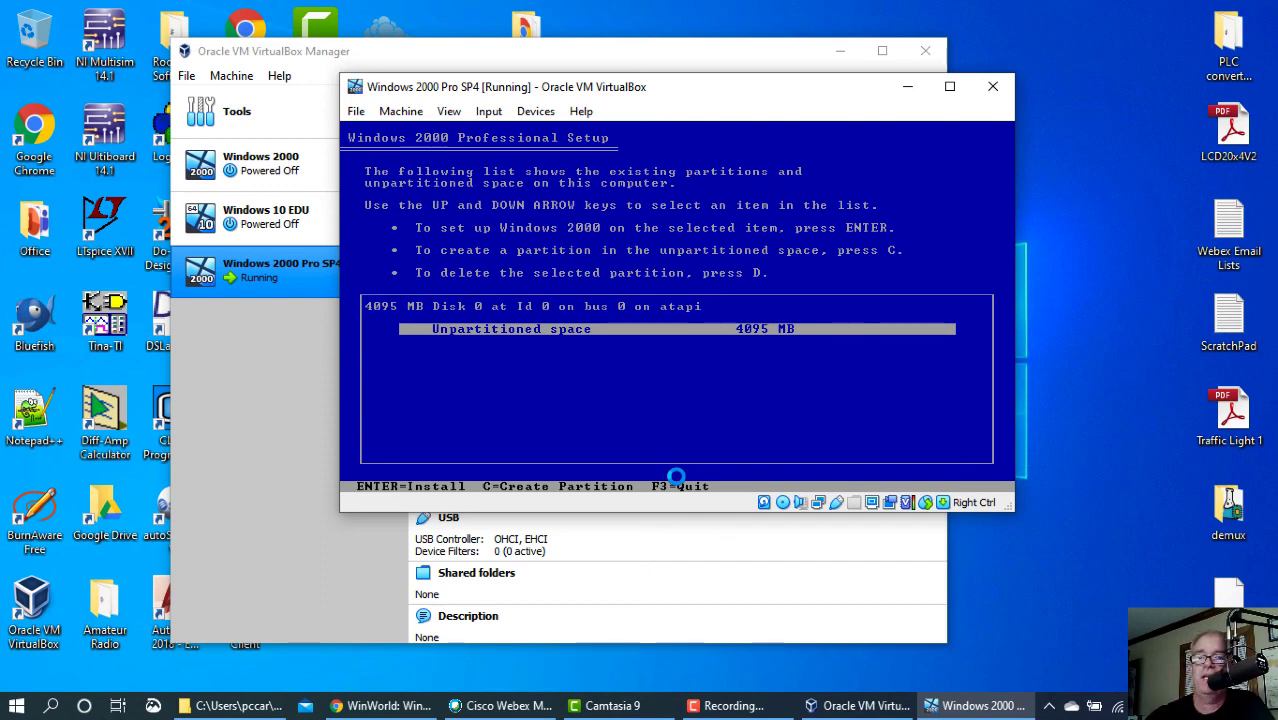
key("Return")
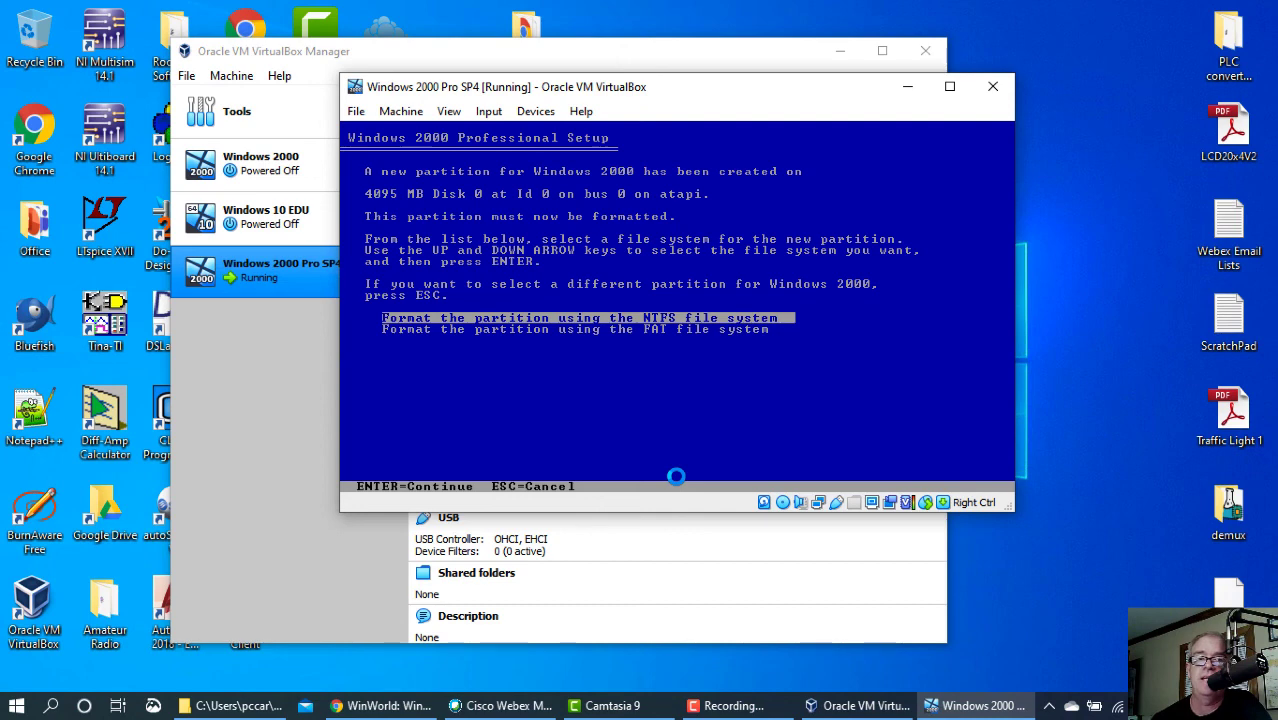
key("Return")
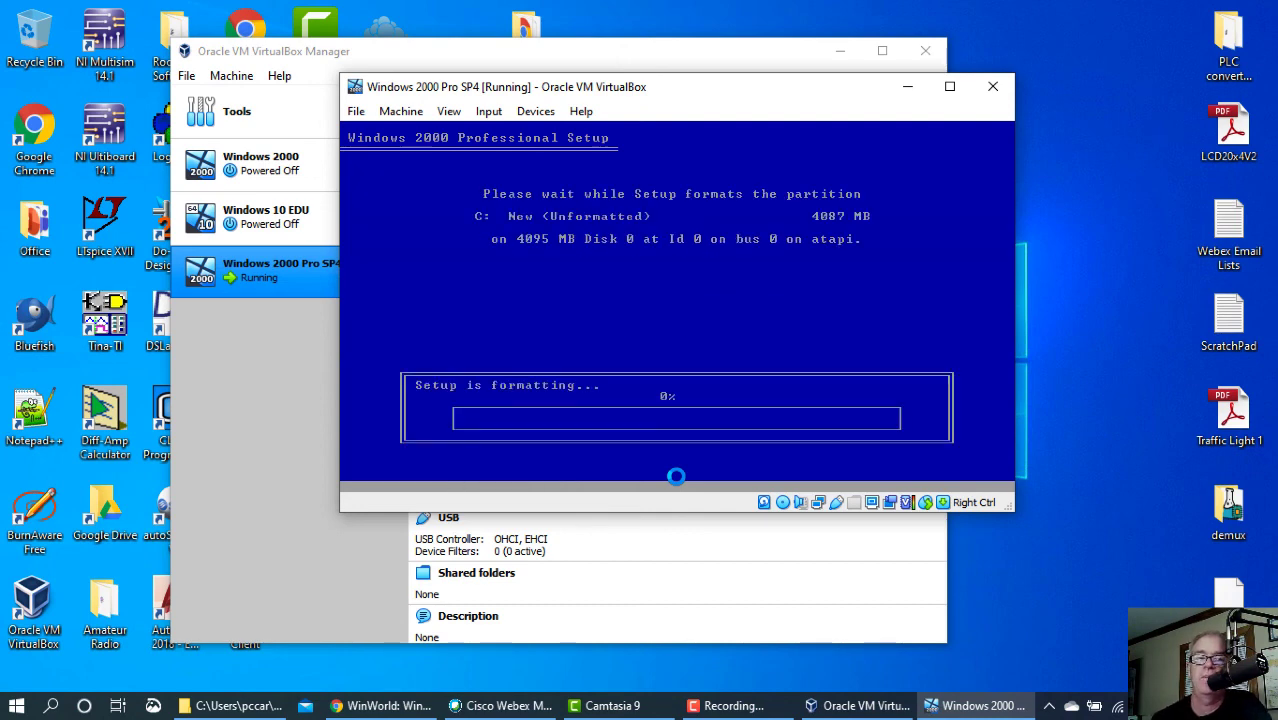
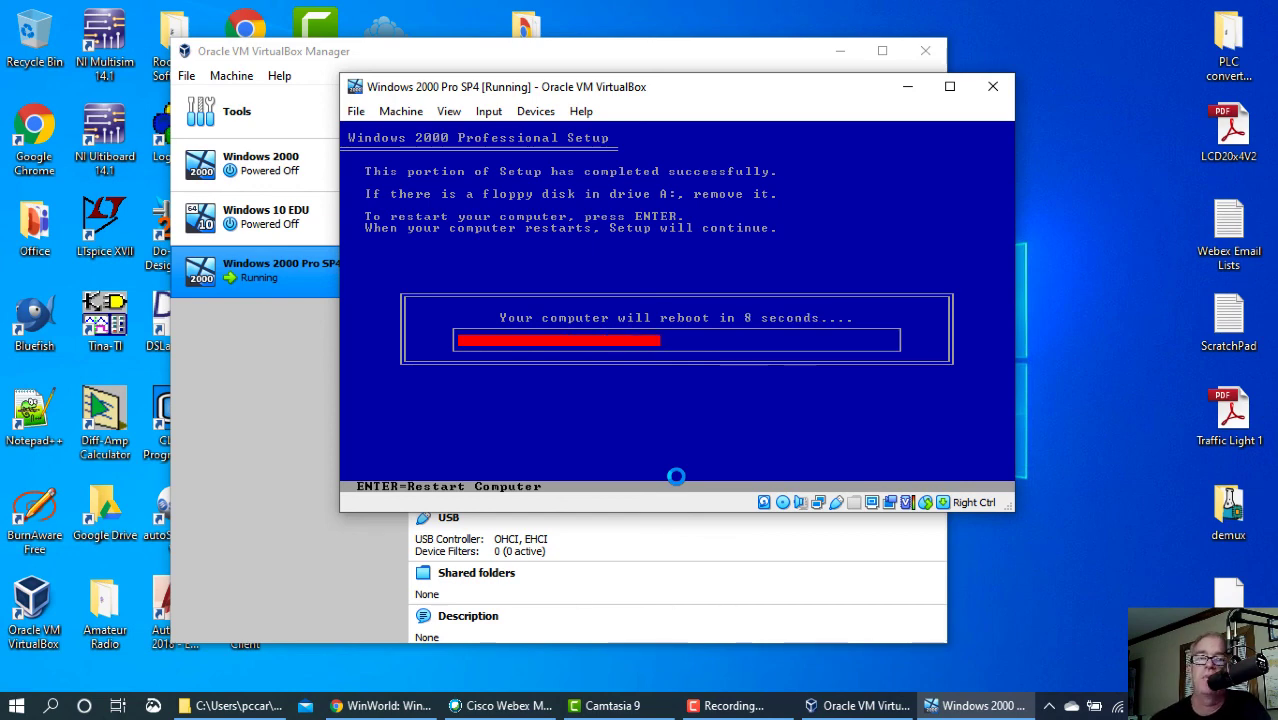
key("Return")
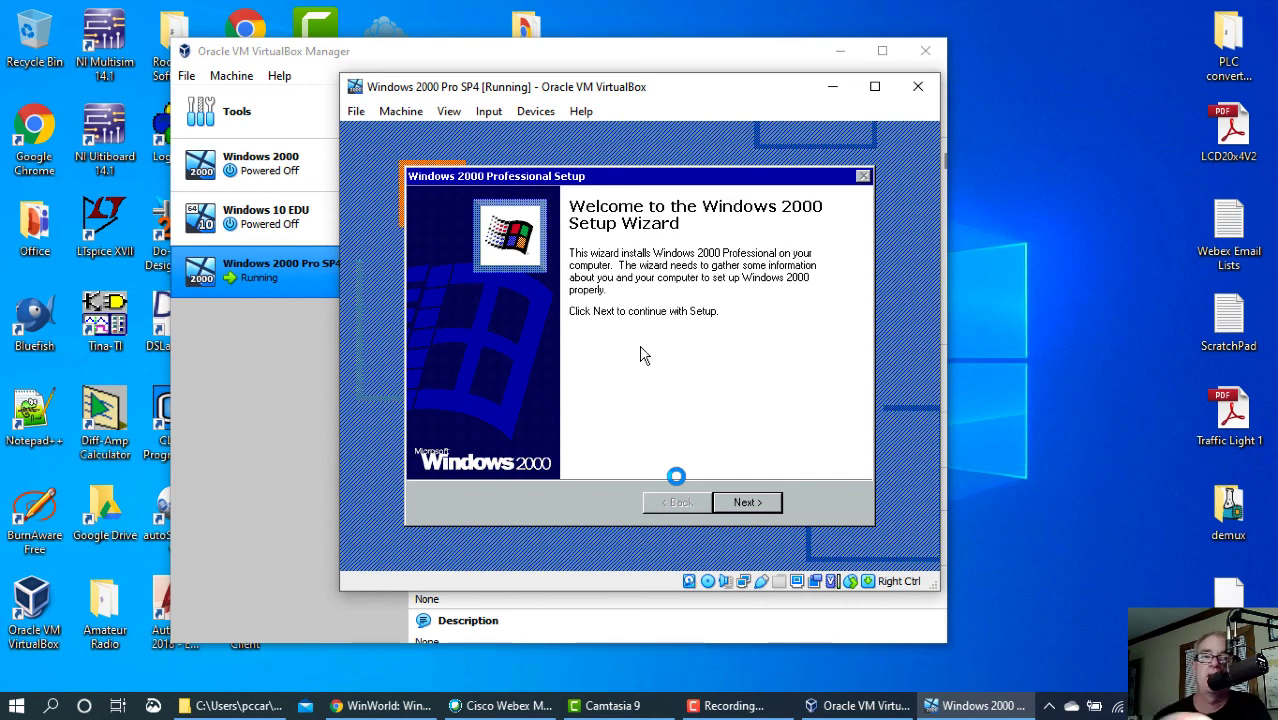
- Keep the default regional settings in the Setup Wizard and personalize the software with name Student and organization PCC
left_click(748, 500)
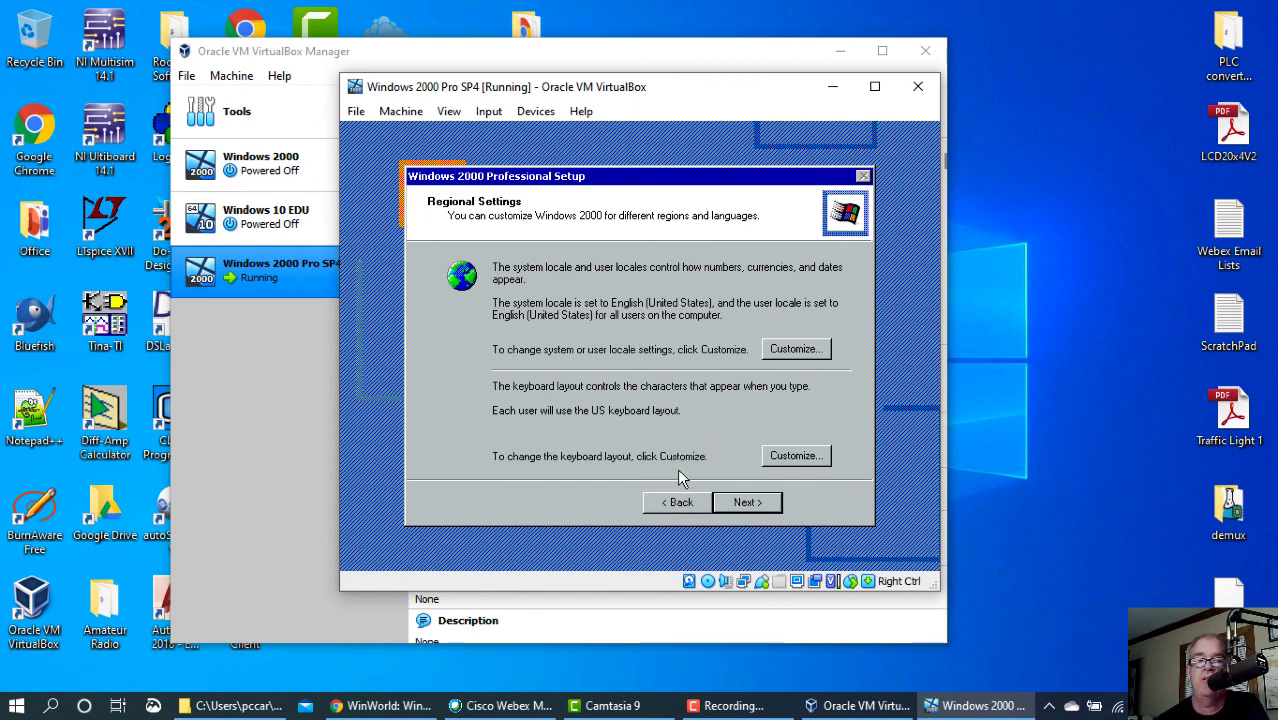
left_click(745, 506)
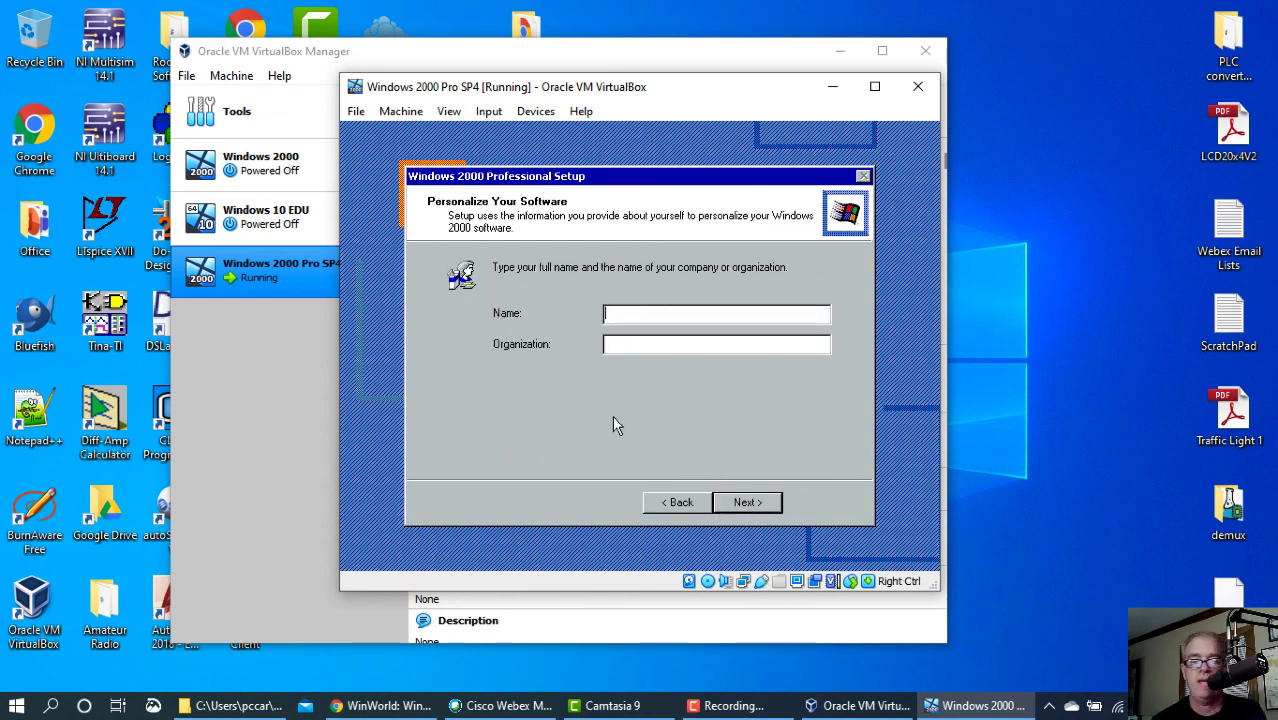
type("Student")
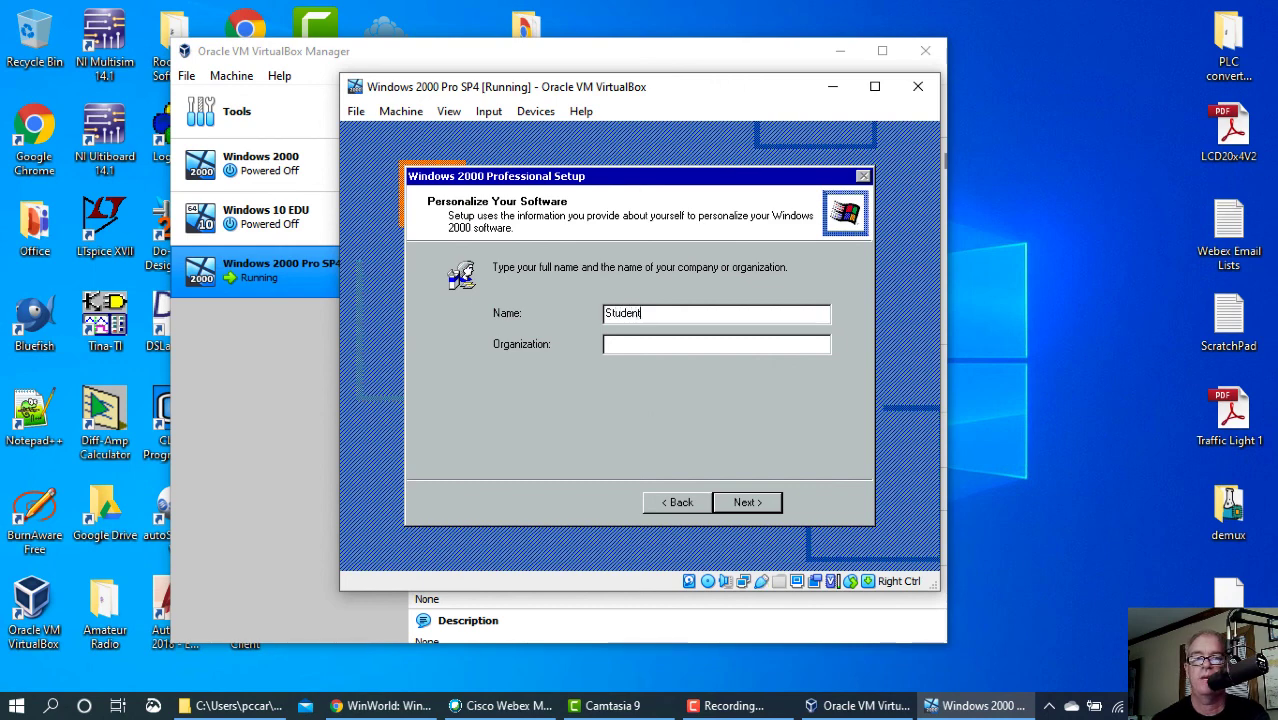
left_click(626, 343)
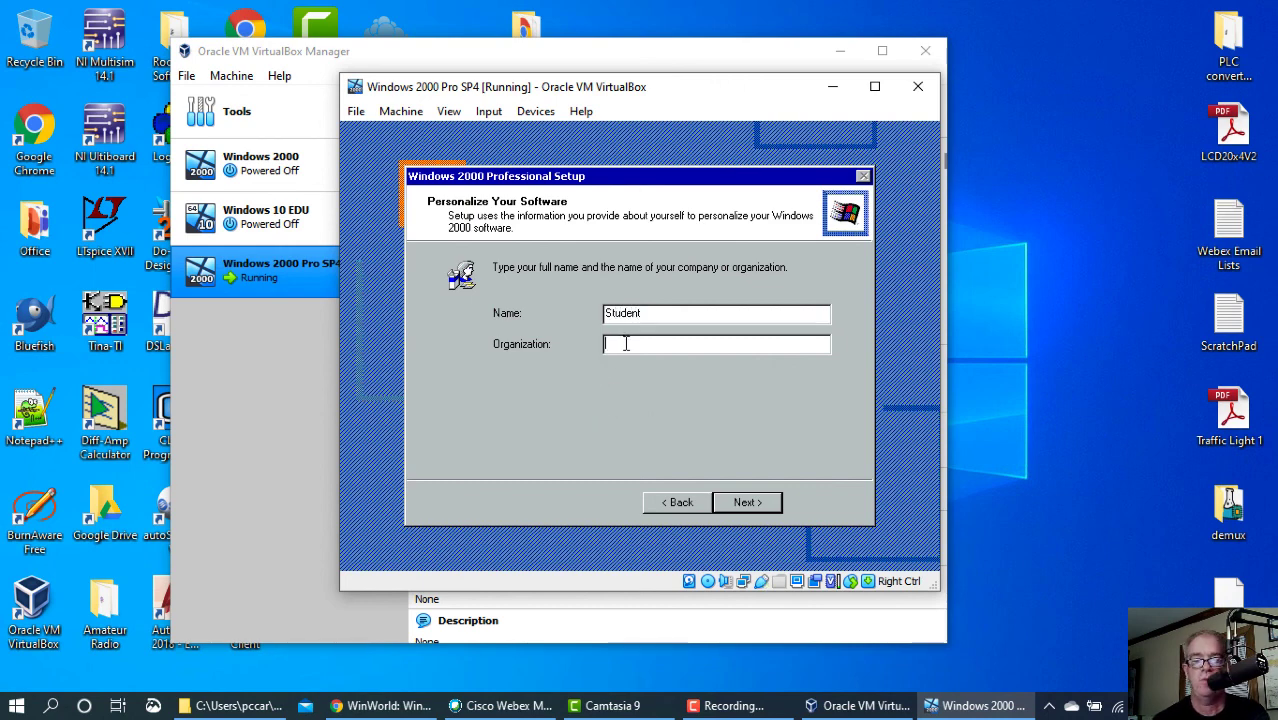
type("PCC")
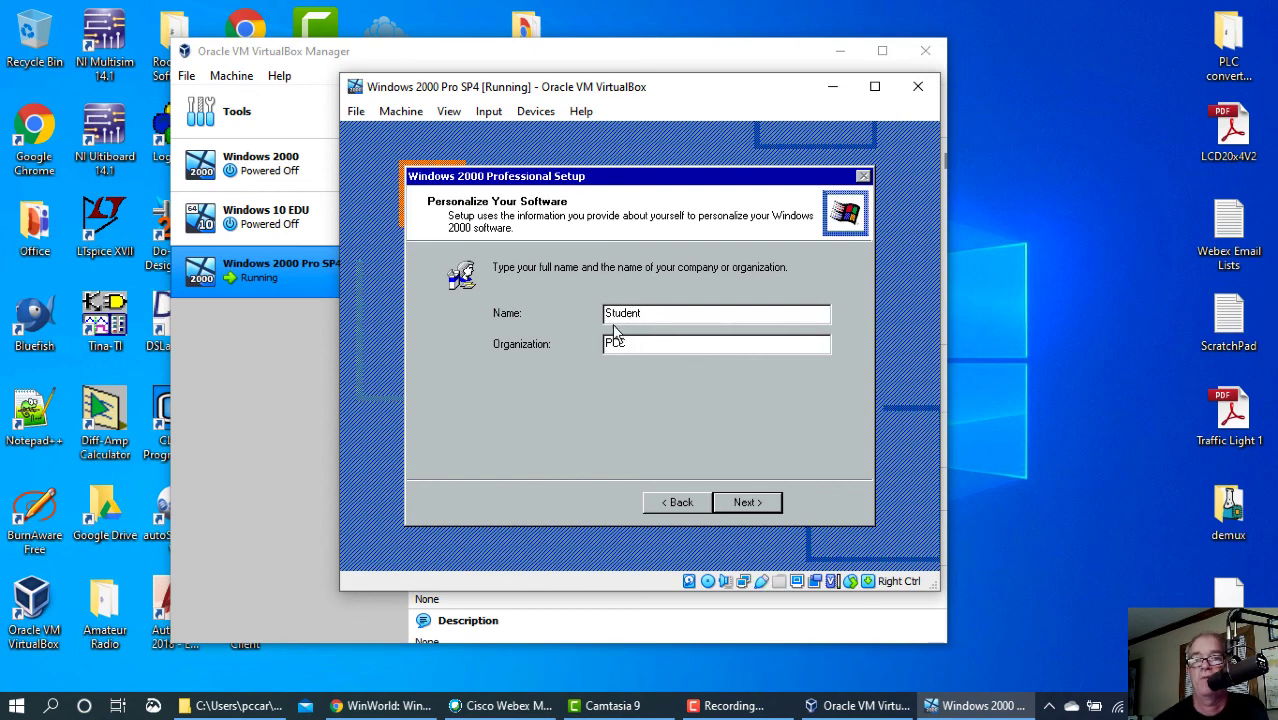
left_click(763, 505)
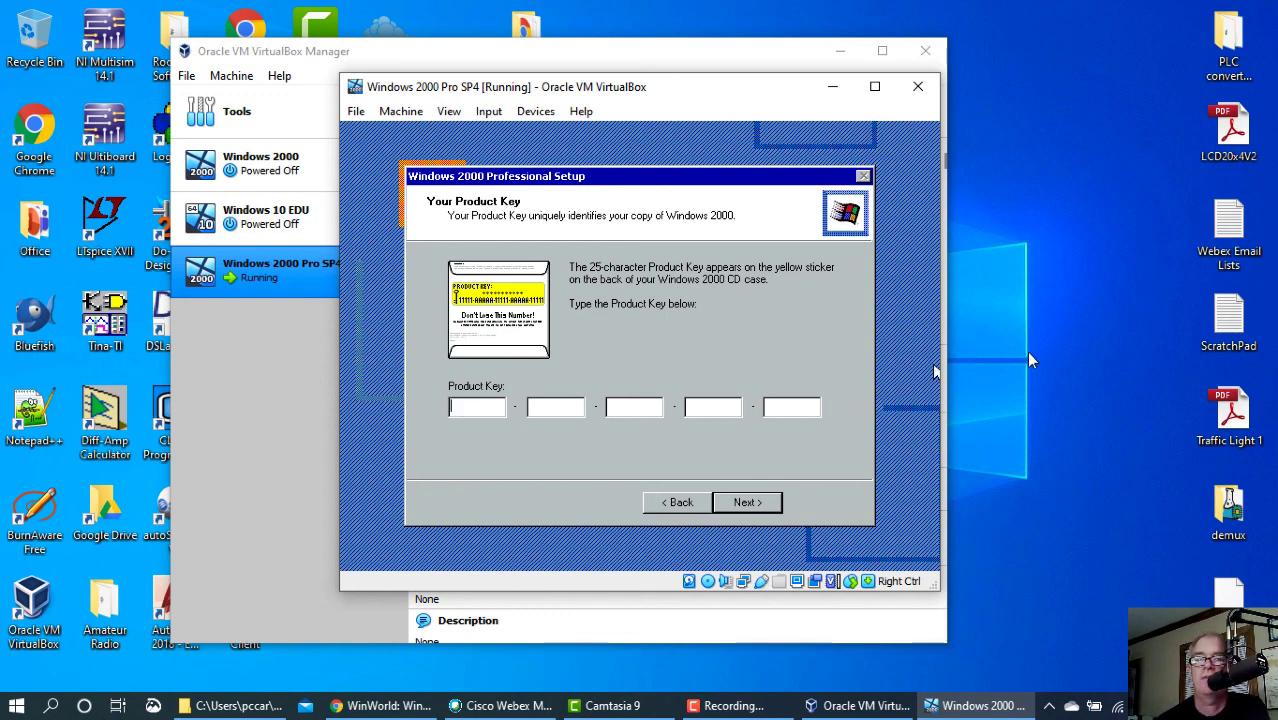
- Open the ScratchPad note beside the virtual machine and enter its Windows 2000 Professional SP4 product key in the Setup Wizard
double_click(1233, 325)
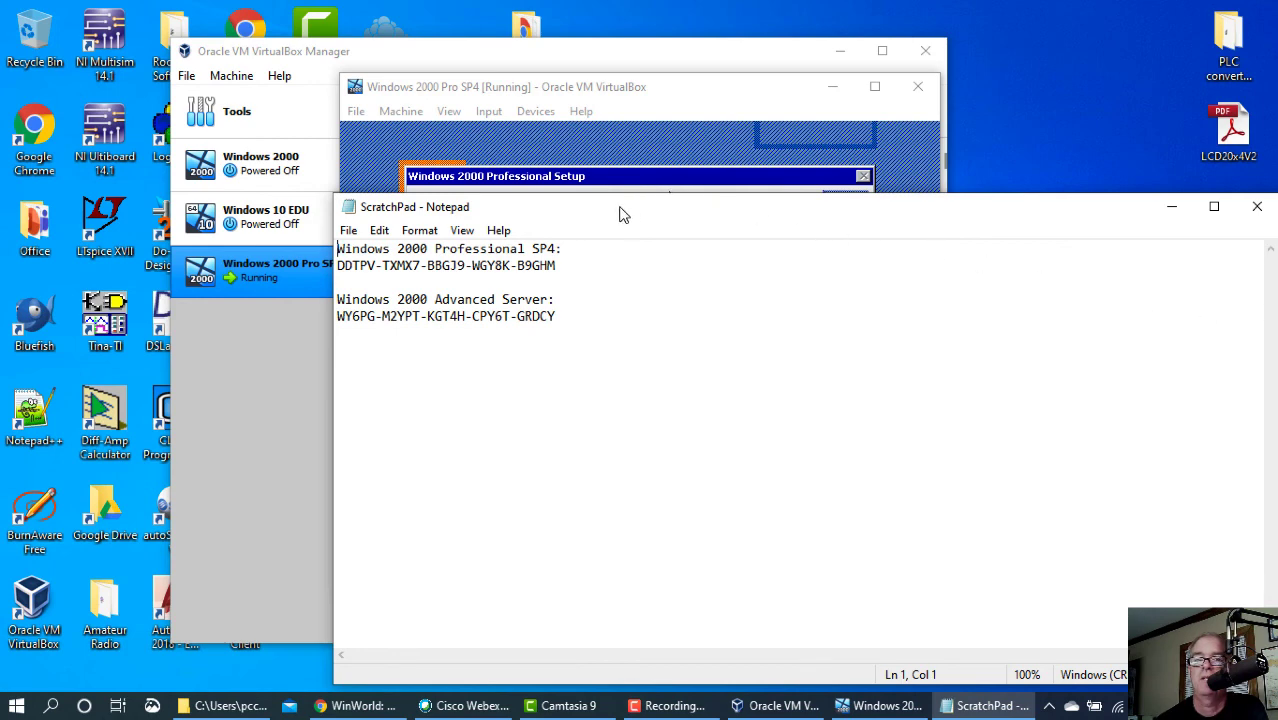
left_click_drag(620, 210, 1250, 226)
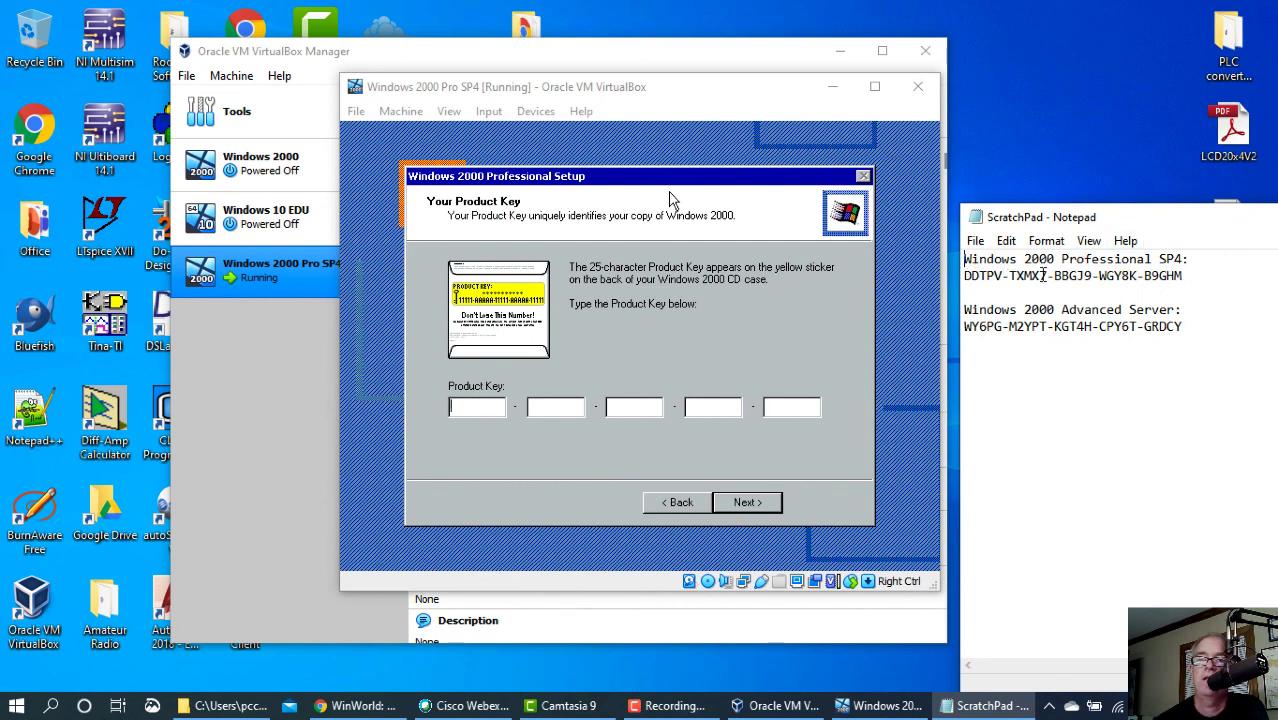
left_click(457, 407)
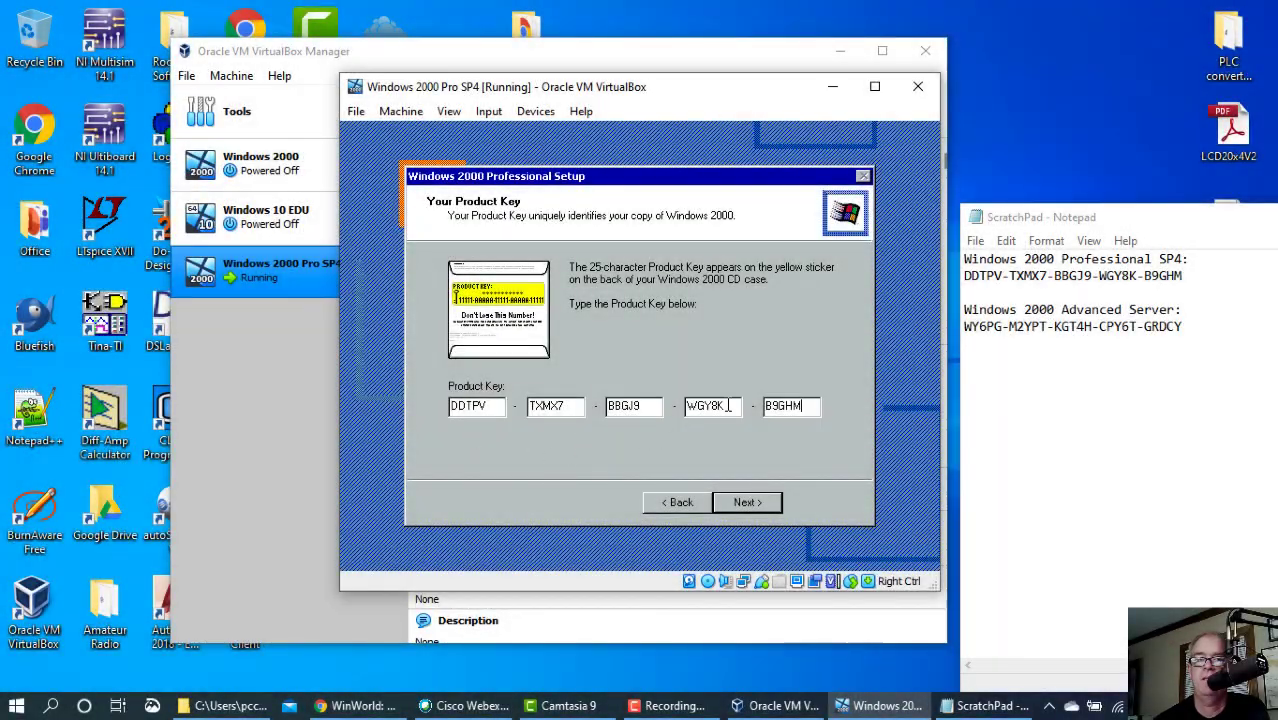
left_click(748, 506)
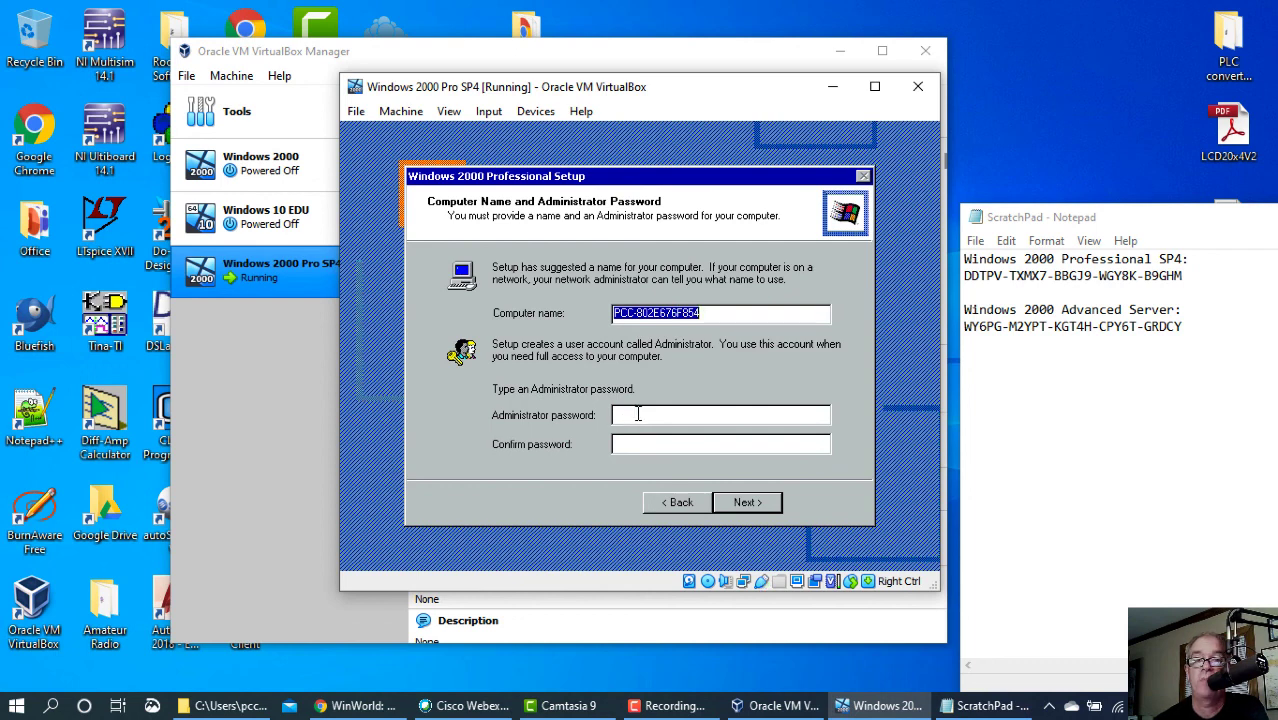
- Enter and confirm the Administrator password for the suggested computer name in the Setup Wizard and continue
left_click(638, 414)
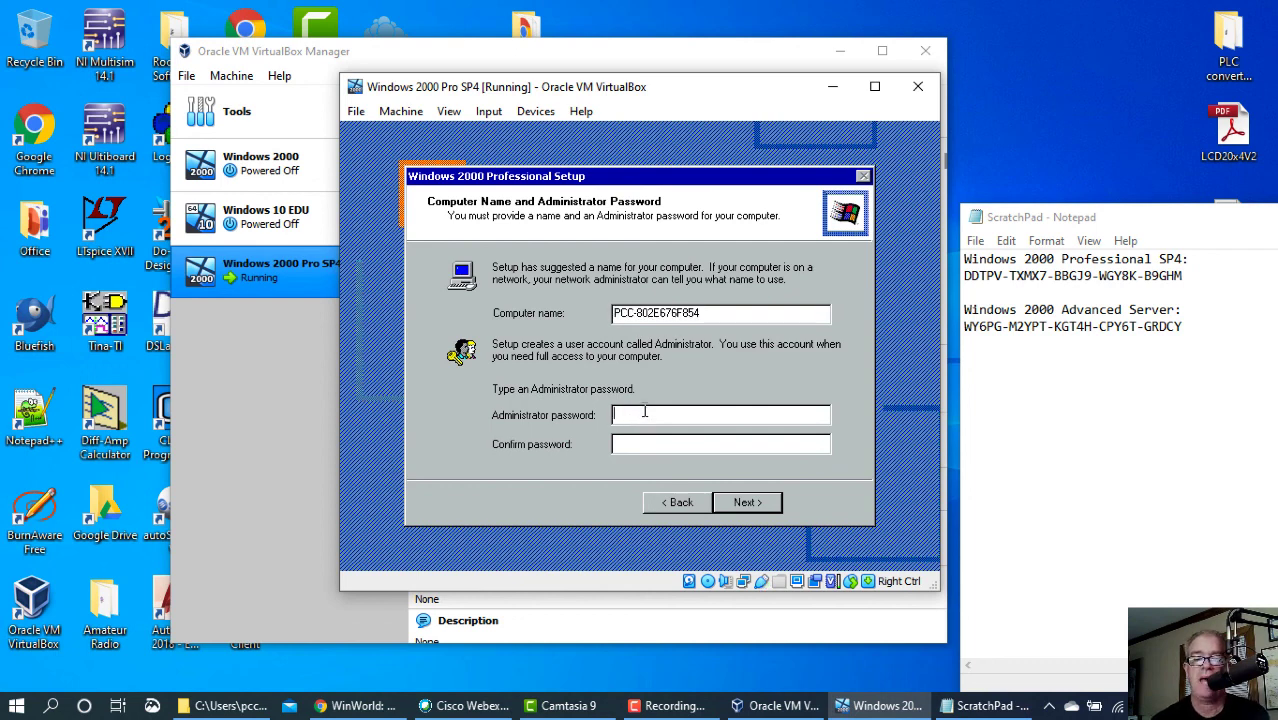
type("****")
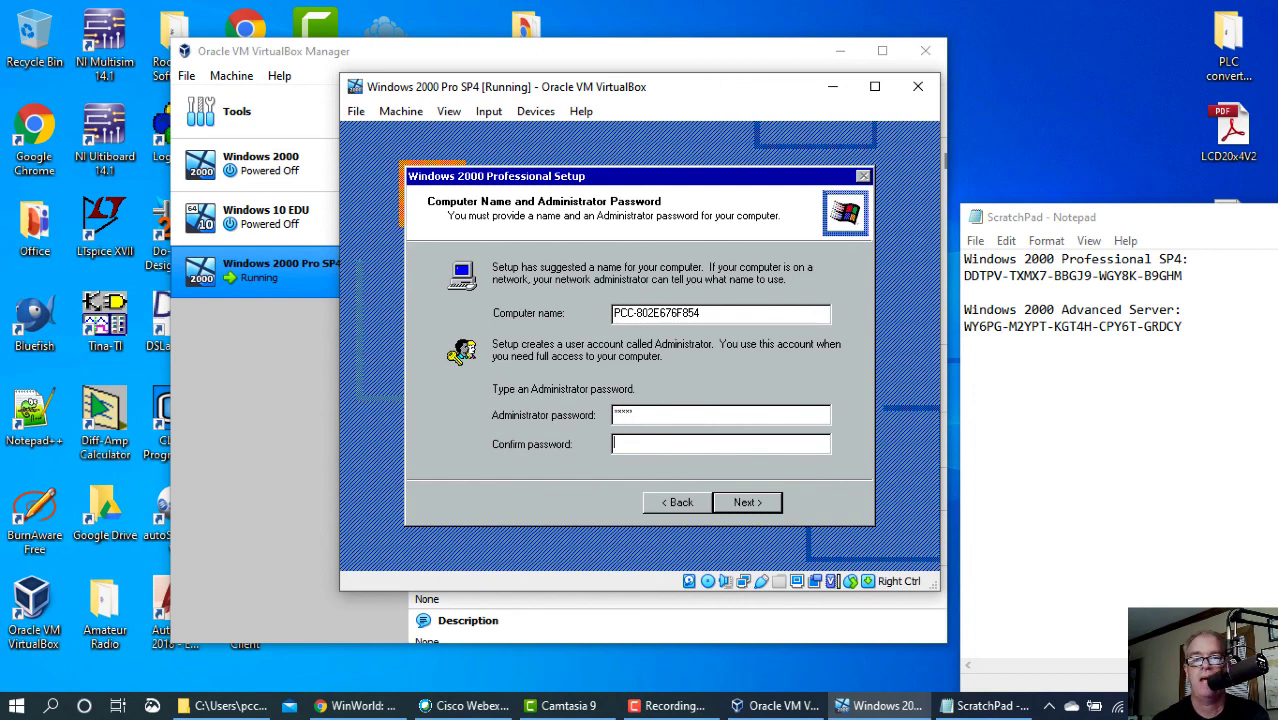
key("Tab")
type("**")
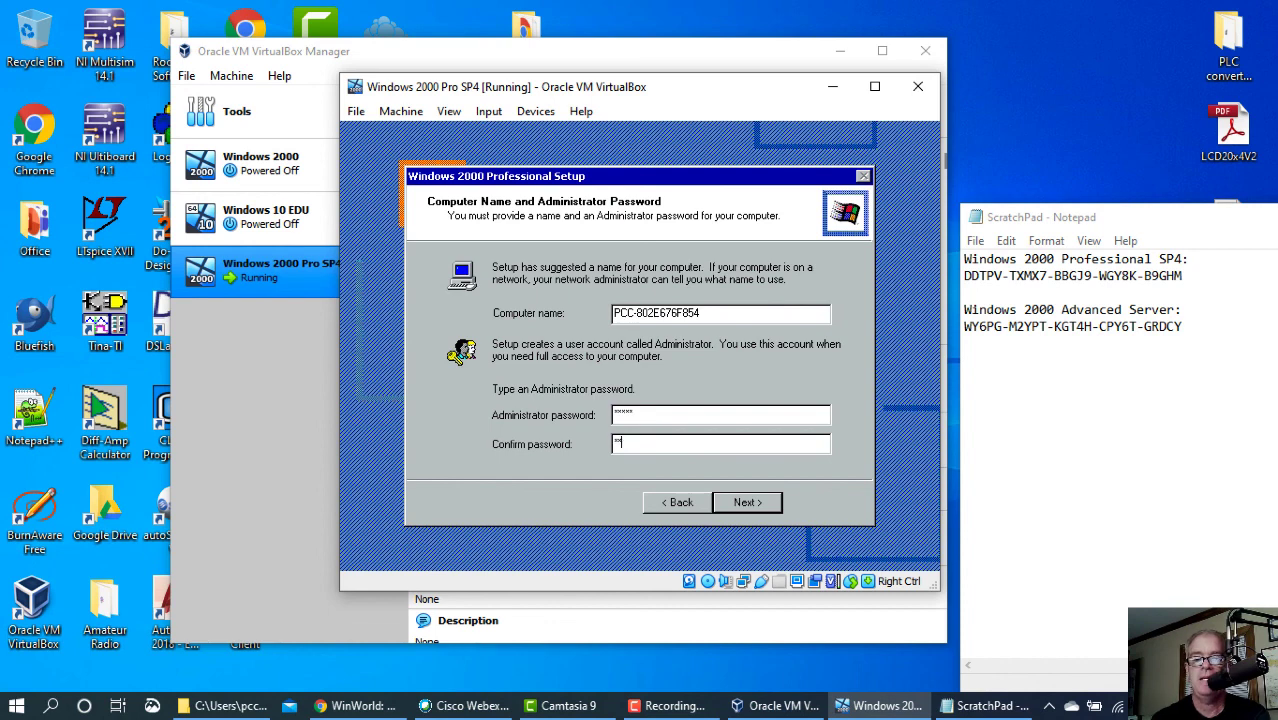
type("***")
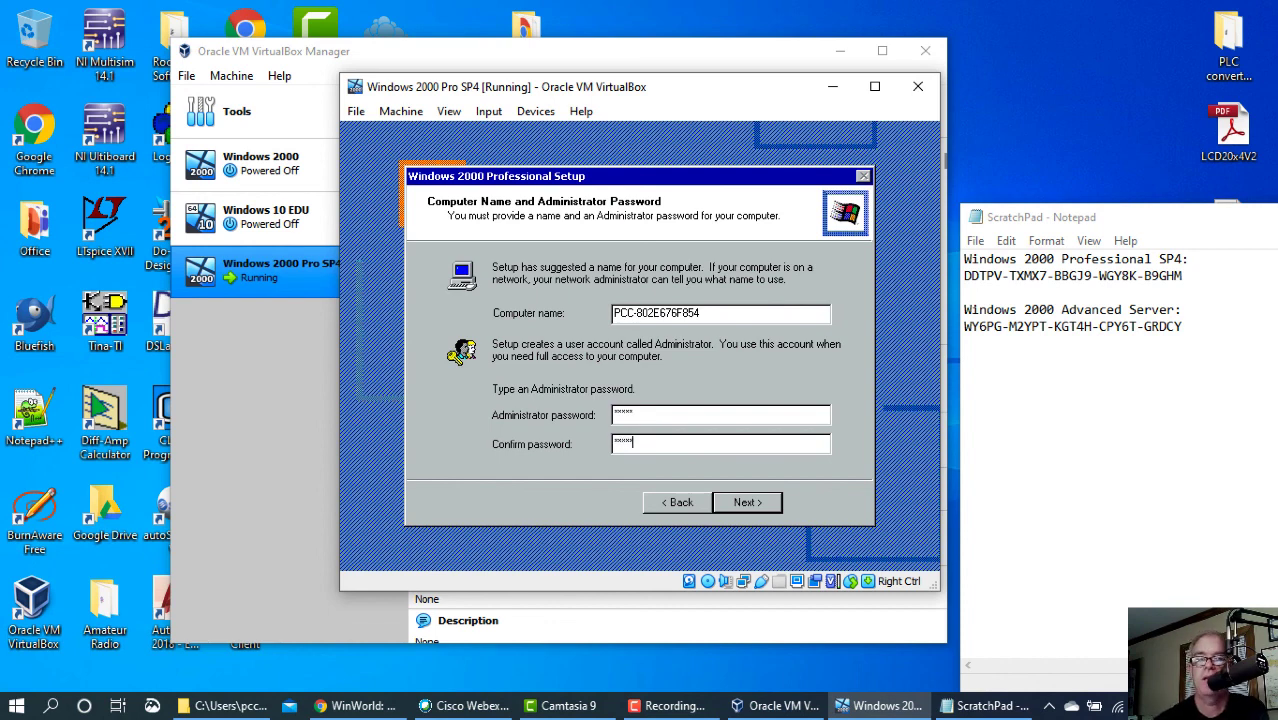
left_click(740, 506)
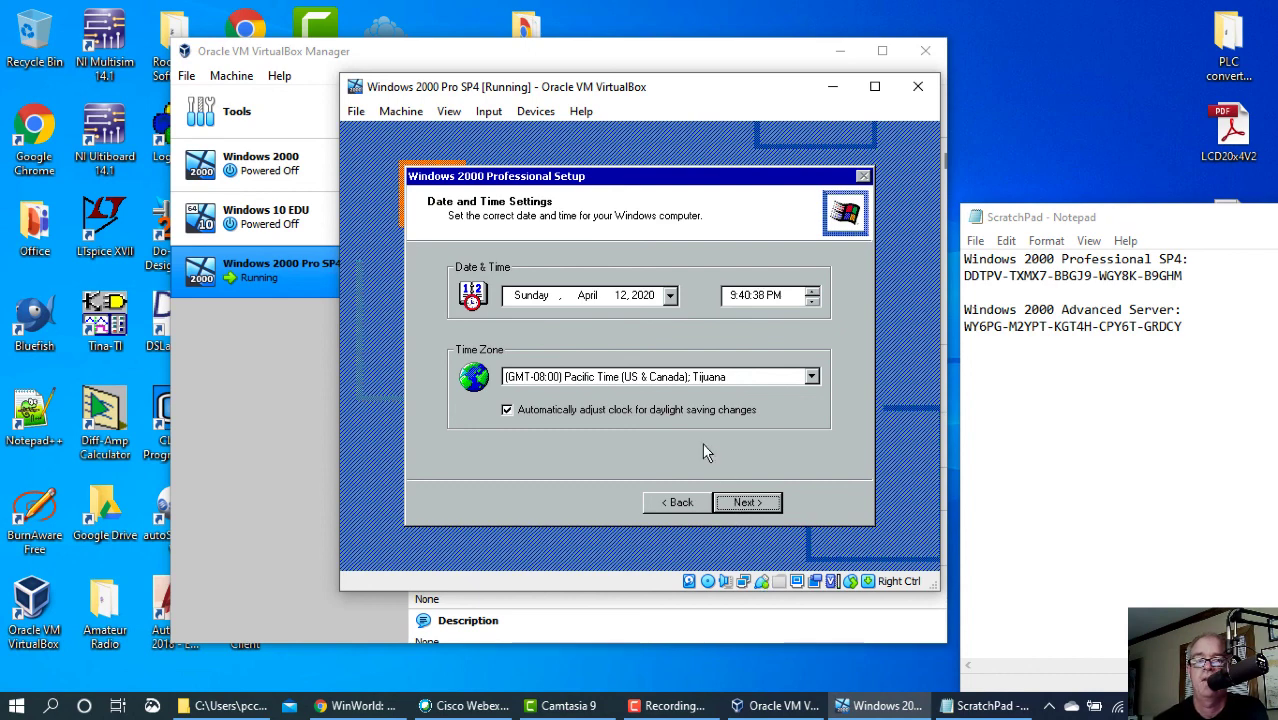
- Set the time zone to Eastern Time (US & Canada) and accept the typical networking settings with the default workgroup WORKGROUP
left_click(811, 376)
left_click(812, 442)
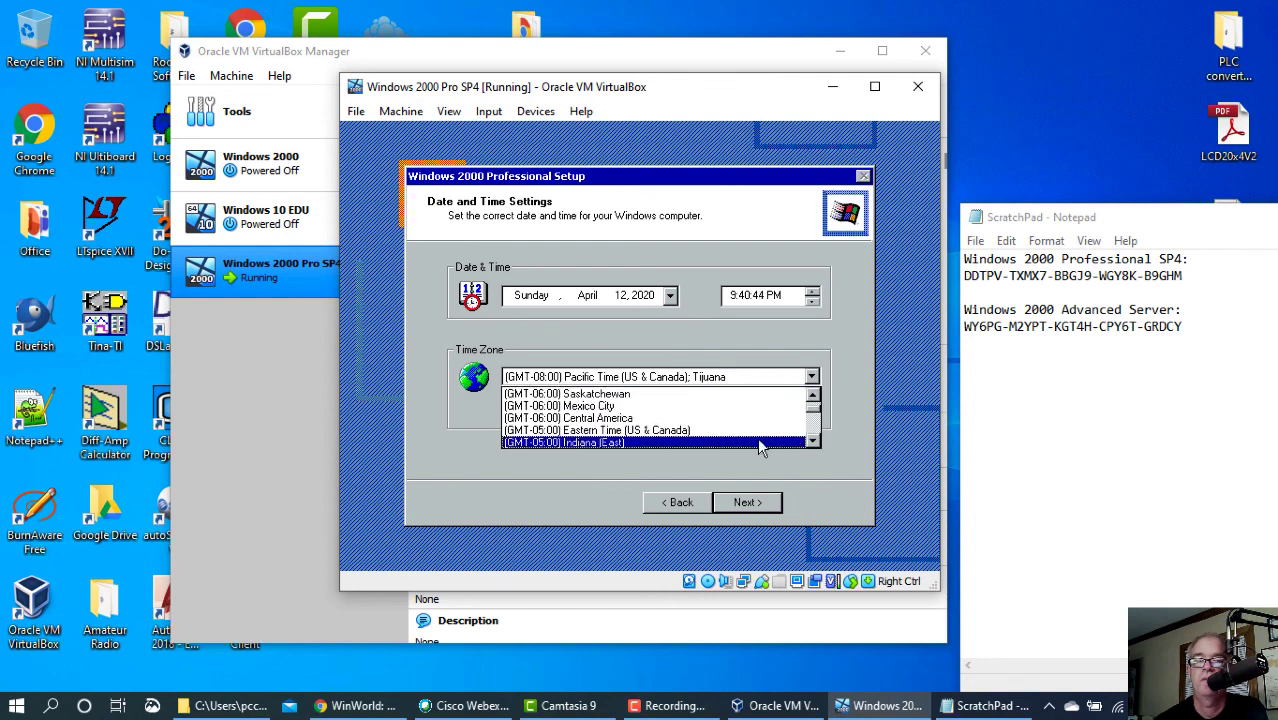
left_click(694, 432)
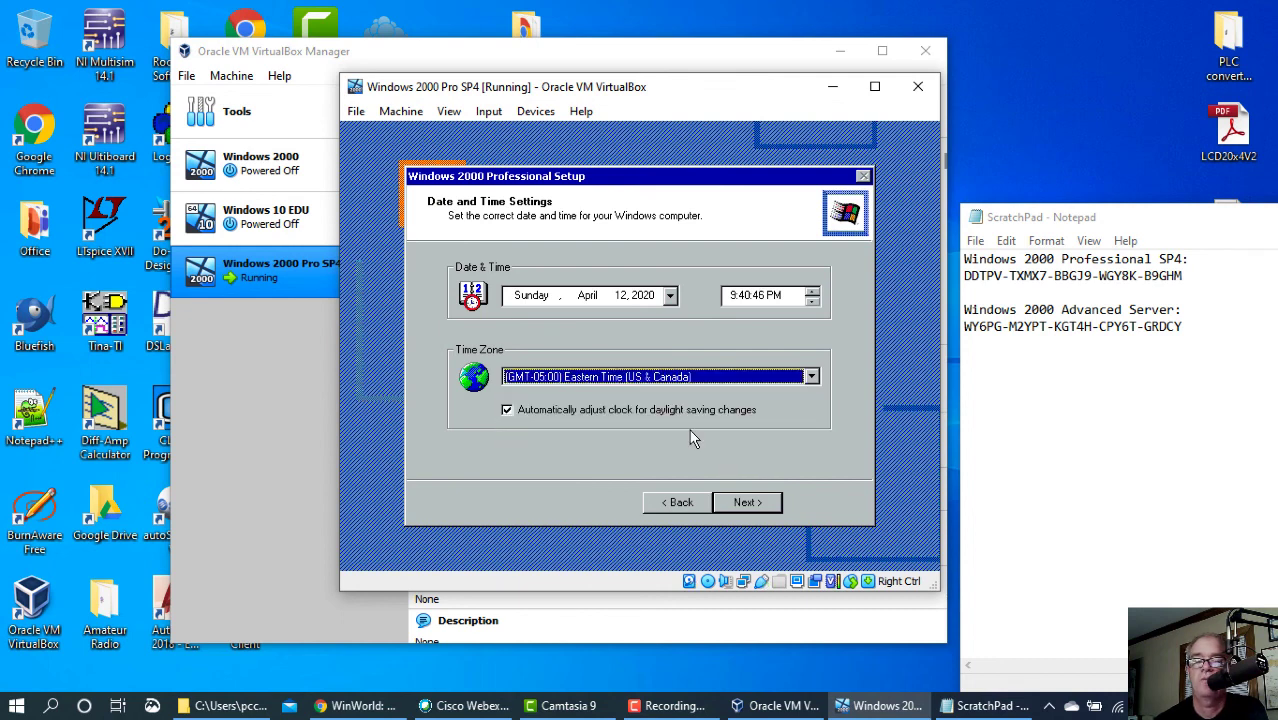
left_click(749, 500)
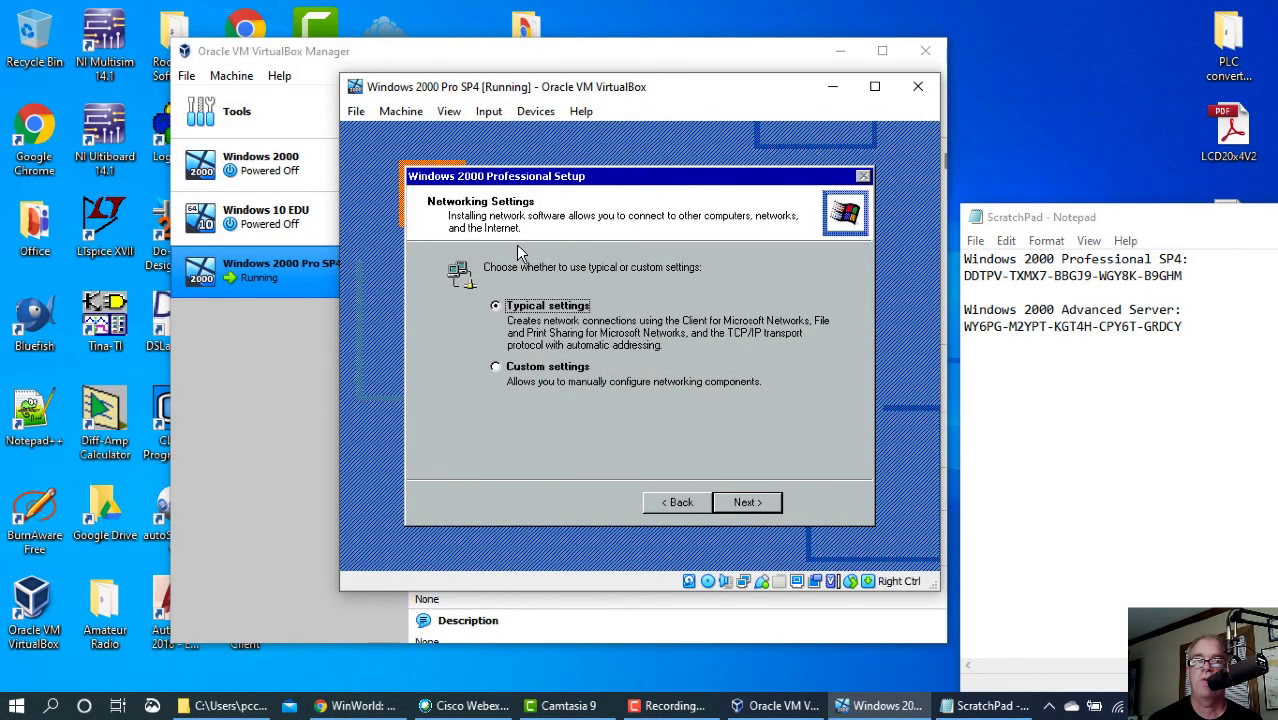
left_click(742, 504)
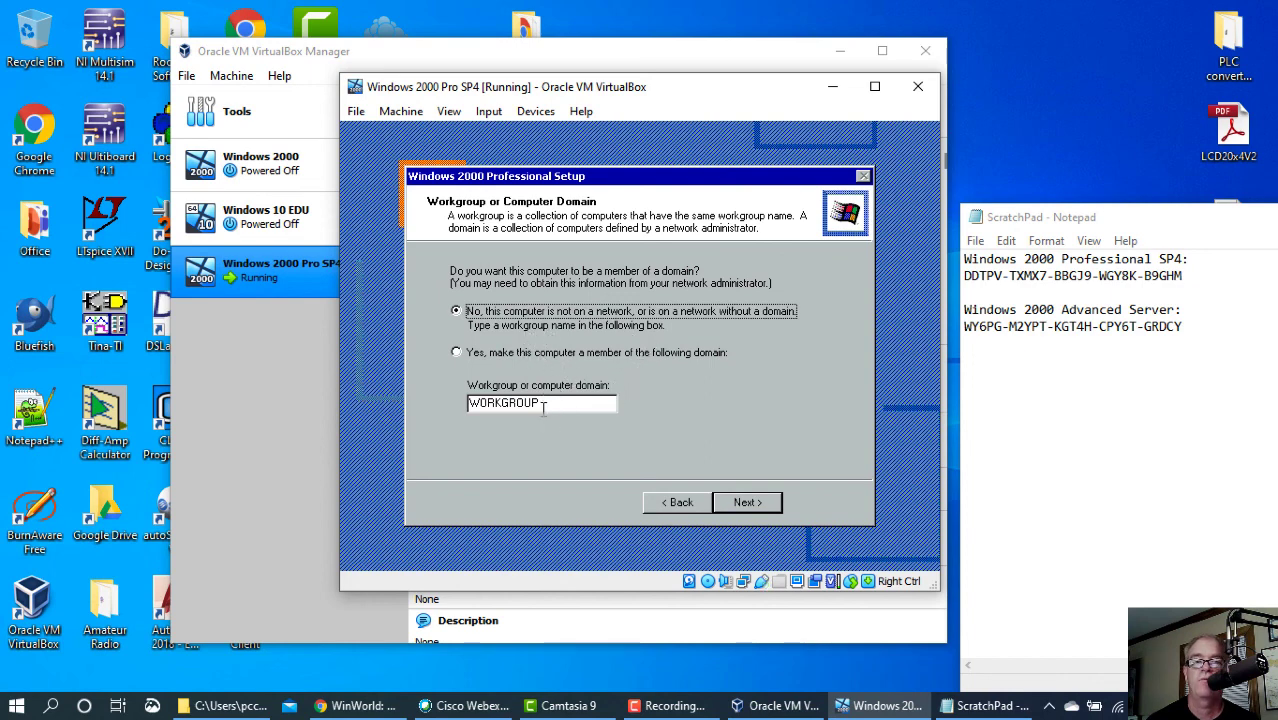
left_click(745, 502)
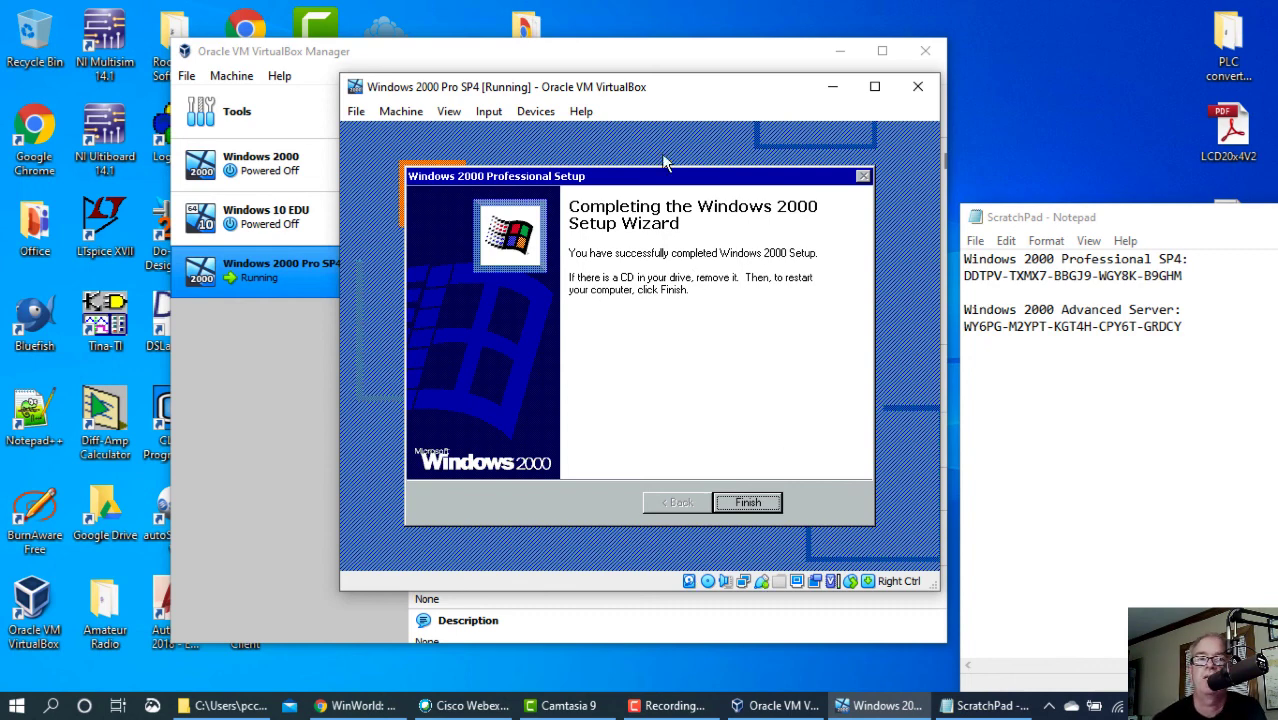
- Remove the EN_WIN2000_PRO_SP4.ISO disk from the machine's virtual optical drive and finish the Setup Wizard to restart Windows 2000
left_click_drag(600, 88, 872, 112)
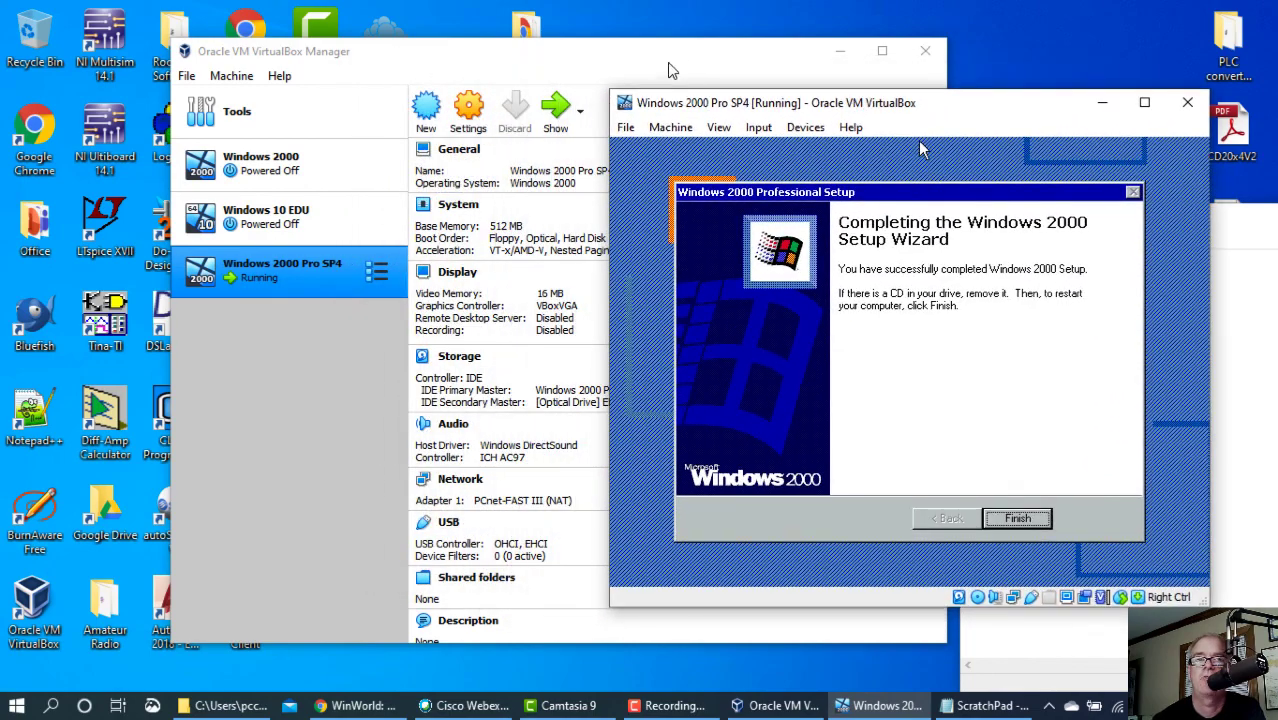
left_click_drag(597, 51, 449, 51)
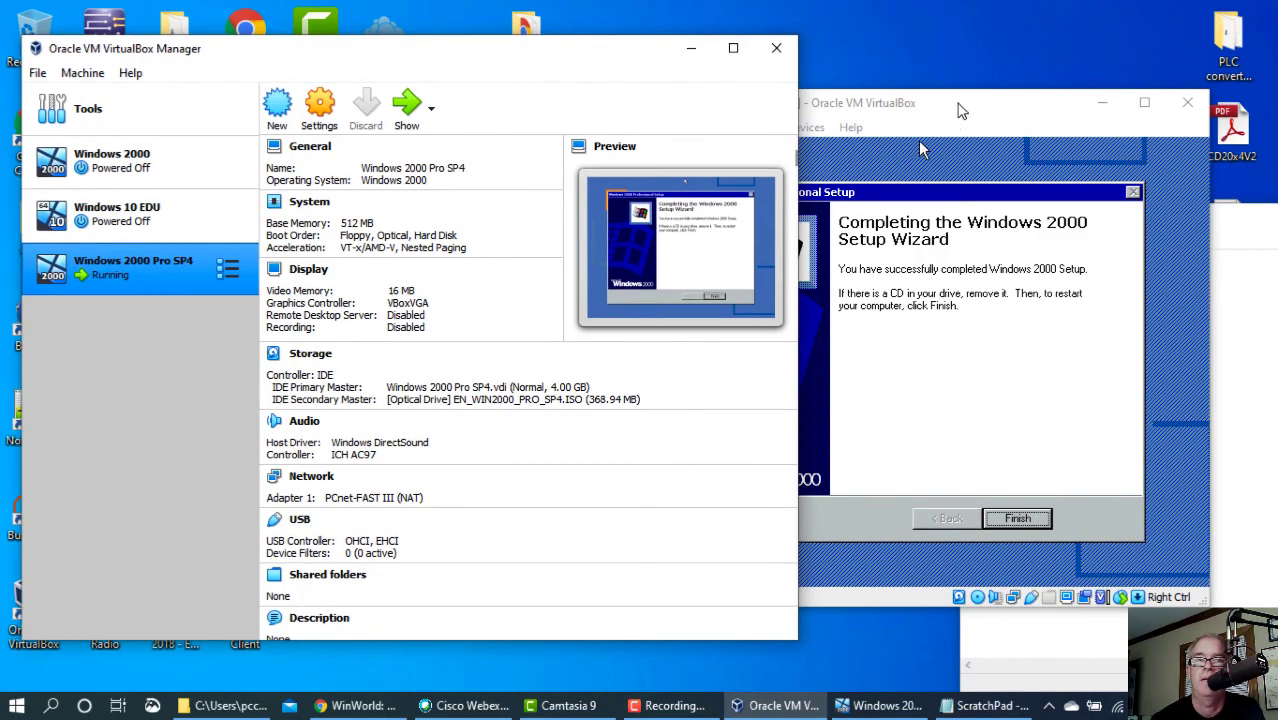
left_click_drag(960, 110, 845, 120)
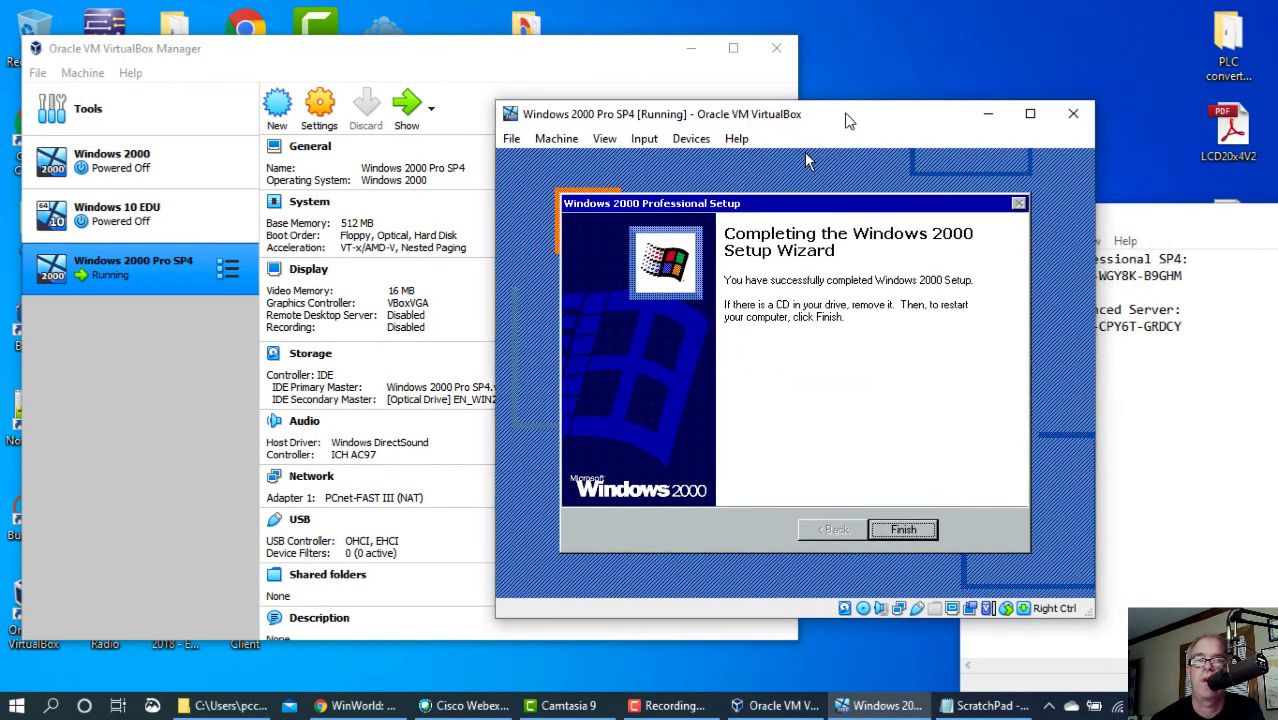
left_click(690, 142)
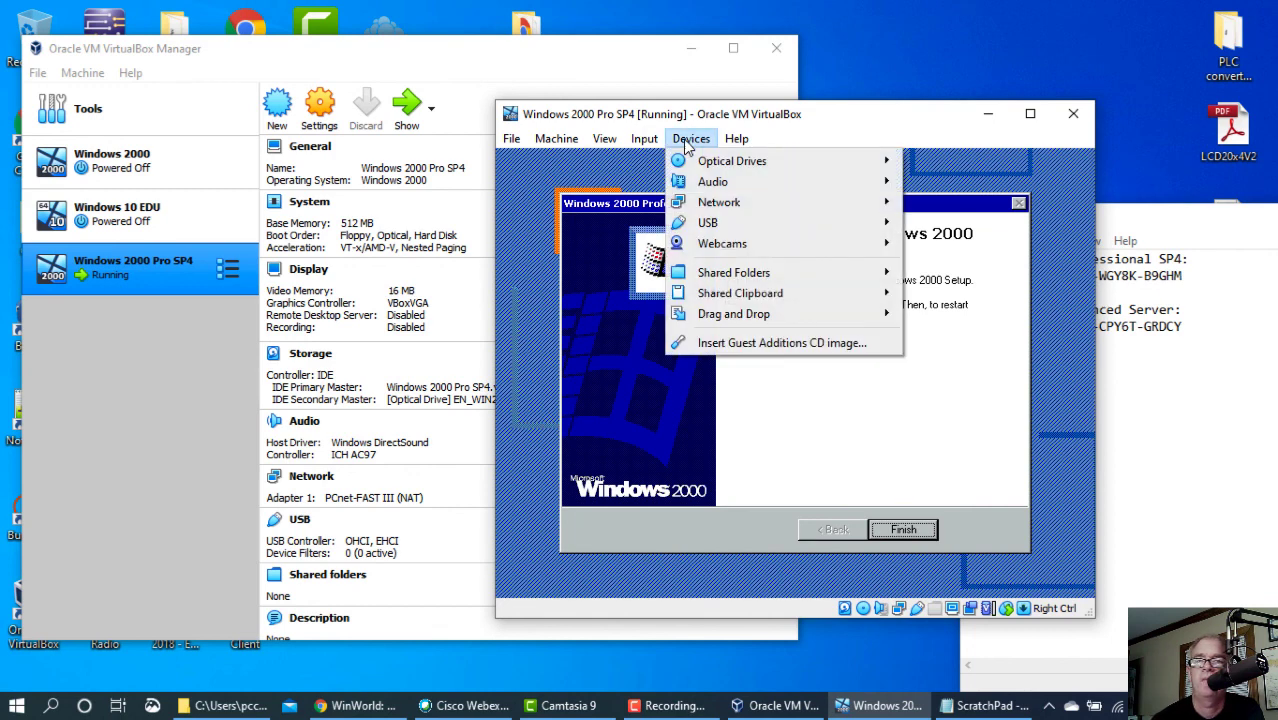
left_click(685, 142)
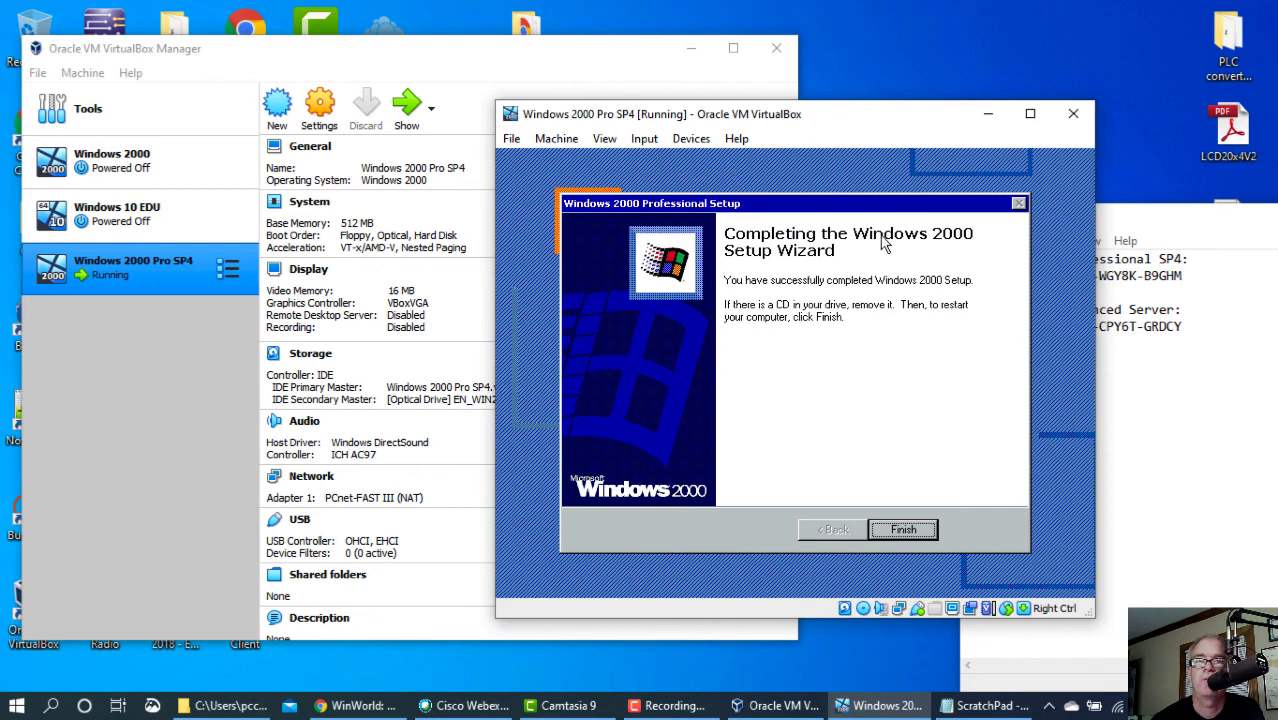
left_click(687, 138)
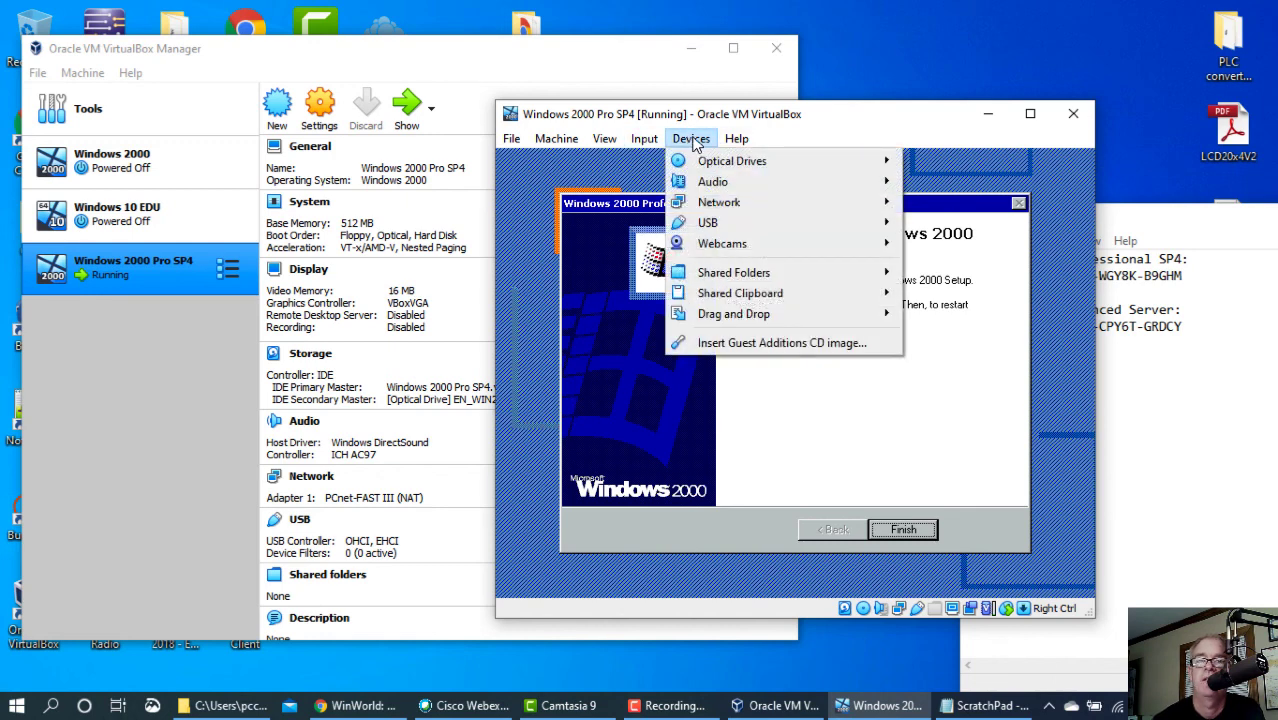
mouse_move(723, 164)
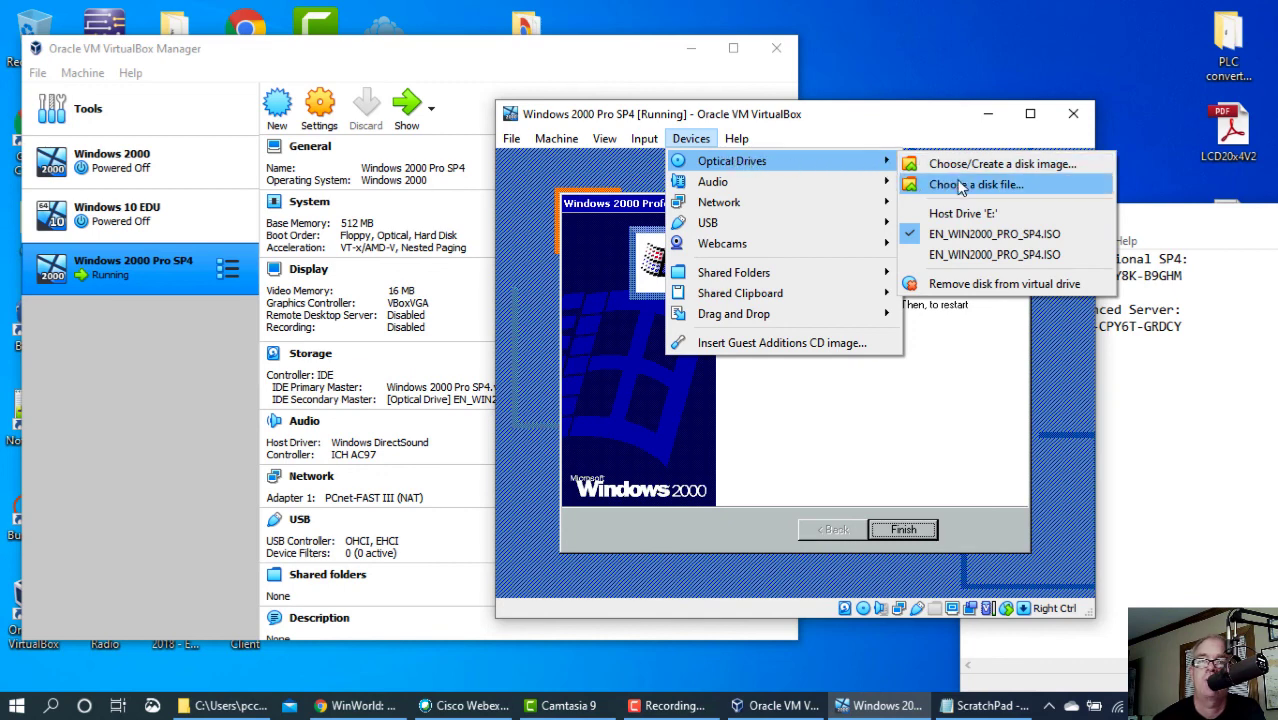
left_click(988, 289)
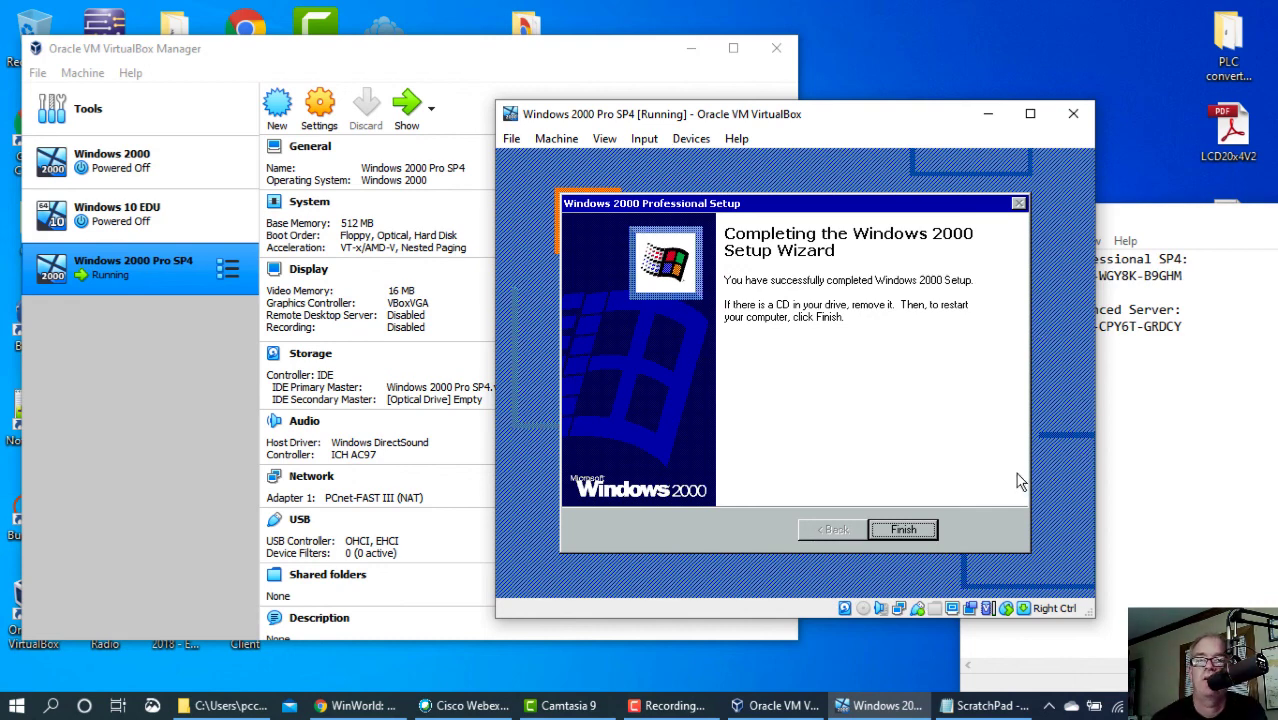
left_click(903, 530)
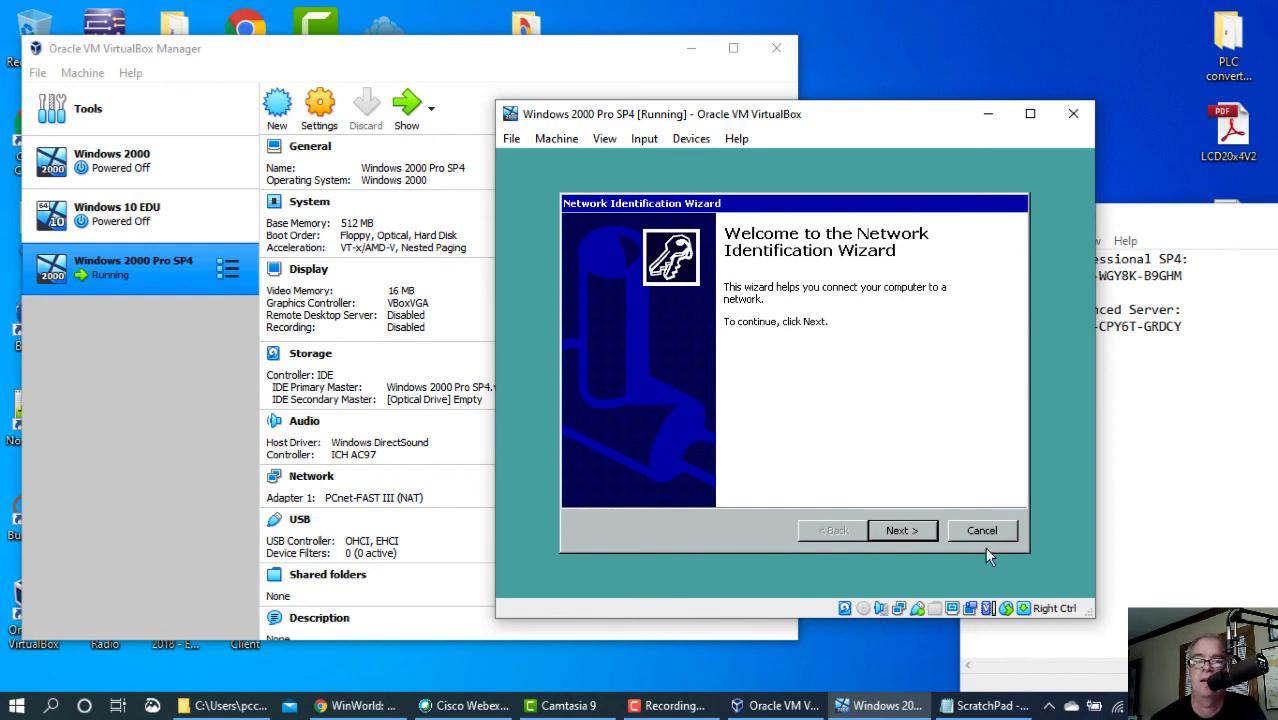
- Complete the Network Identification Wizard with Windows always assuming the Student user is logged on, entering and confirming that account's password
left_click(907, 530)
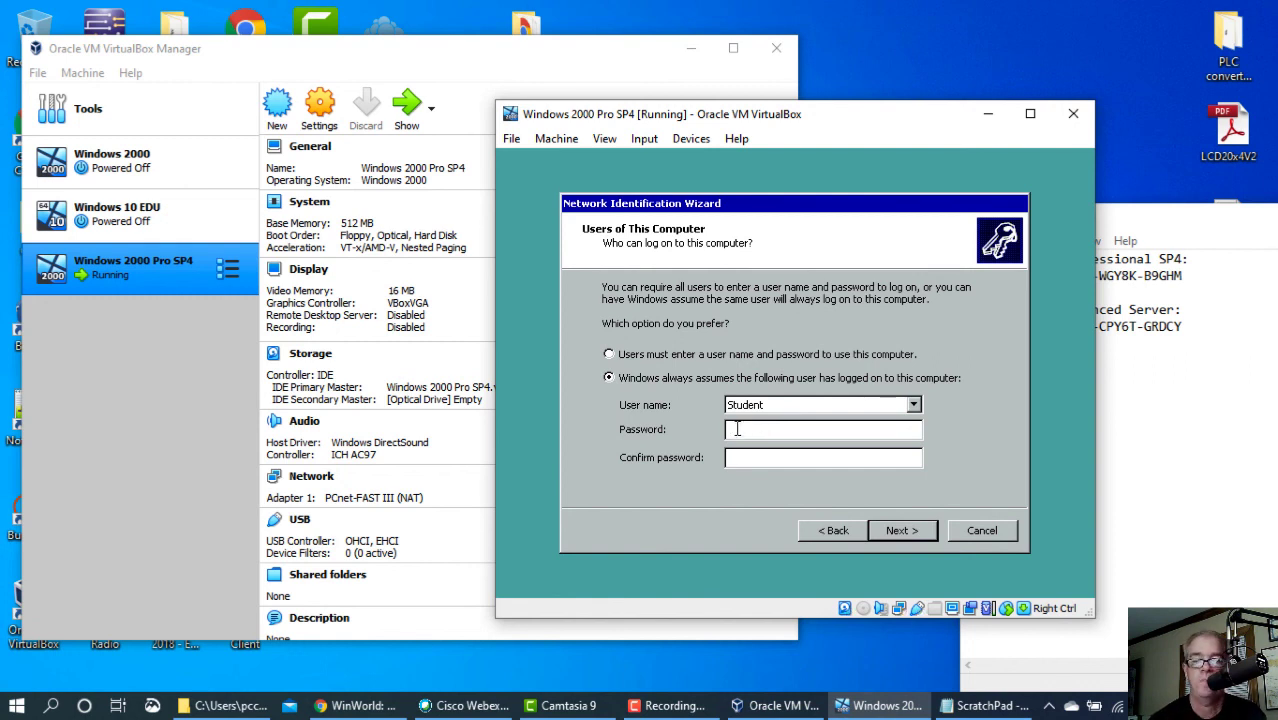
type("****")
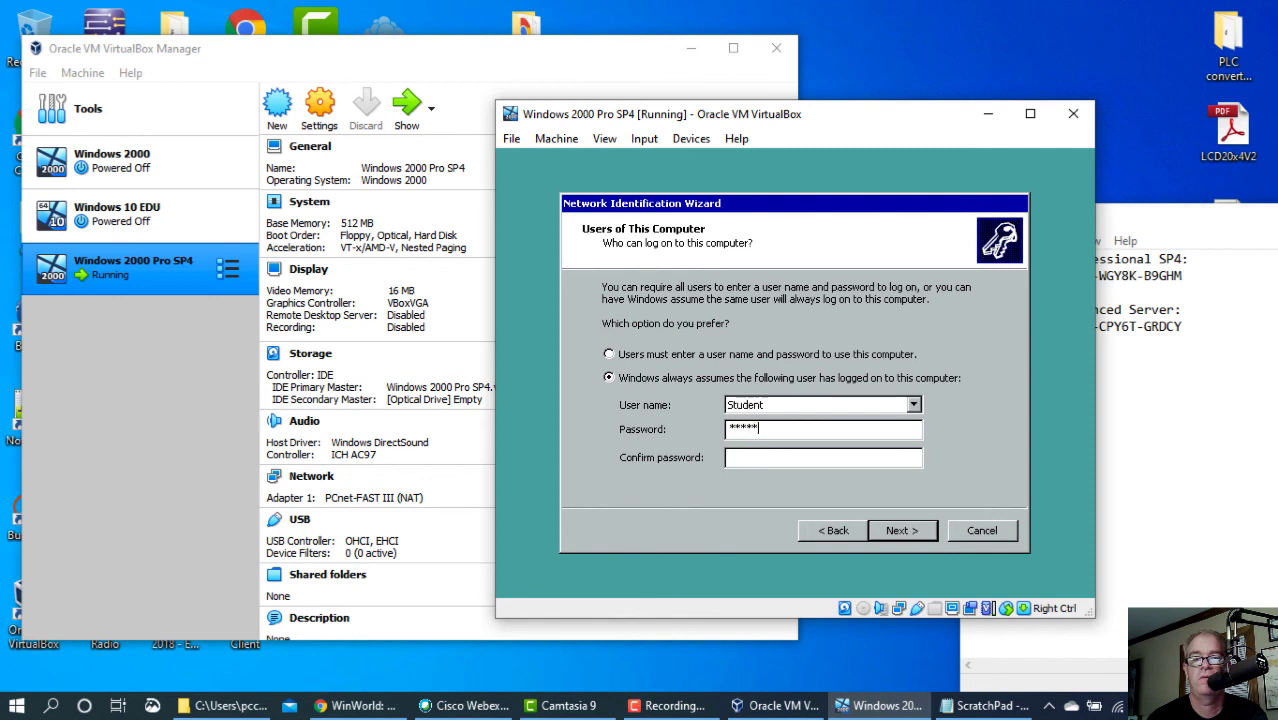
type("**")
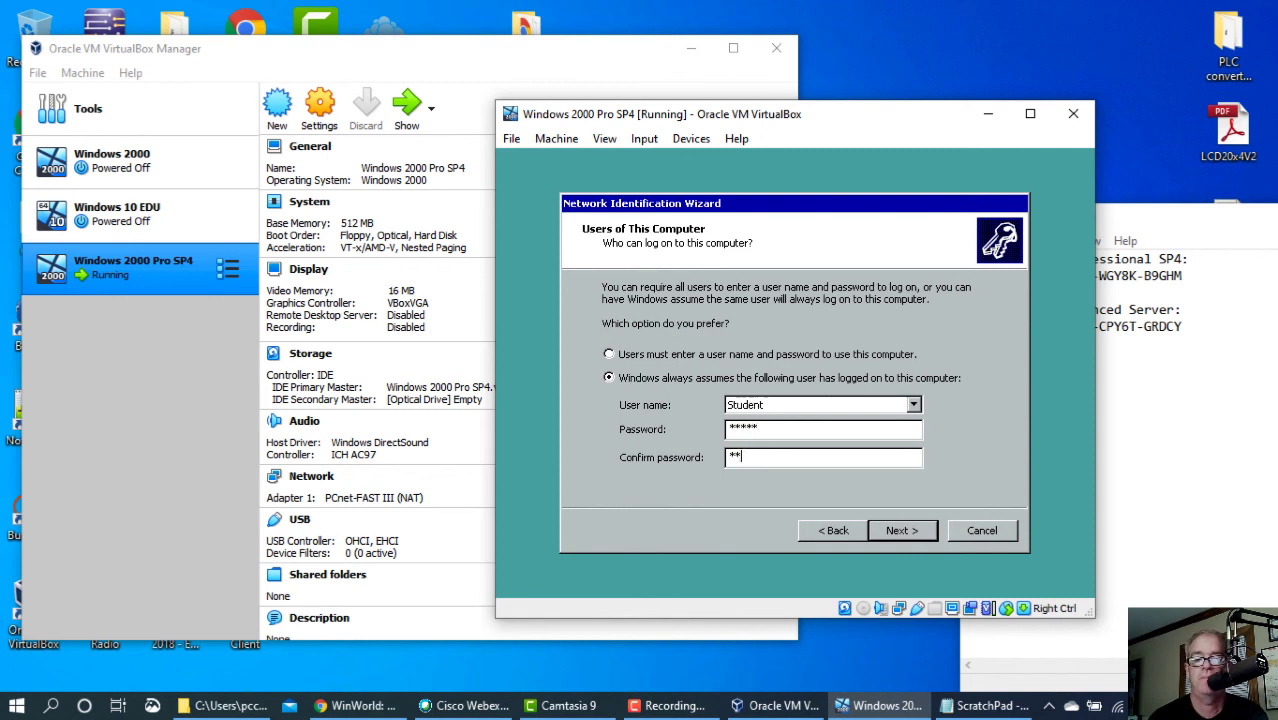
type("***")
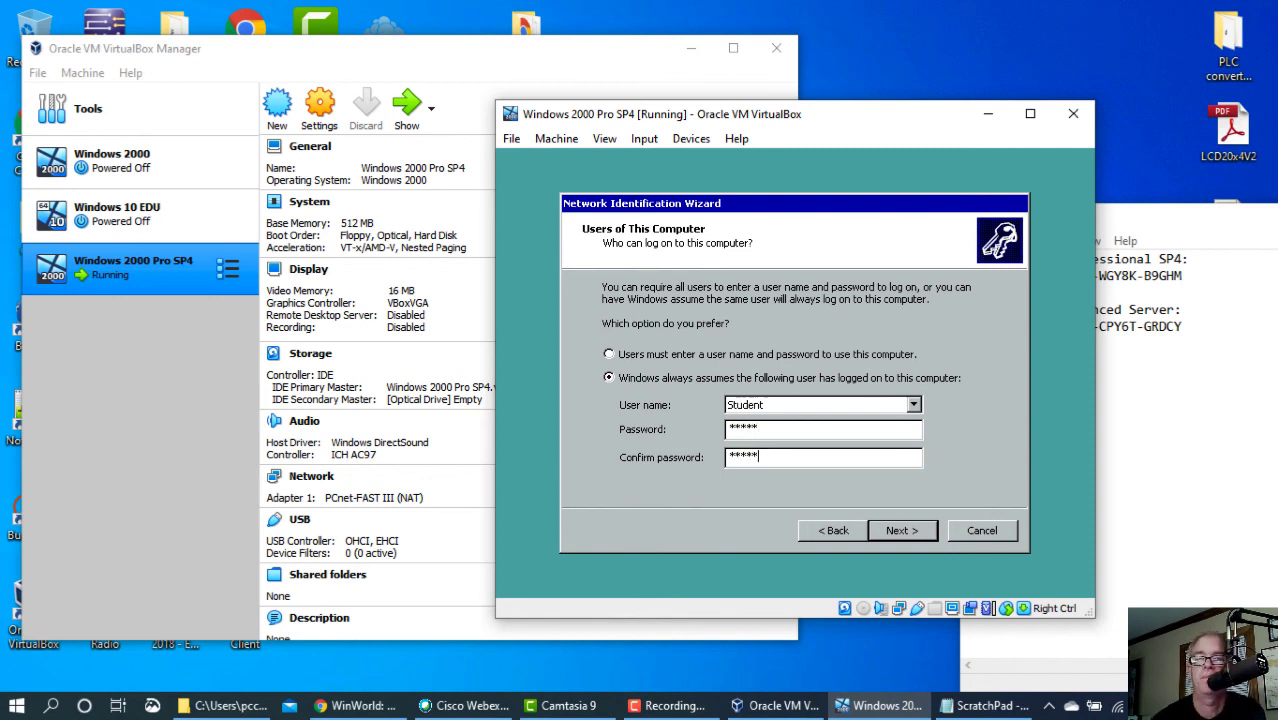
left_click(898, 532)
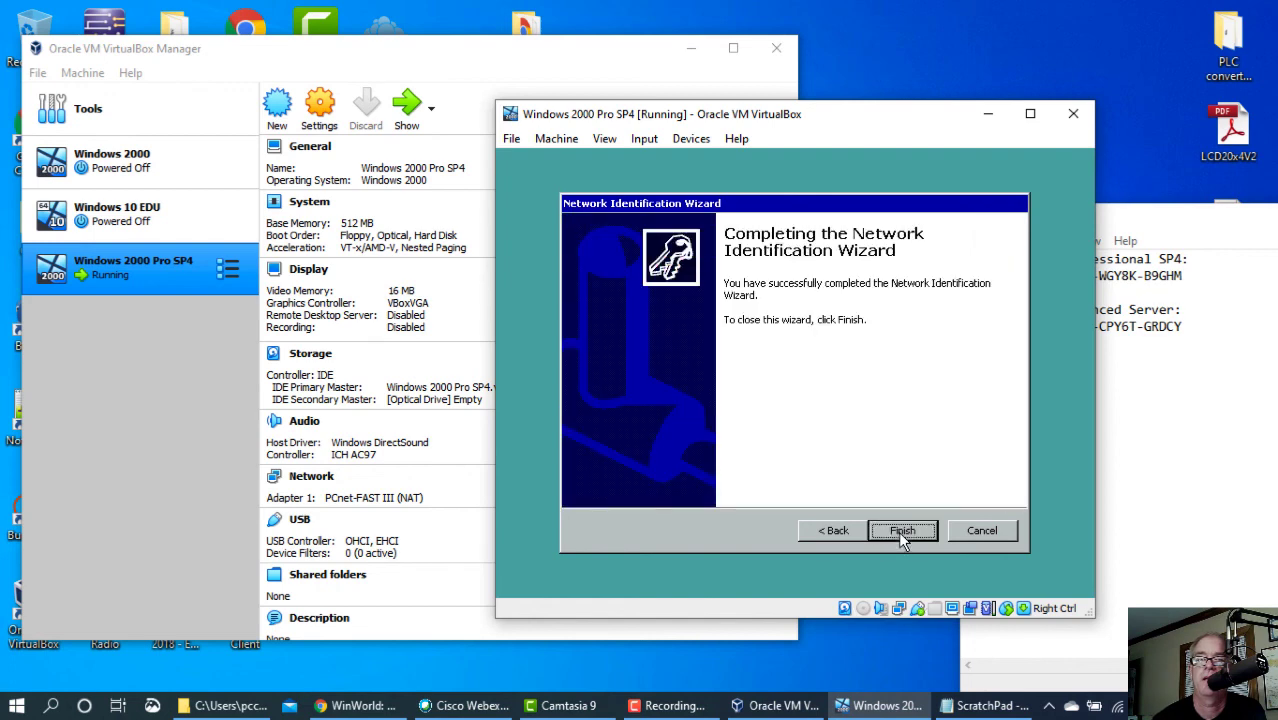
left_click(898, 530)
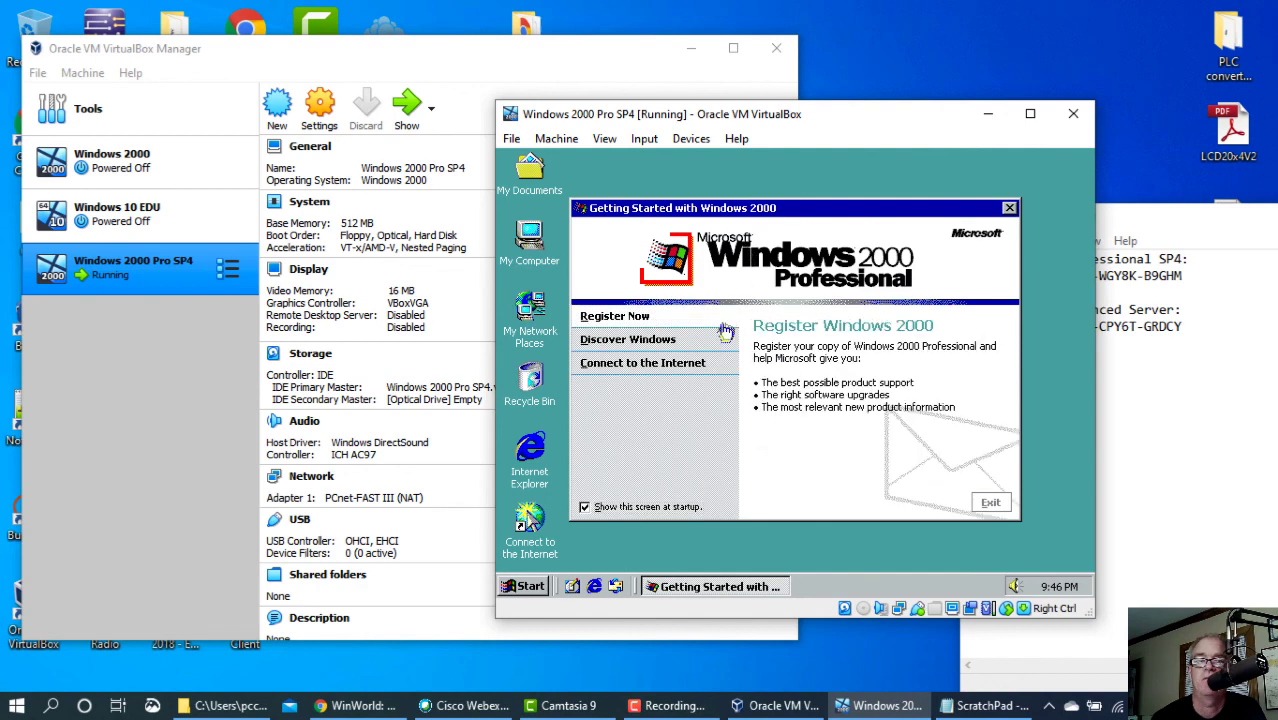
- Turn off showing the Getting Started with Windows 2000 screen at startup, exit it and dismiss the Start button tip
left_click(585, 508)
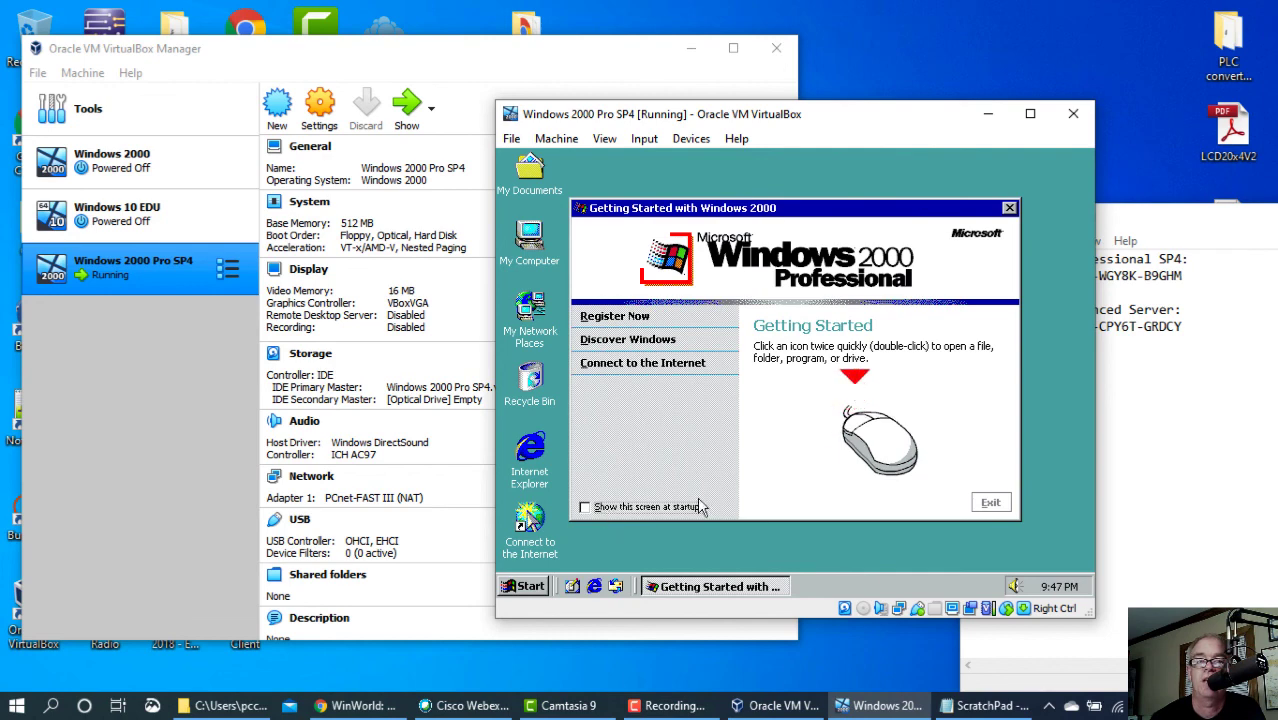
left_click(990, 503)
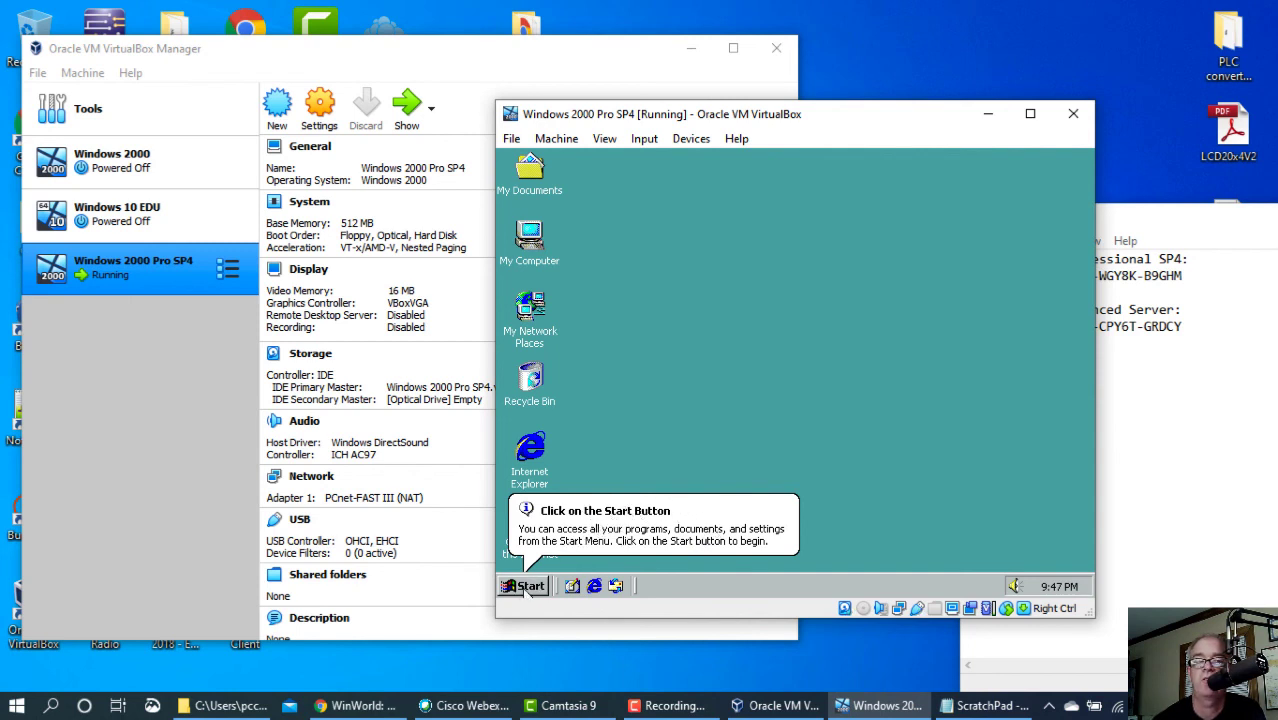
left_click(525, 588)
left_click(523, 588)
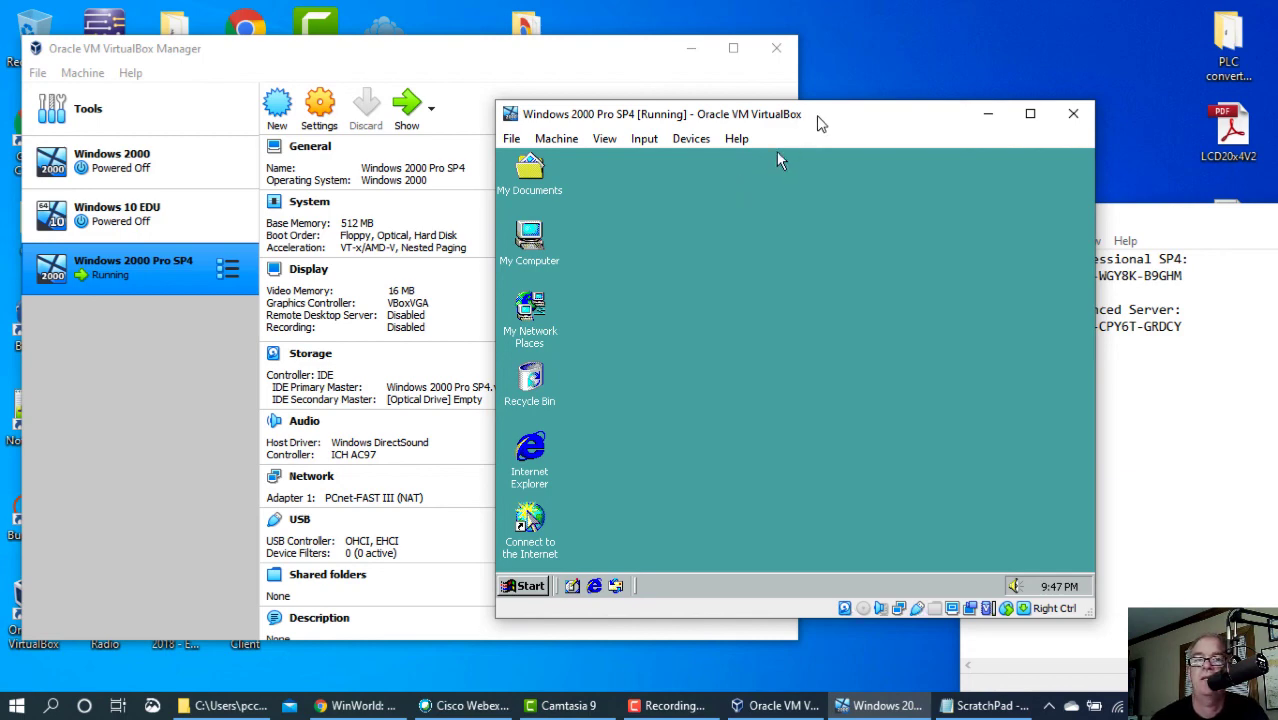
left_click_drag(799, 123, 621, 117)
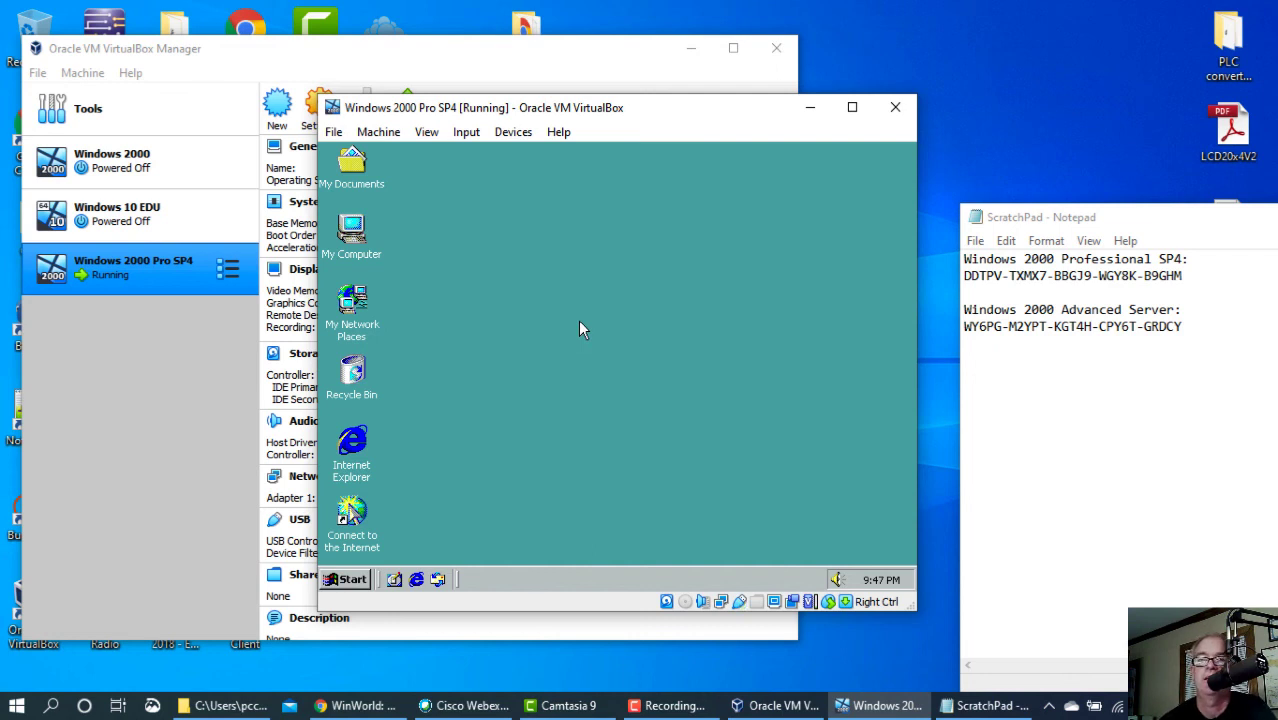
left_click(509, 136)
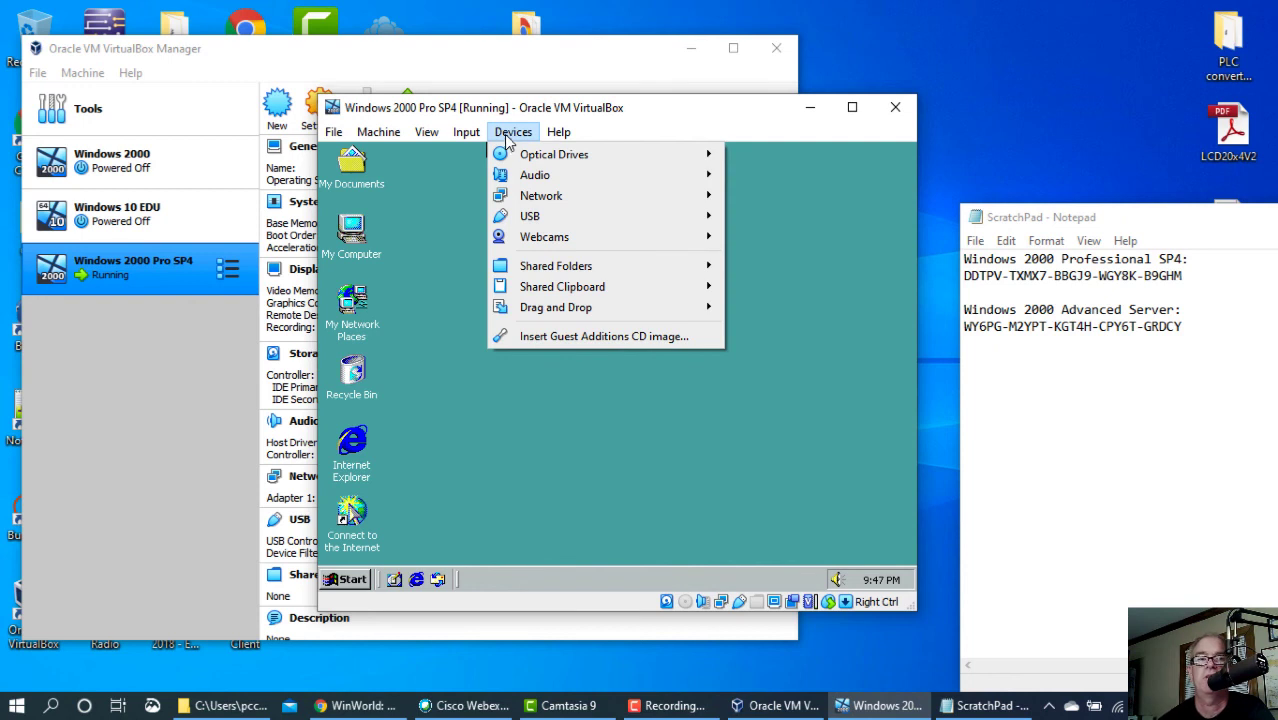
left_click(506, 136)
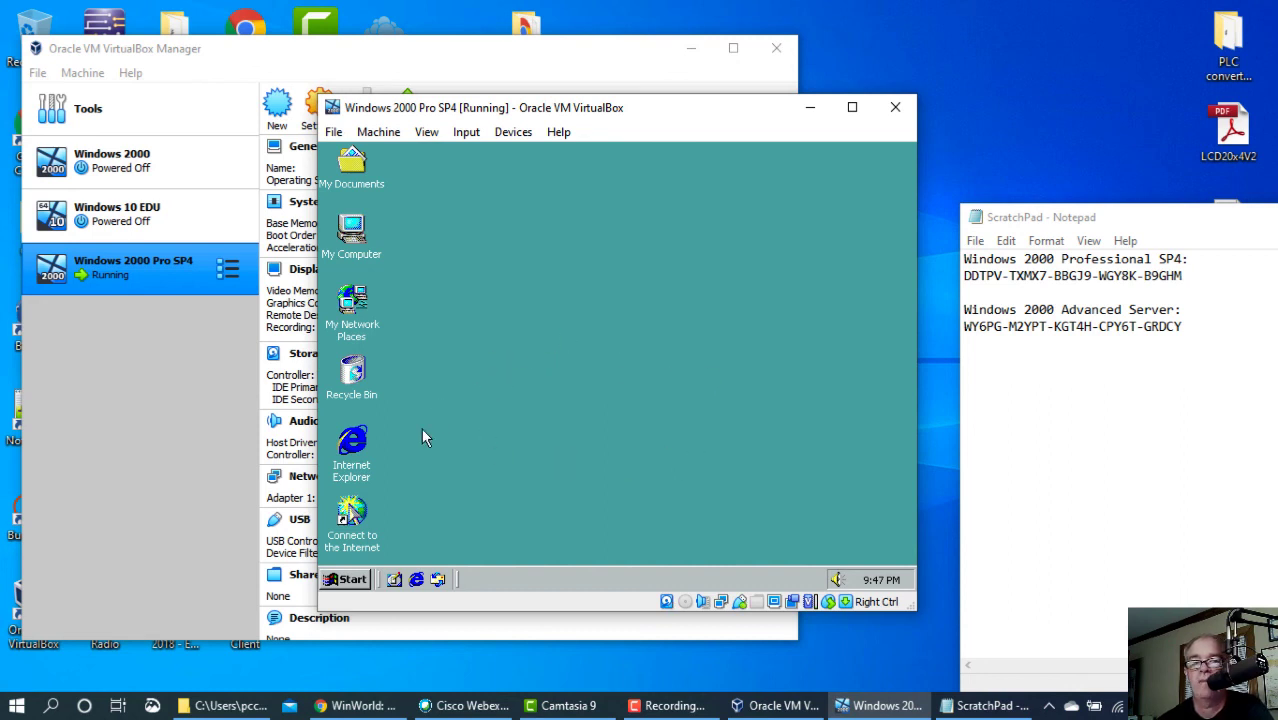
- Examine the contents of Local Disk (C:) and its Documents and Settings folder through My Computer, returning to the drive
double_click(351, 238)
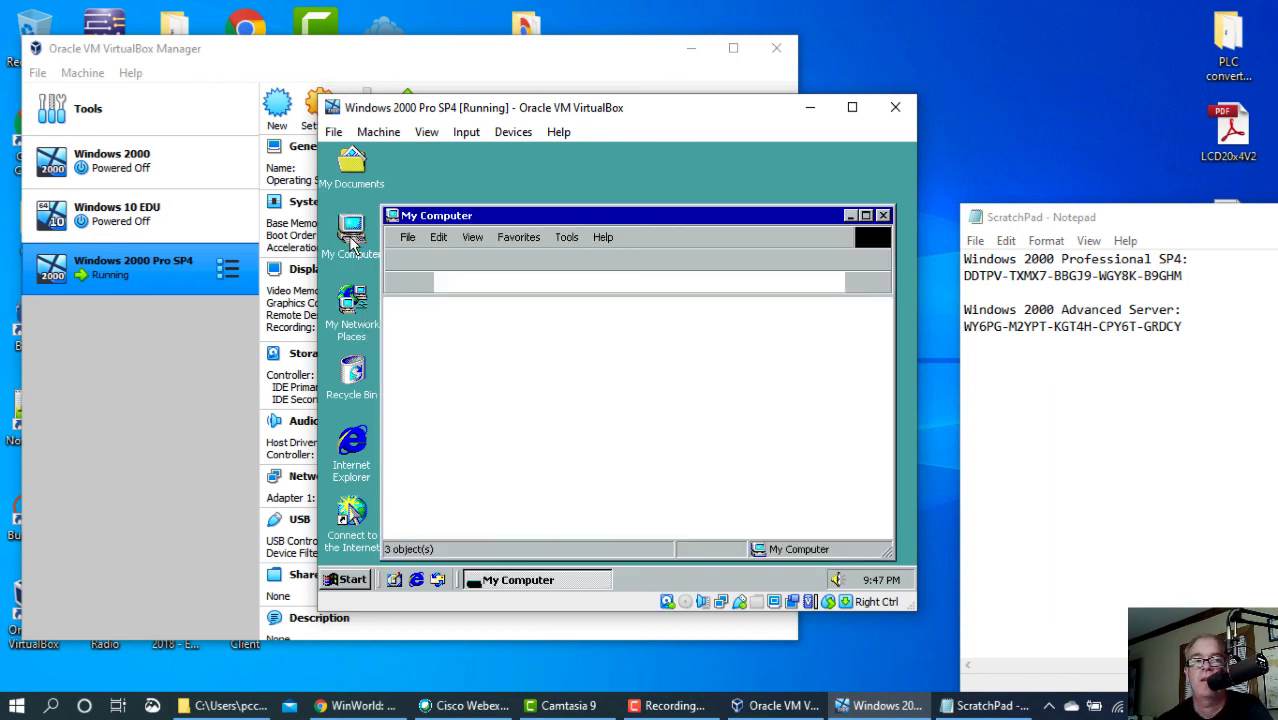
double_click(605, 328)
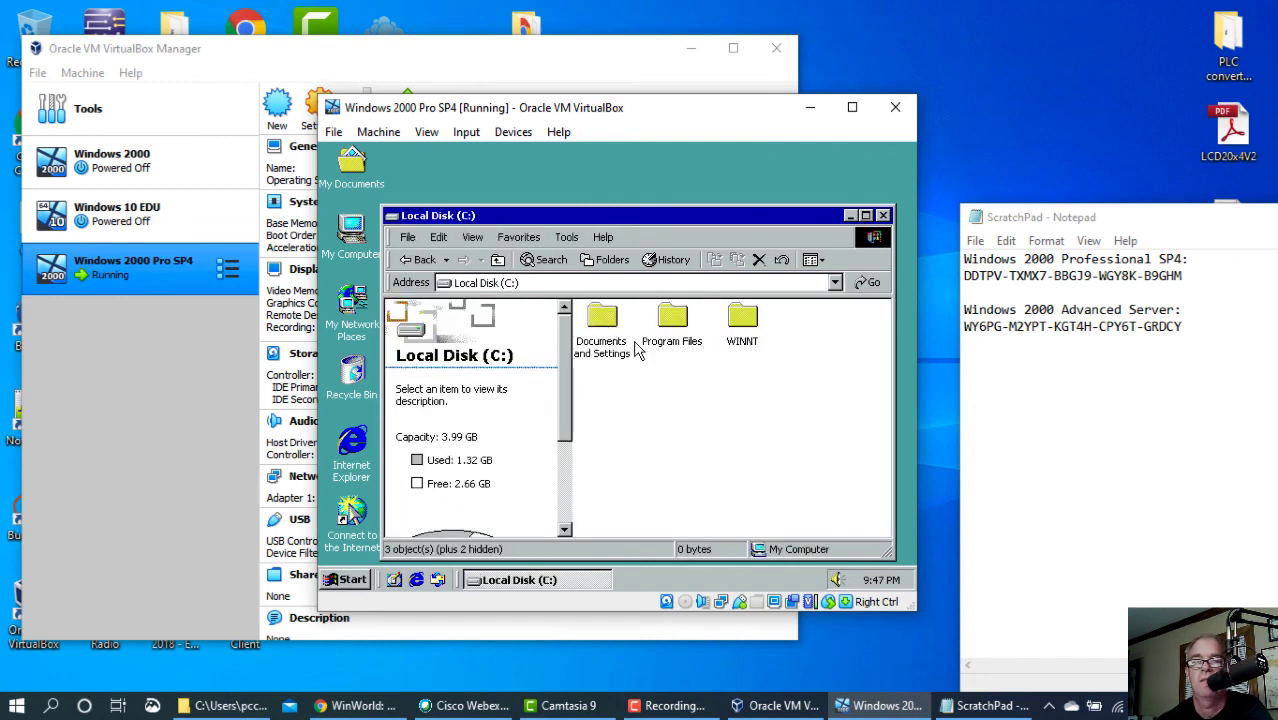
double_click(605, 328)
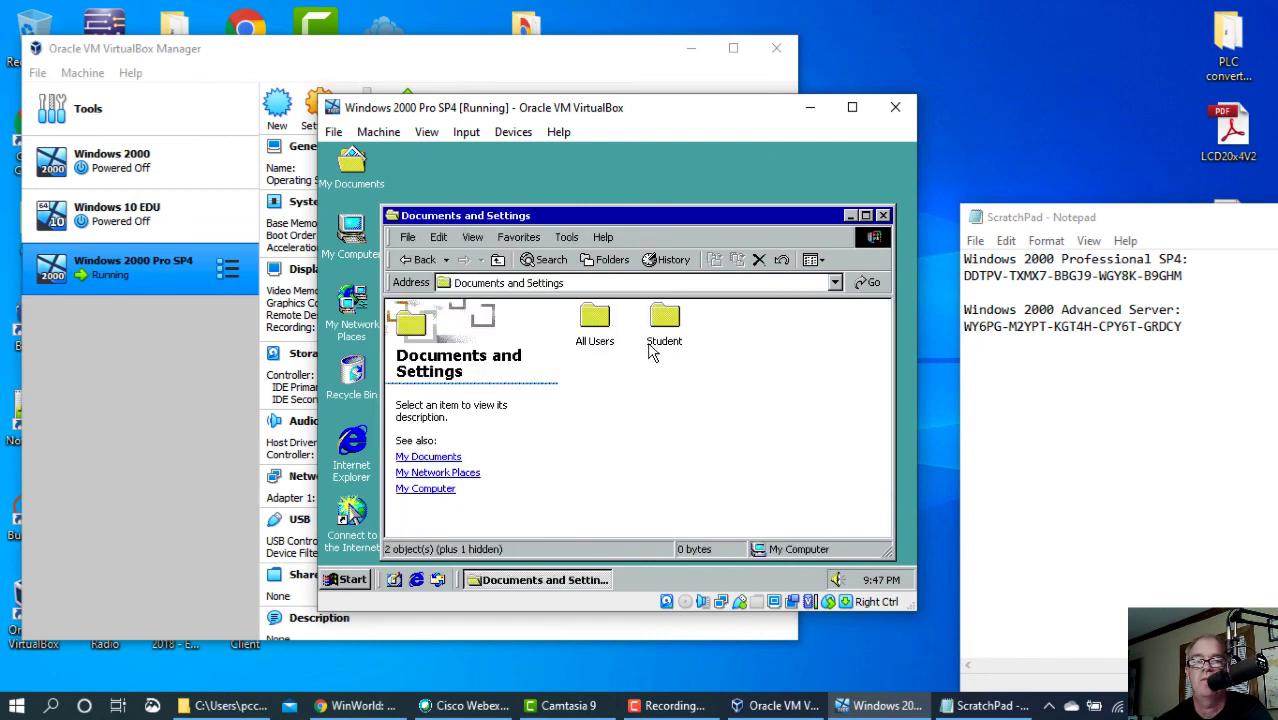
left_click(422, 262)
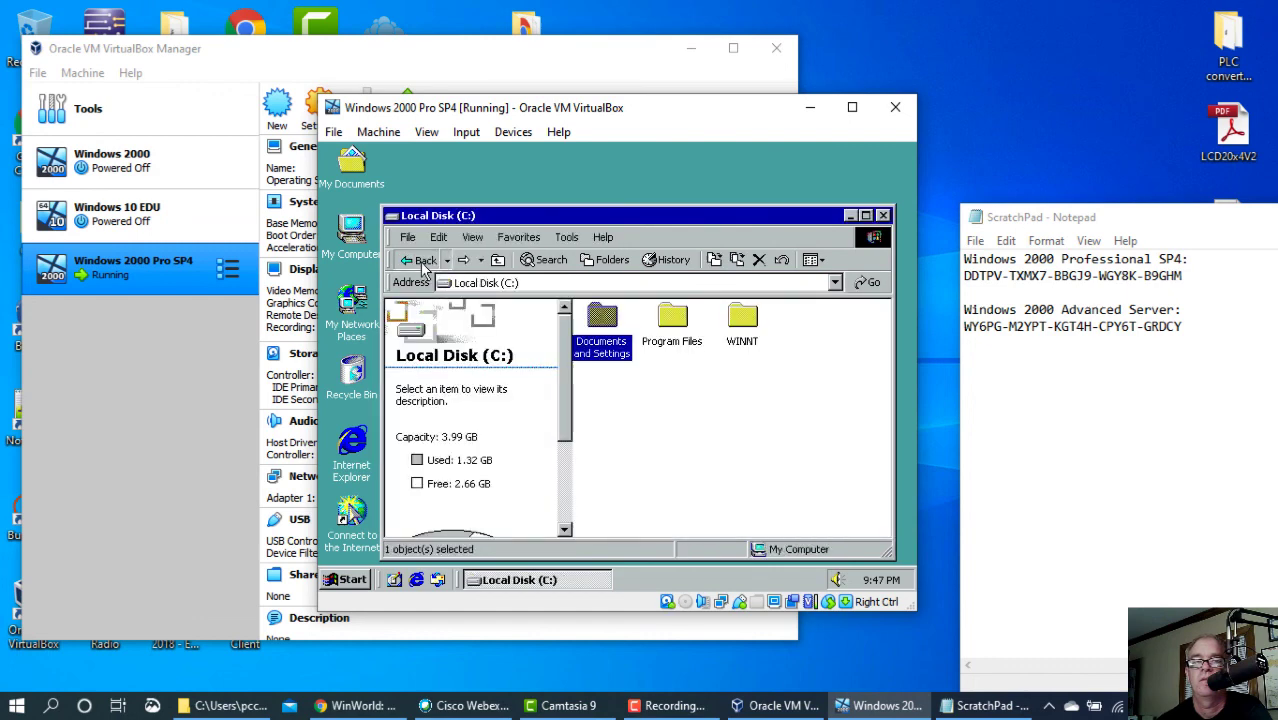
- Return to My Computer and close it, then view the contents of the My Documents folder and close it
left_click(422, 264)
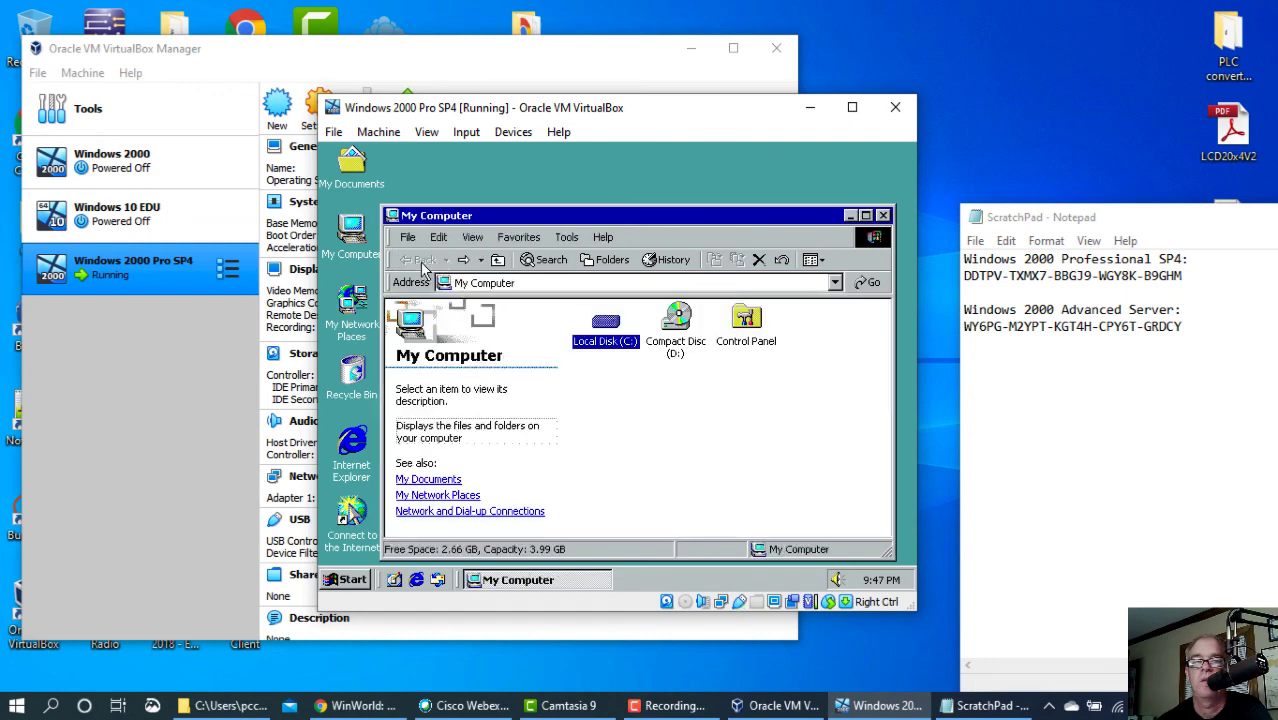
left_click(882, 216)
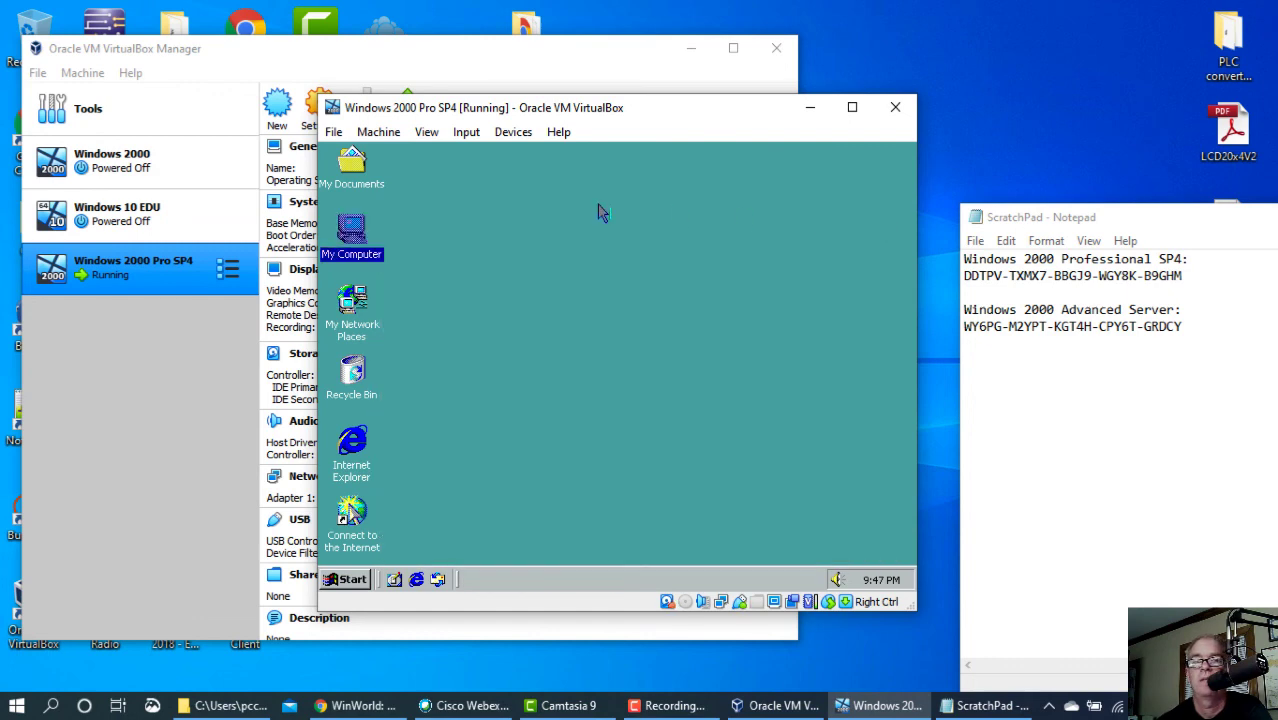
double_click(353, 165)
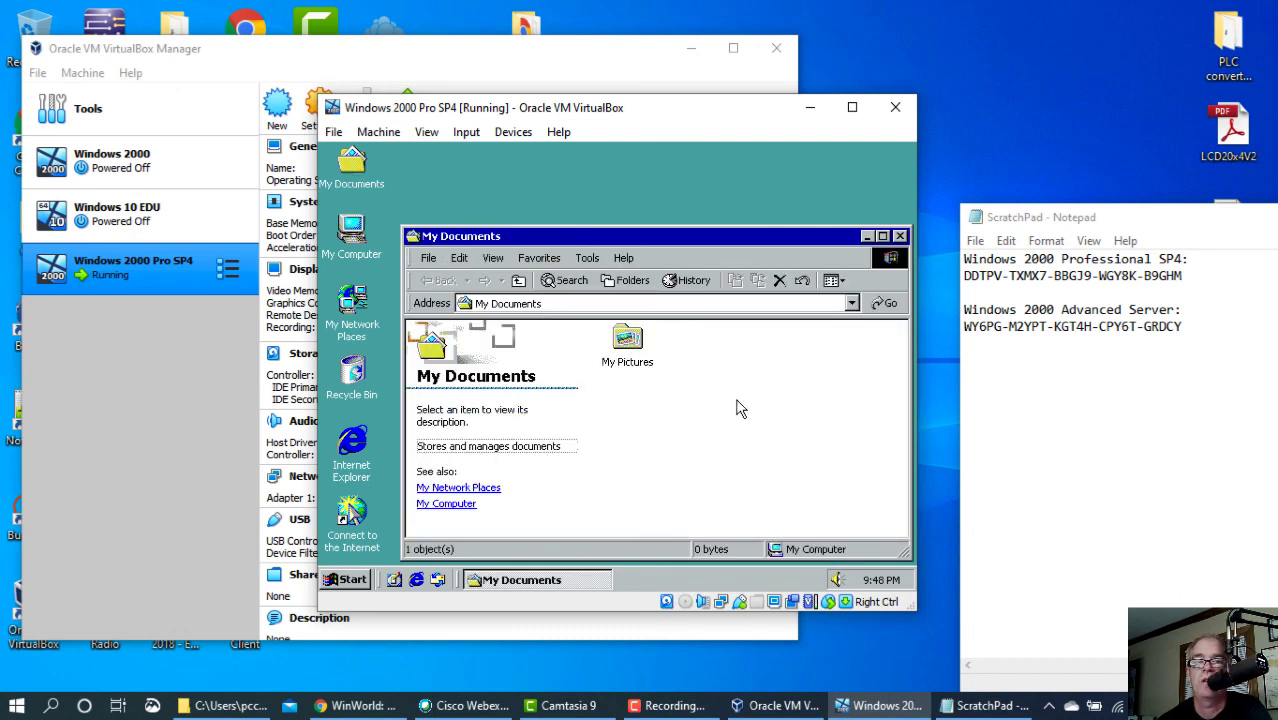
left_click(899, 236)
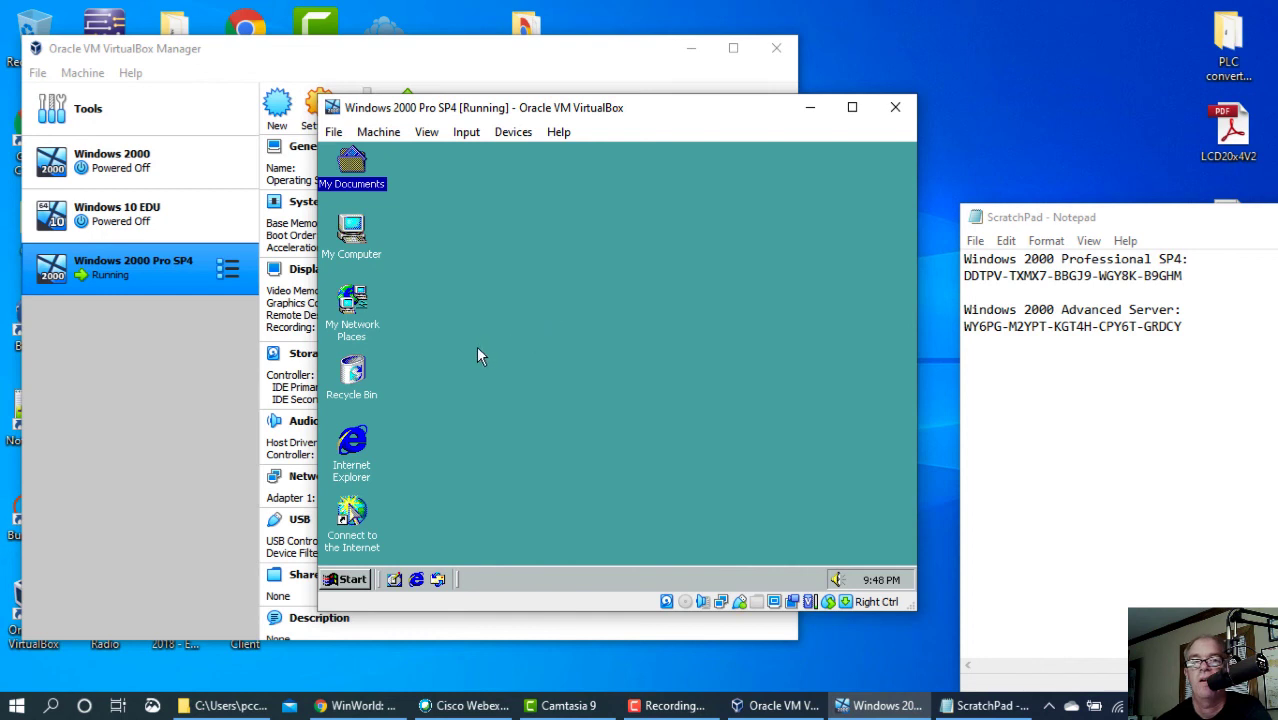
left_click(447, 333)
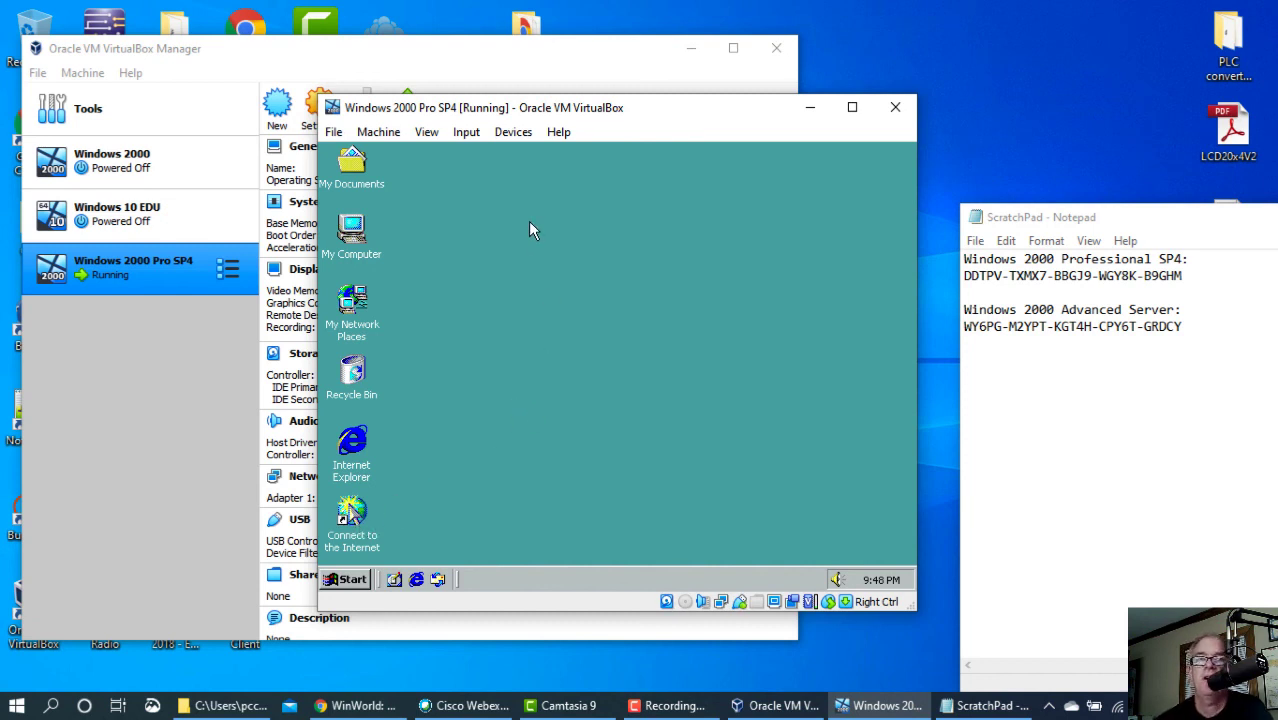
- Insert the Guest Additions CD image into the virtual machine and check the D: drive in My Computer
left_click(512, 138)
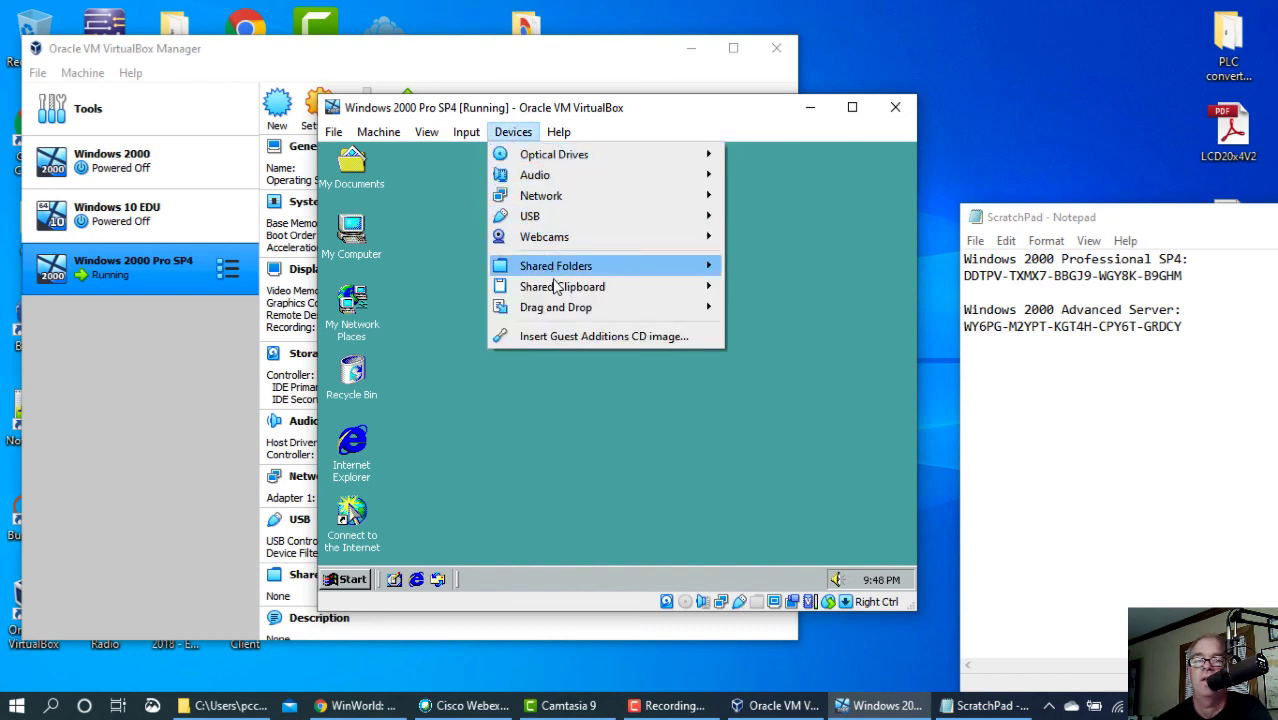
left_click(580, 338)
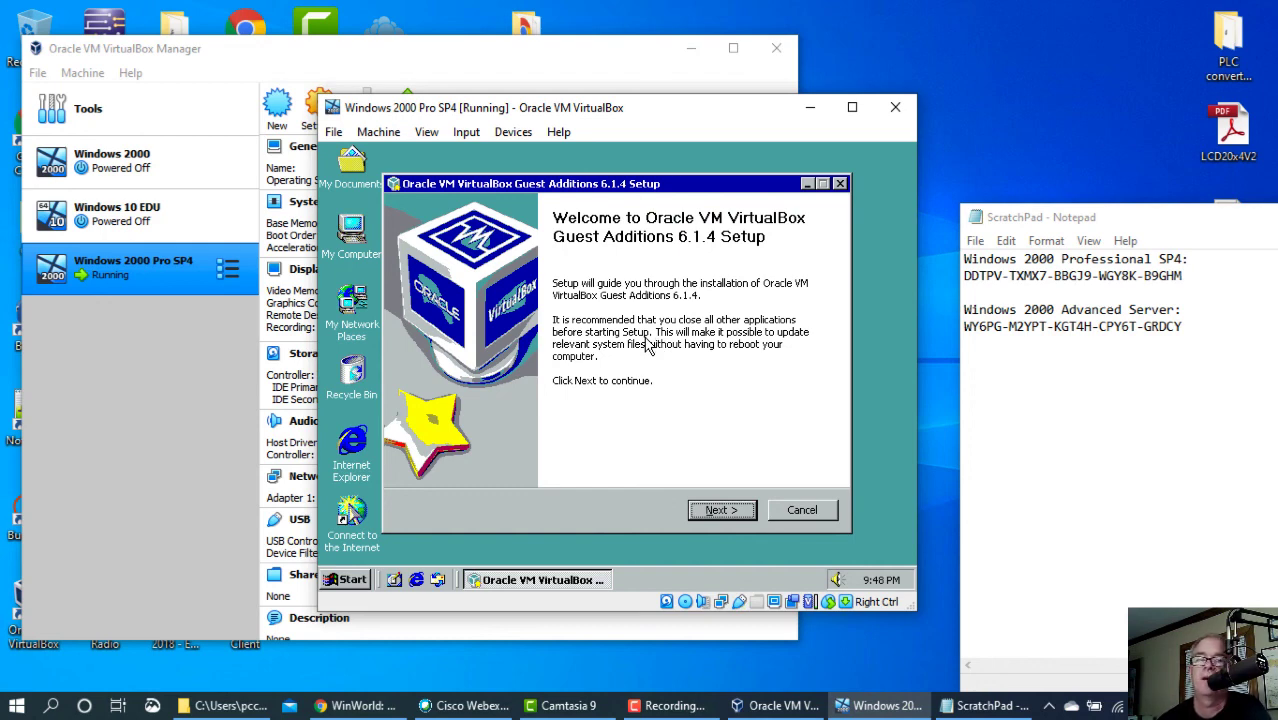
double_click(352, 232)
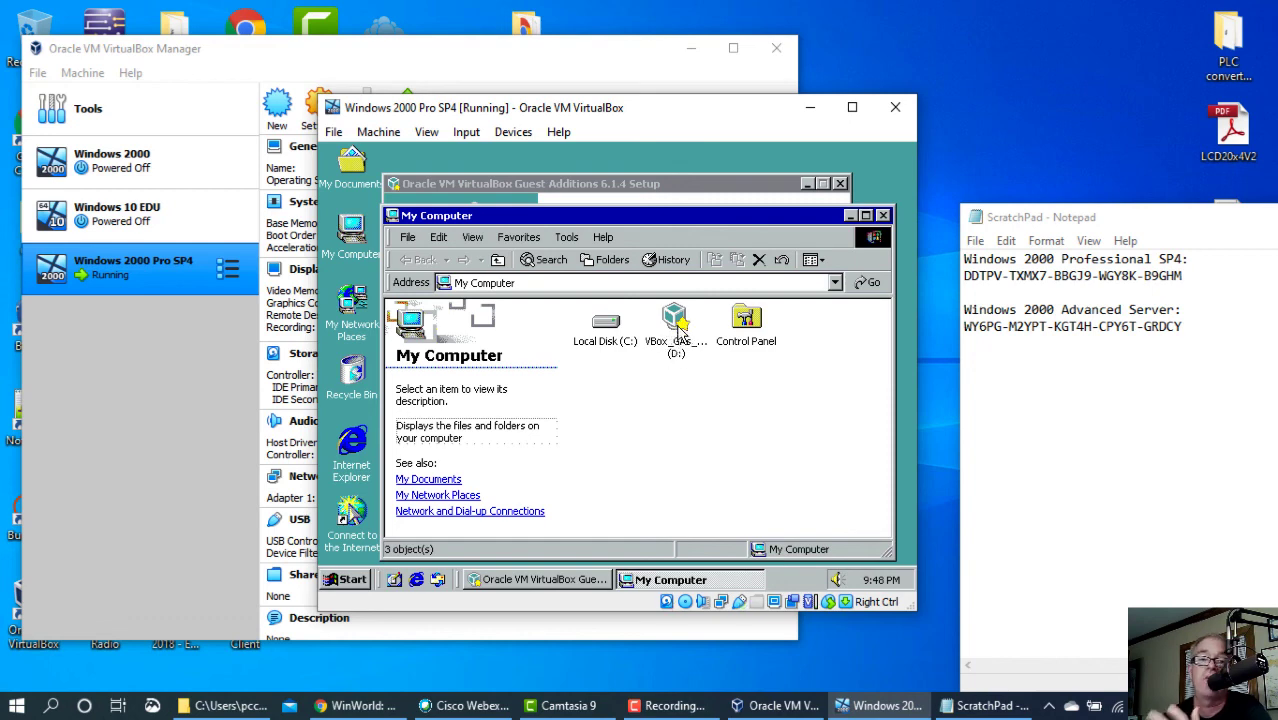
left_click(883, 215)
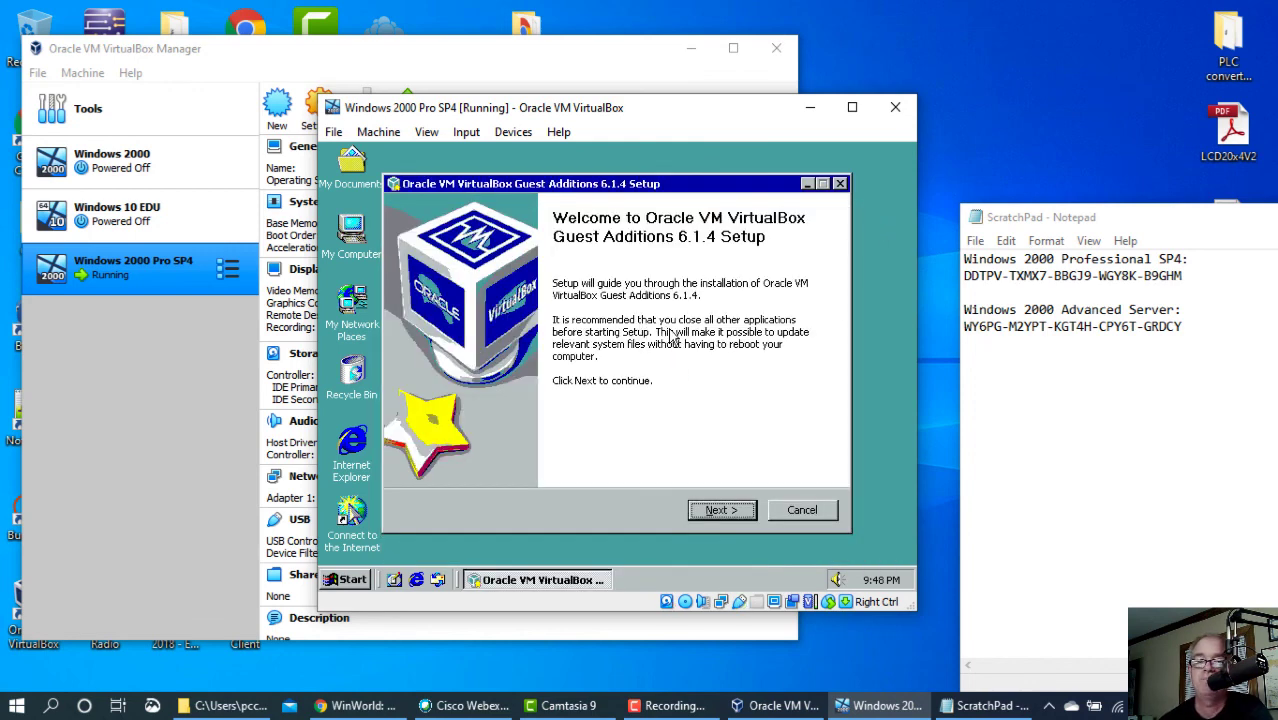
- Install VirtualBox Guest Additions 6.1.4 with the default folder and components, accepting the unsigned drivers, and finish with Reboot now
left_click(725, 511)
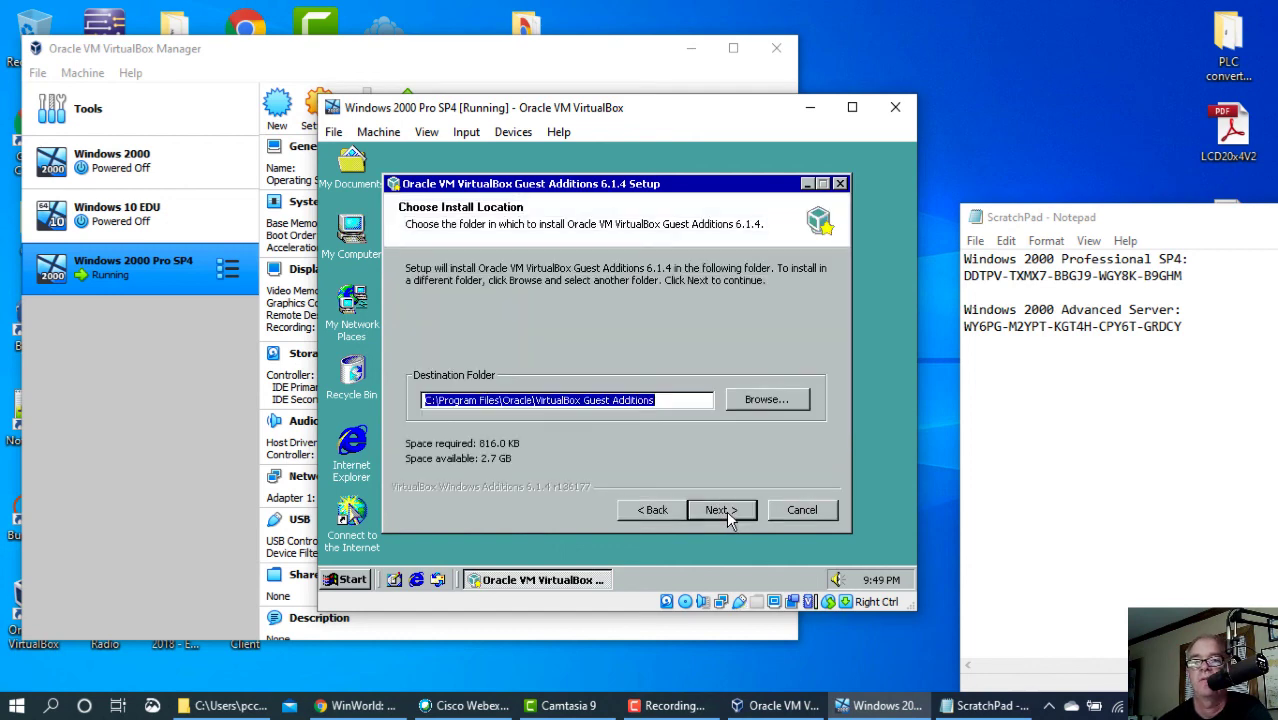
left_click(726, 510)
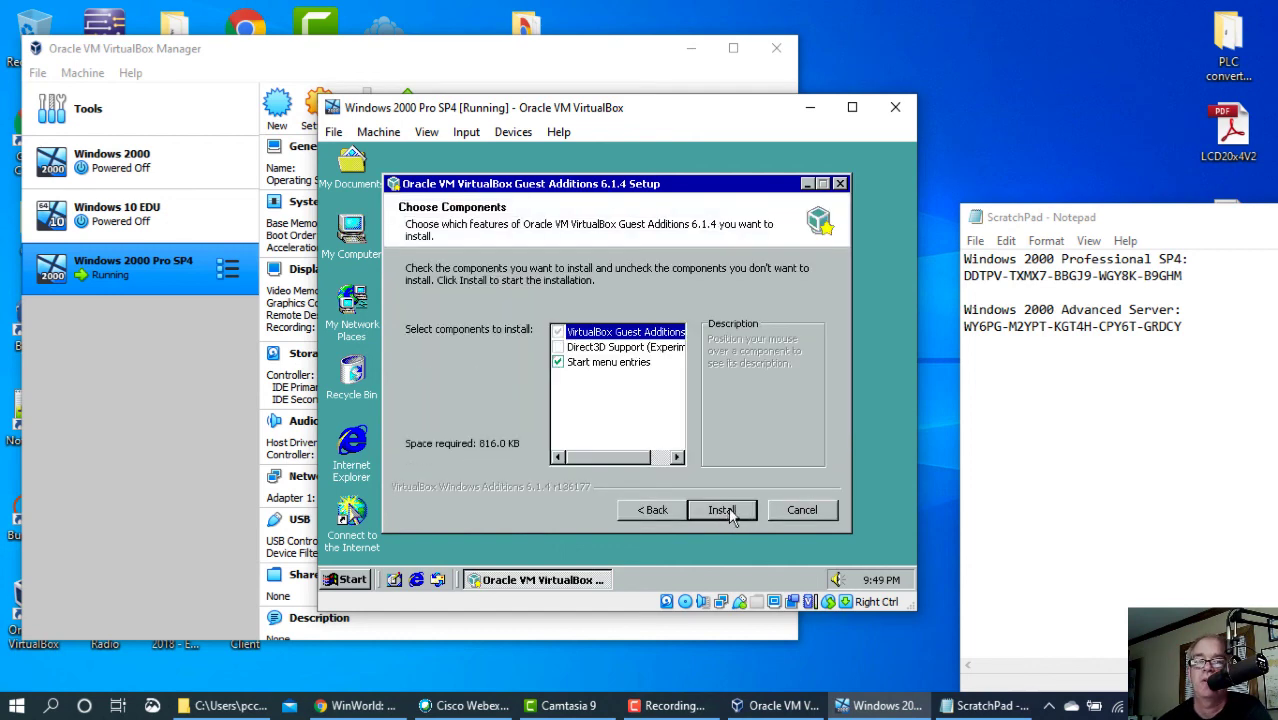
left_click(726, 510)
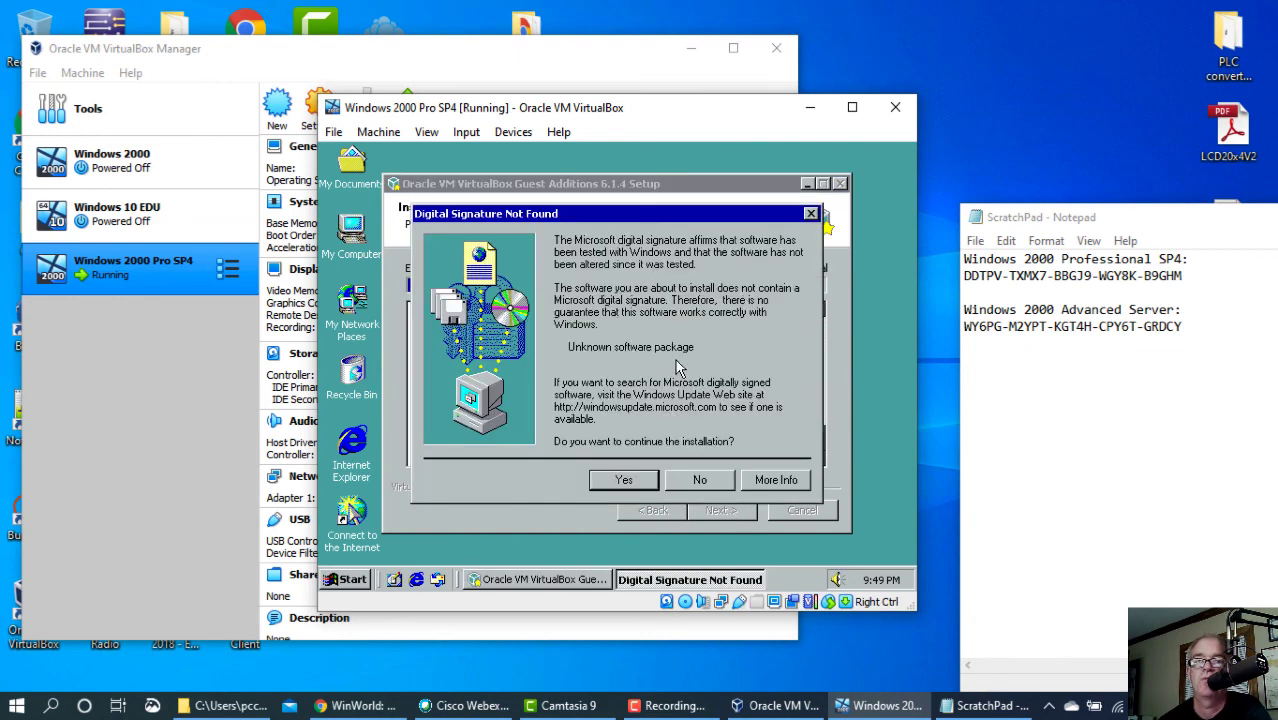
left_click(630, 480)
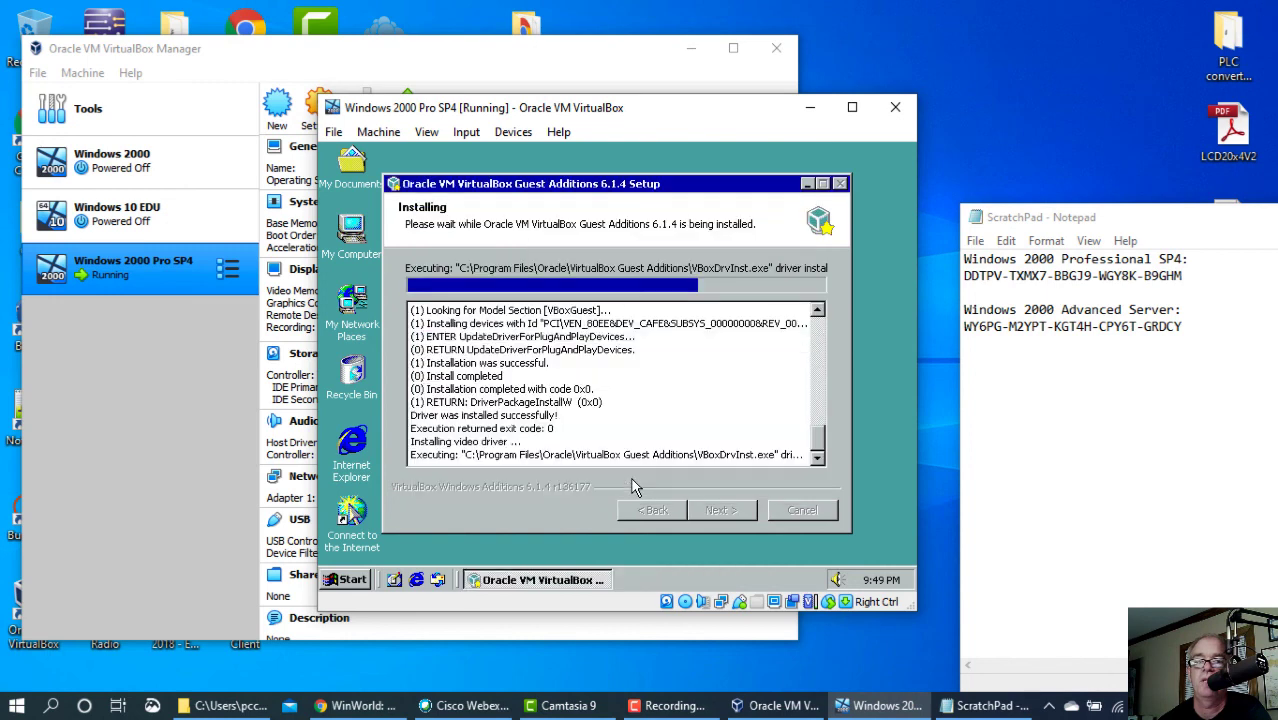
left_click(626, 480)
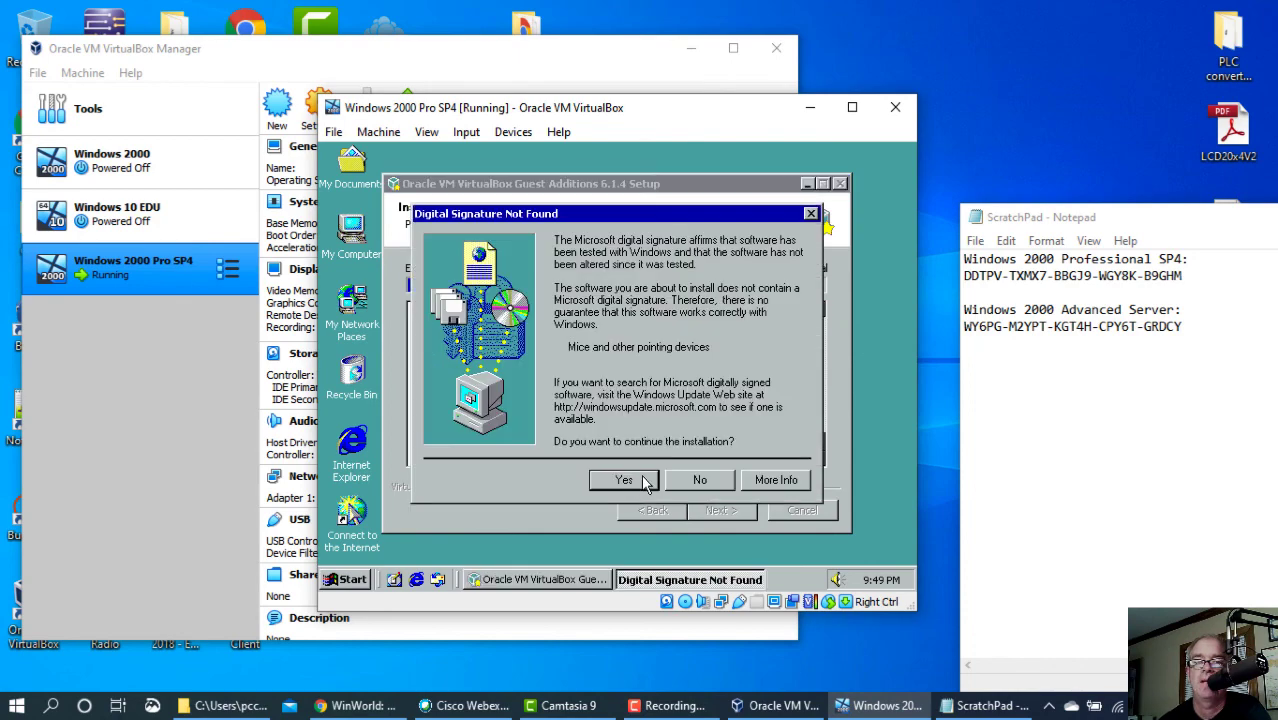
left_click(636, 480)
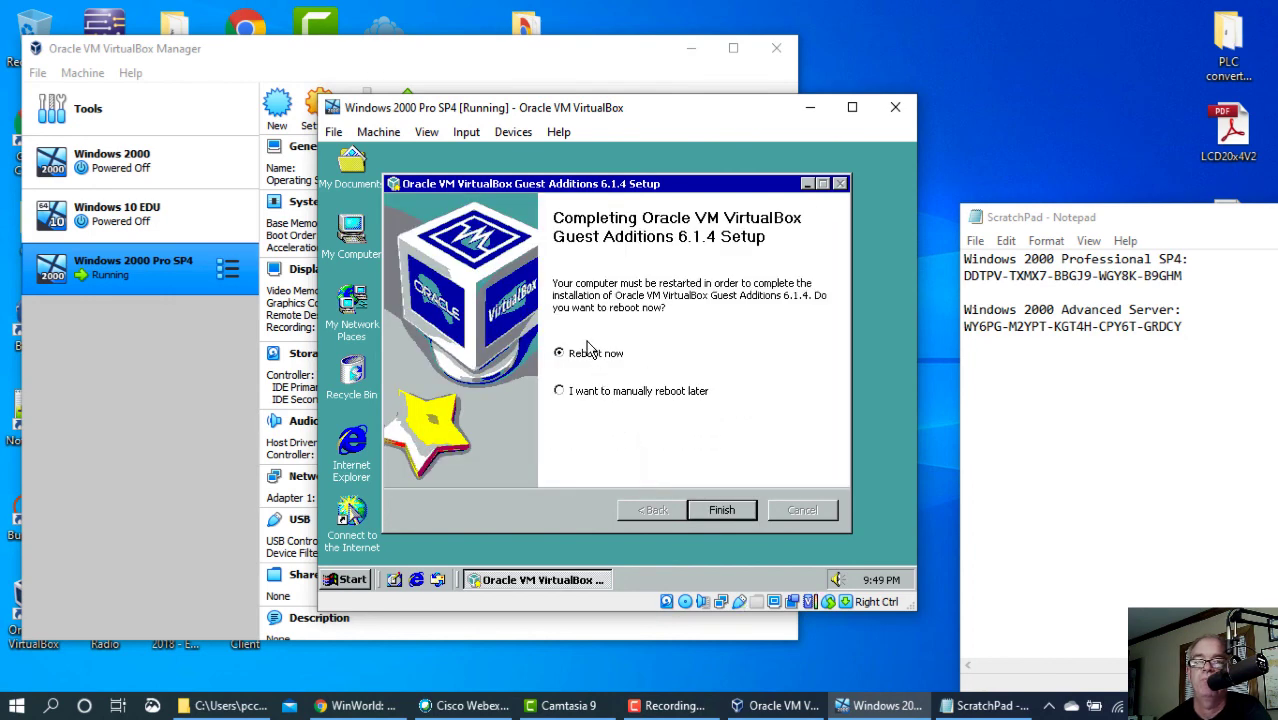
left_click(720, 508)
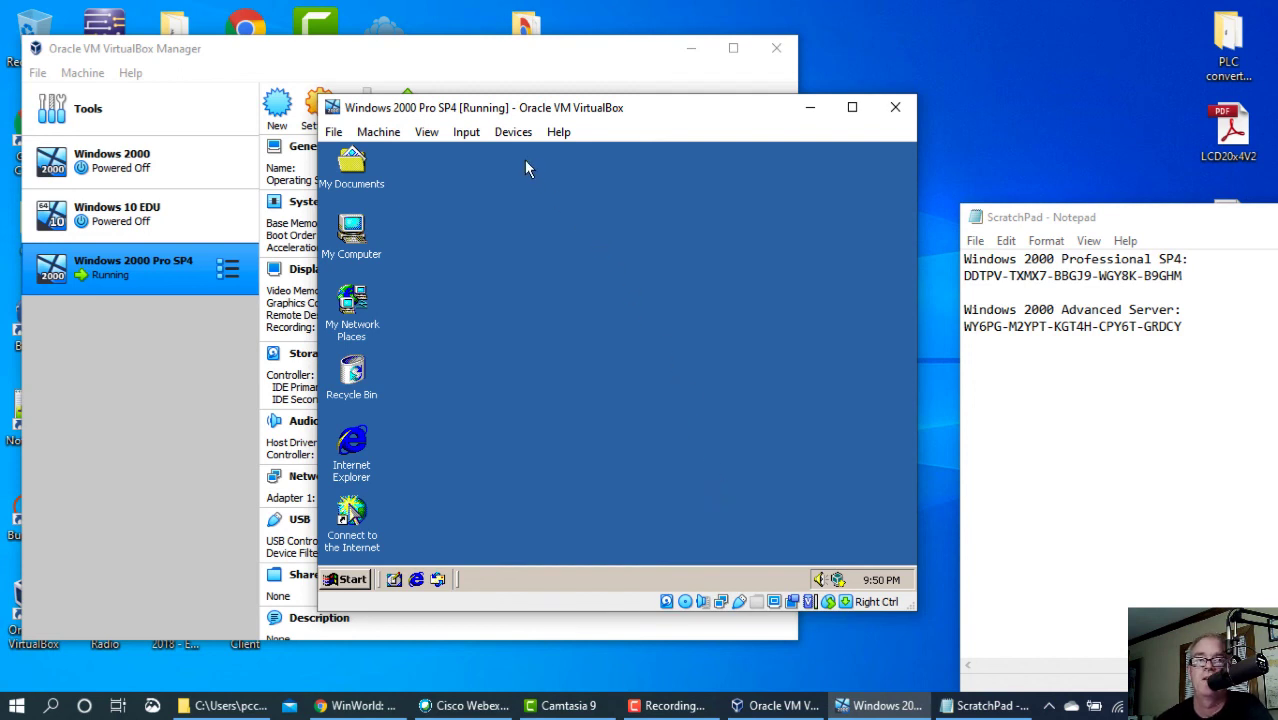
- Remove the Guest Additions disk from the machine's virtual optical drive and check the D: drive in My Computer
left_click(513, 133)
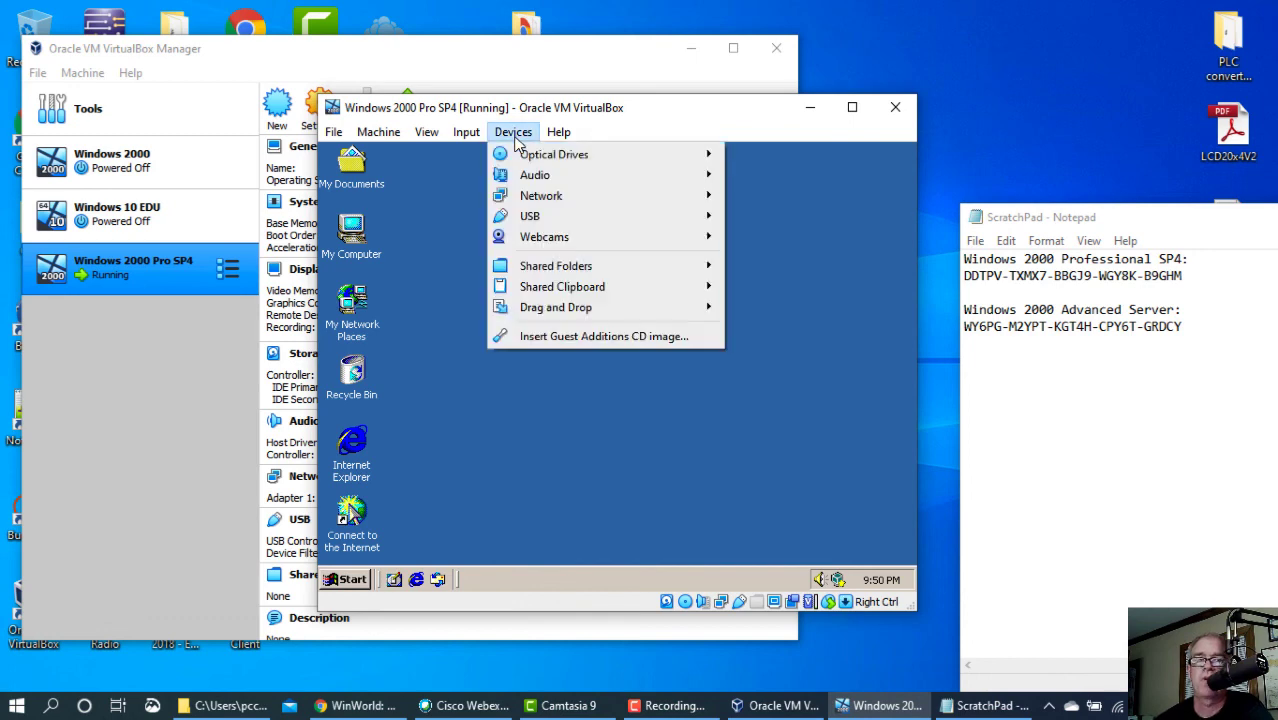
mouse_move(541, 156)
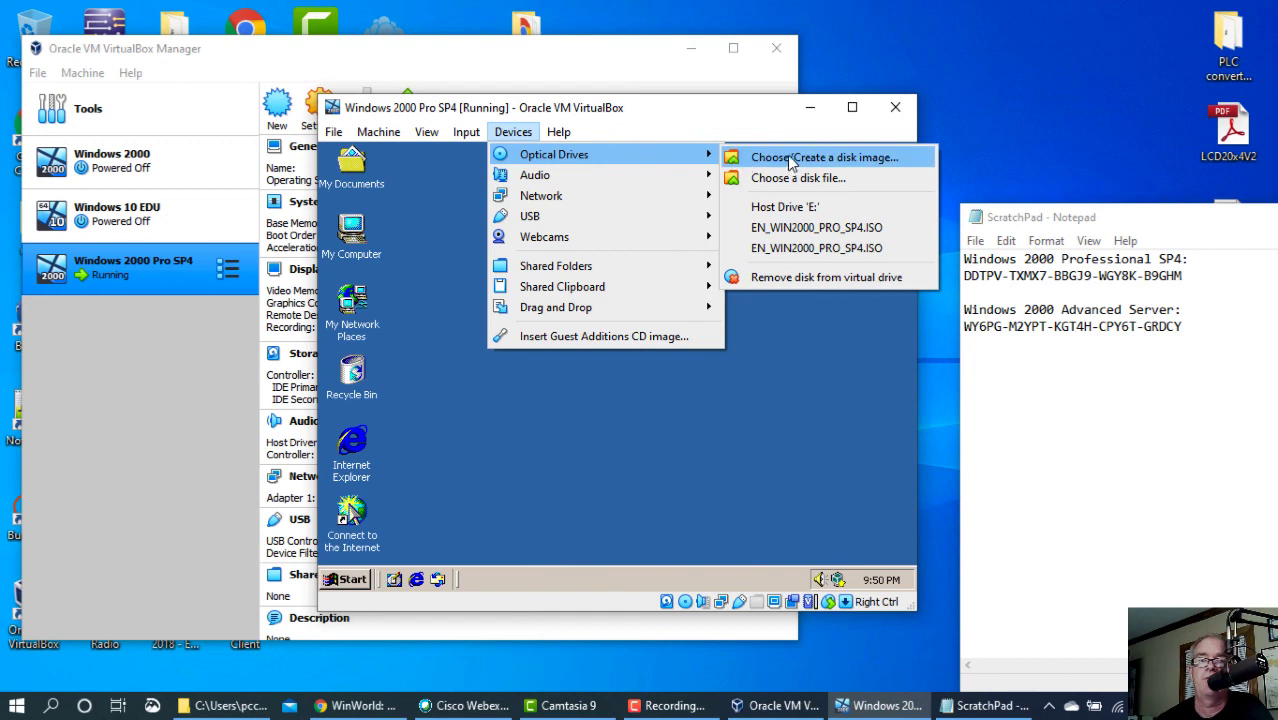
left_click(810, 281)
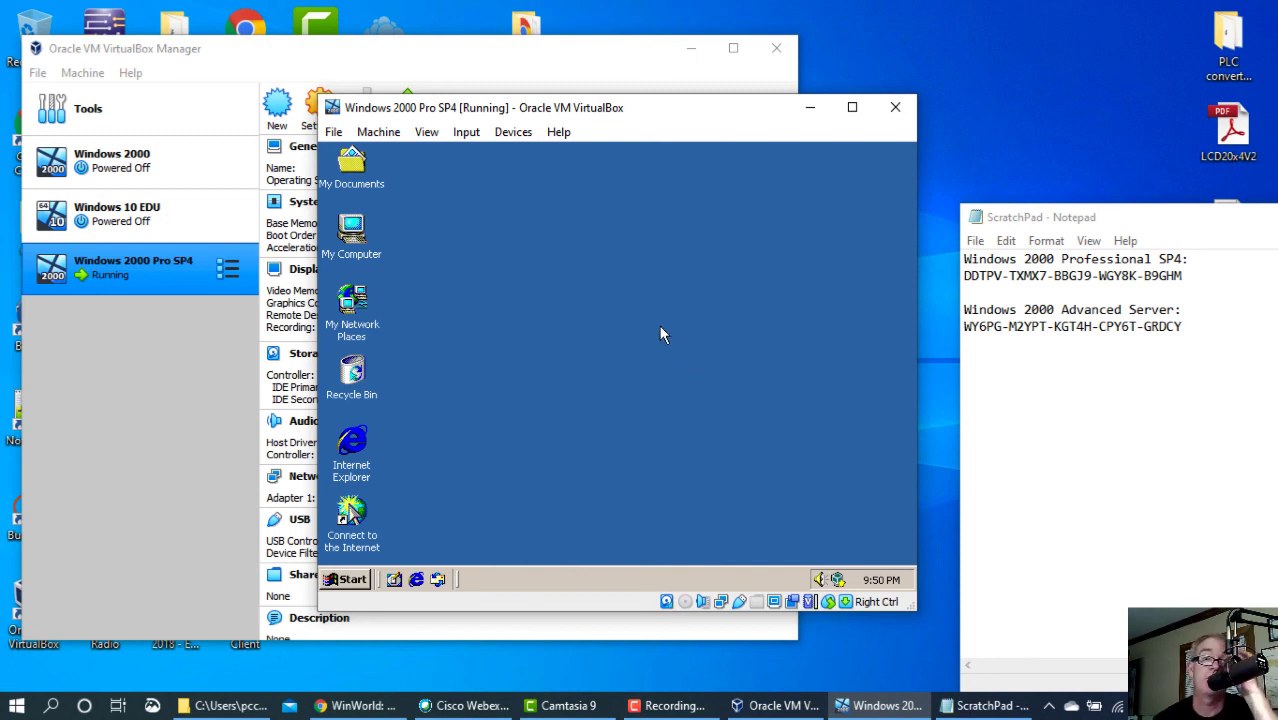
double_click(357, 236)
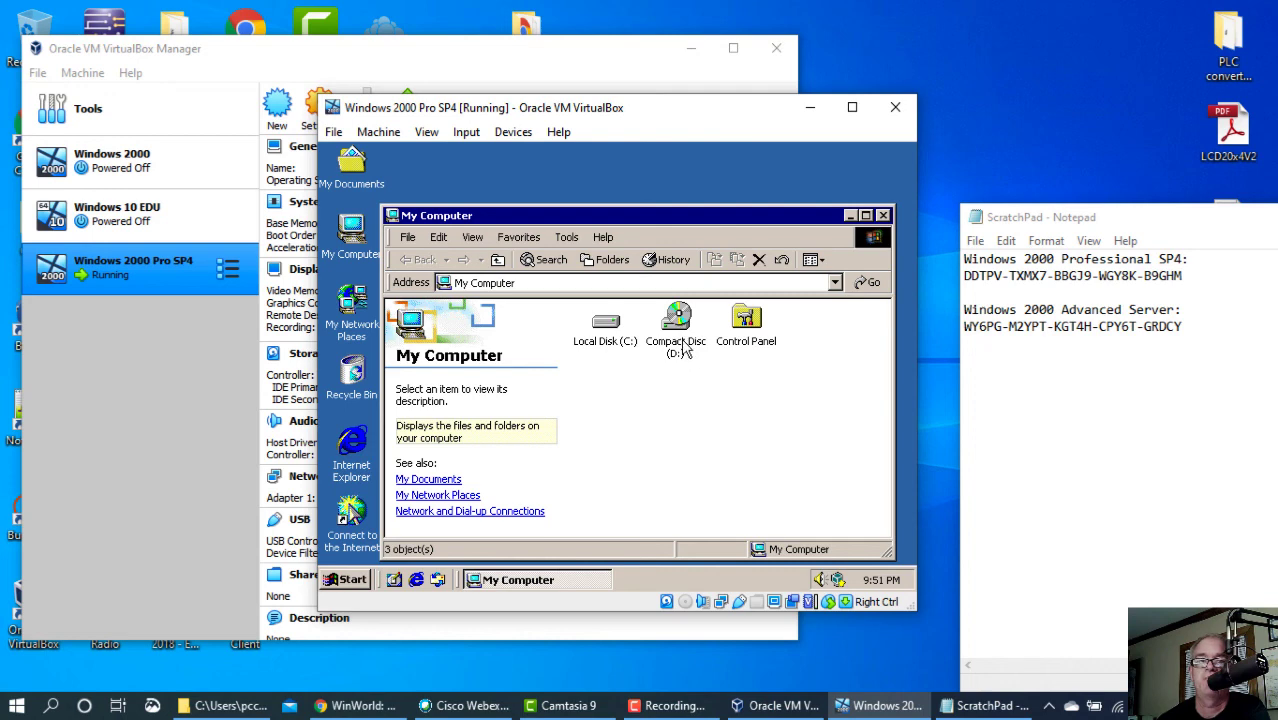
left_click(883, 215)
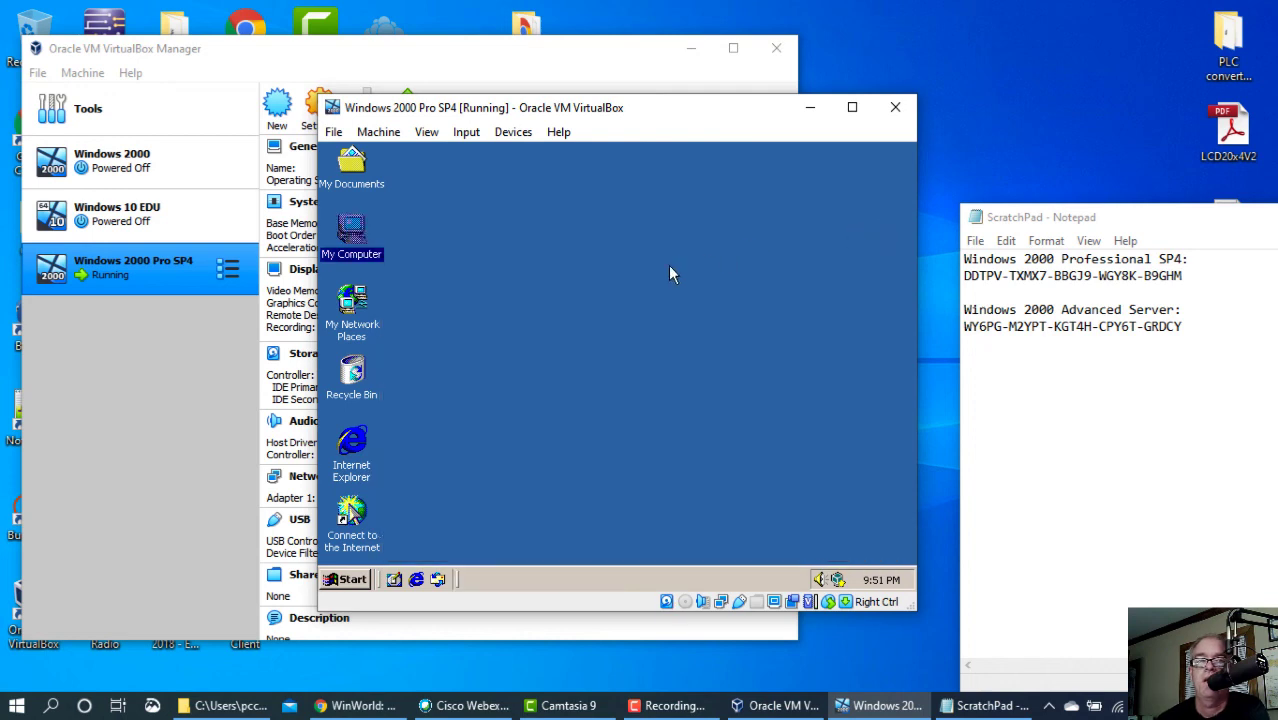
left_click(608, 279)
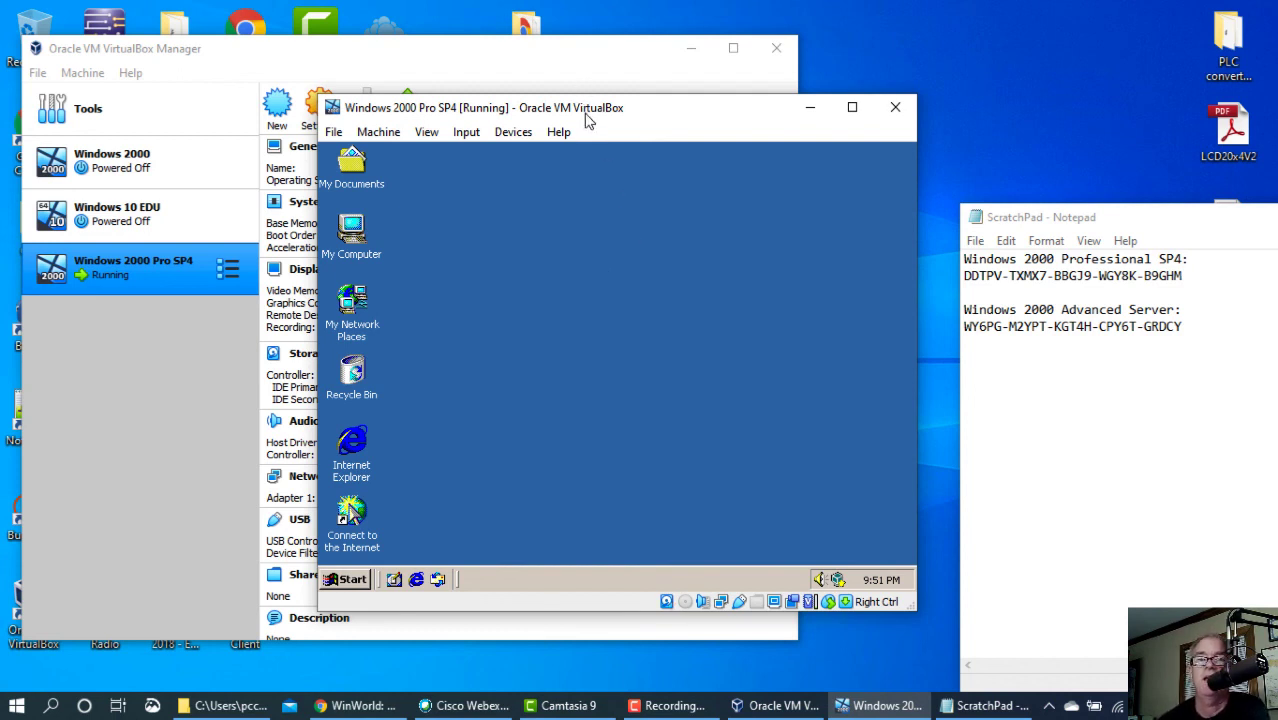
left_click_drag(547, 118, 780, 88)
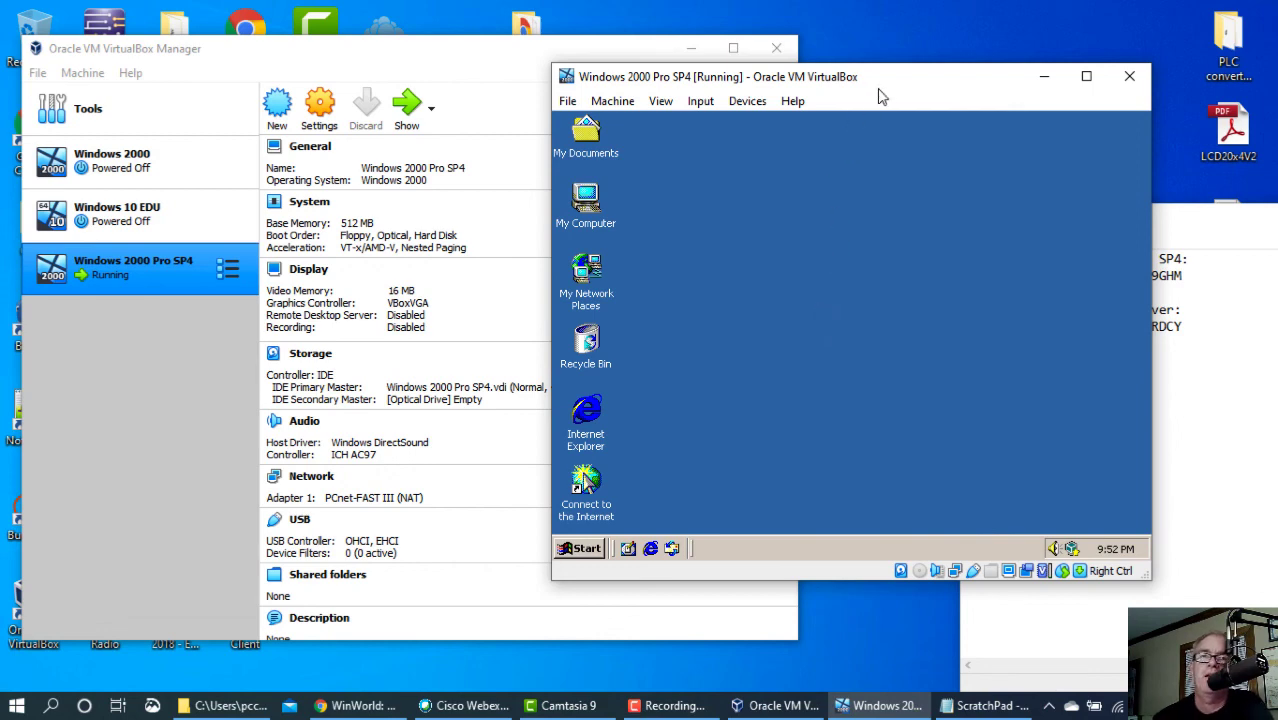
left_click_drag(877, 76, 745, 31)
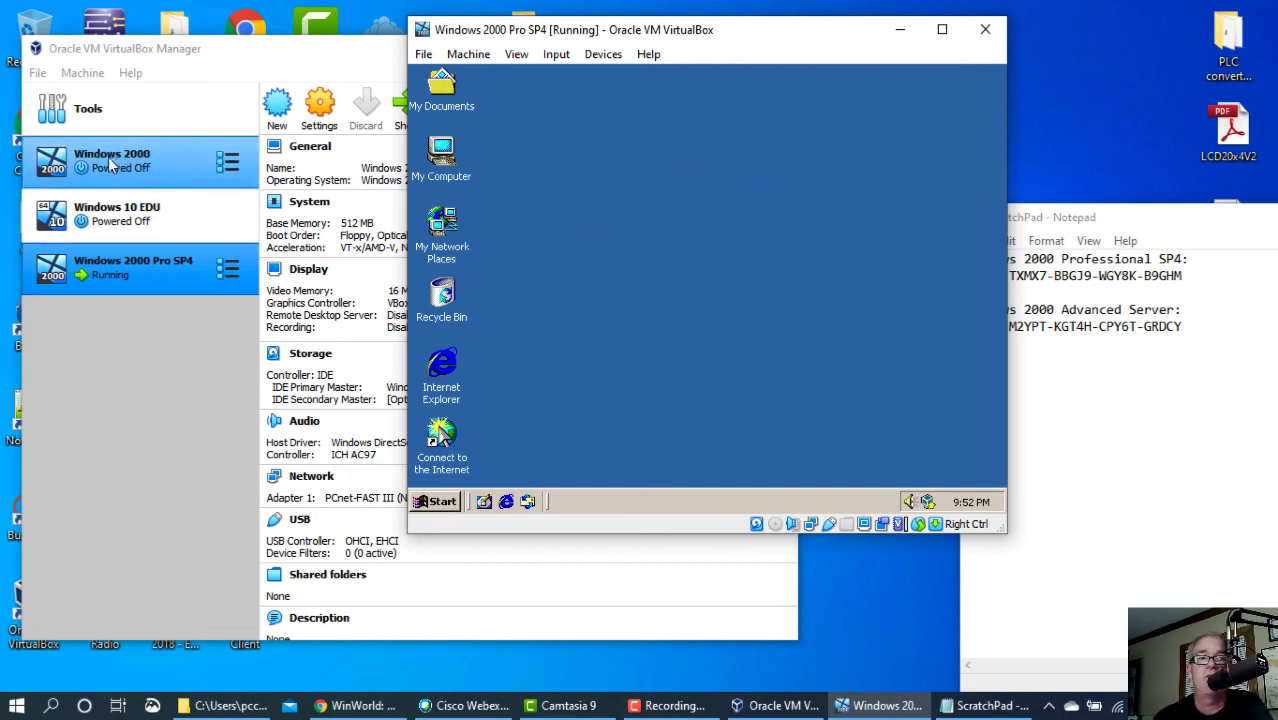
left_click_drag(672, 37, 862, 135)
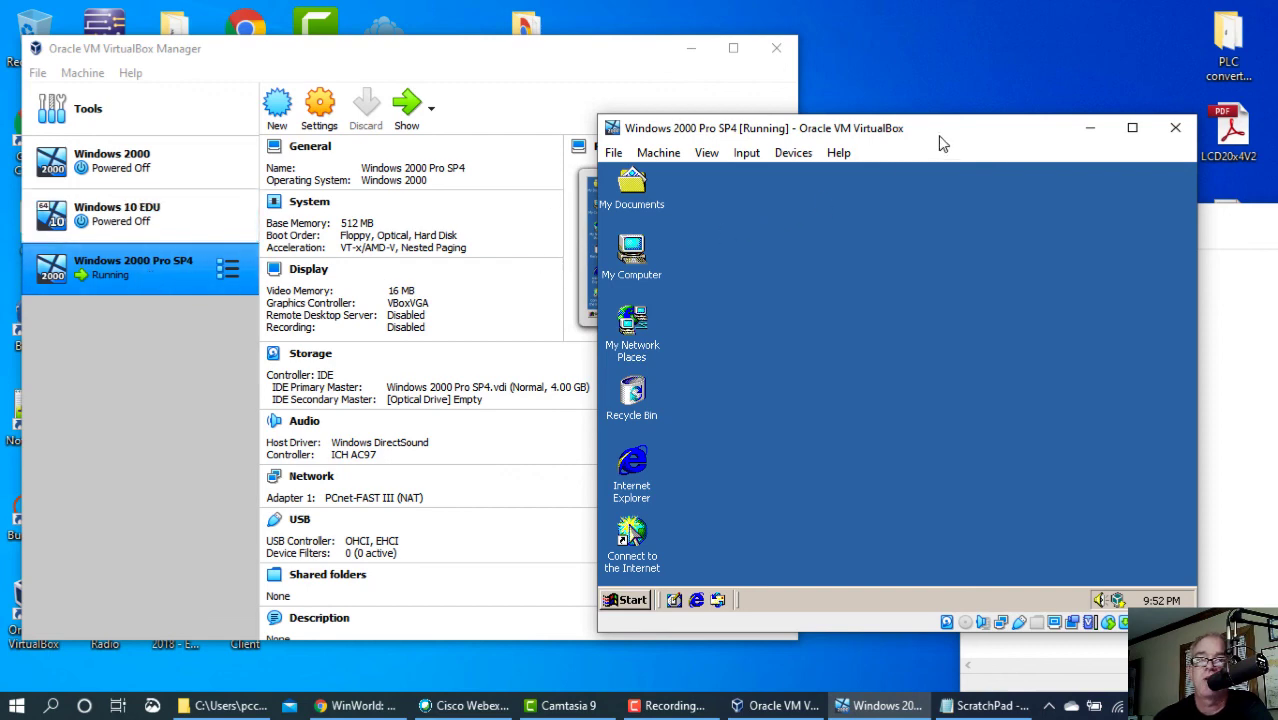
left_click_drag(928, 132, 742, 35)
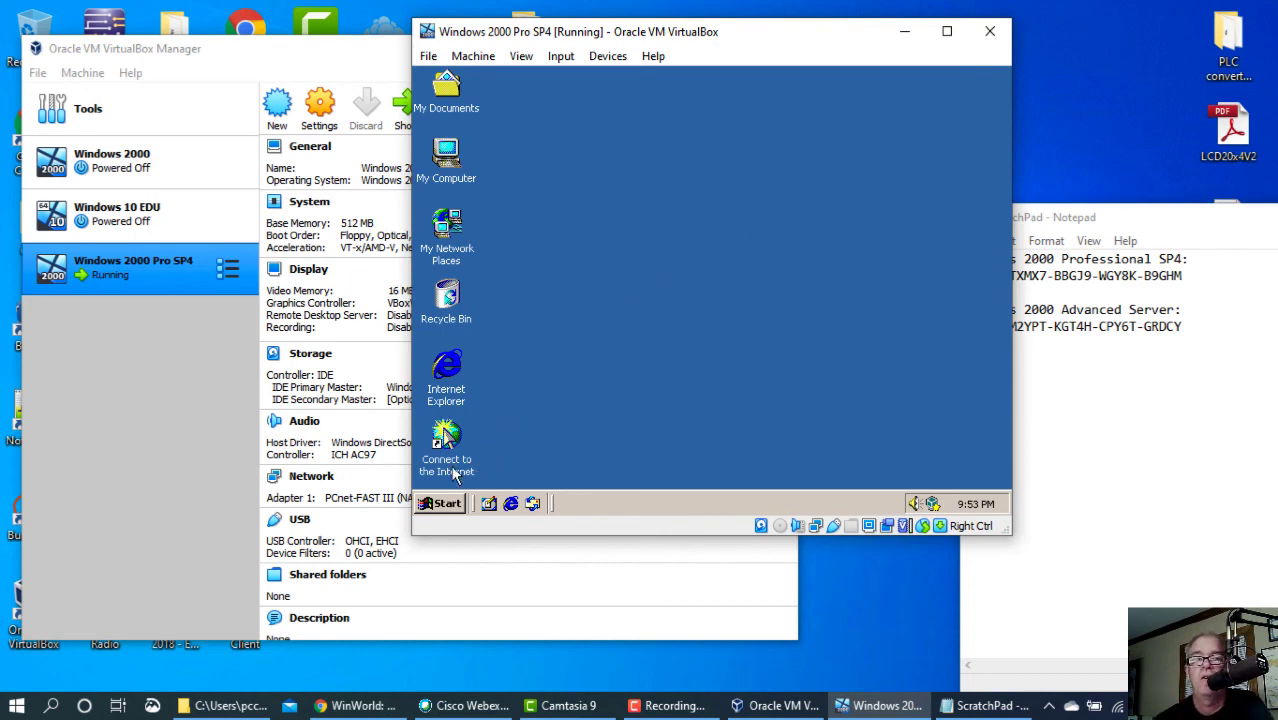
- Shut down Windows 2000 Professional inside the virtual machine
left_click(443, 504)
left_click(482, 476)
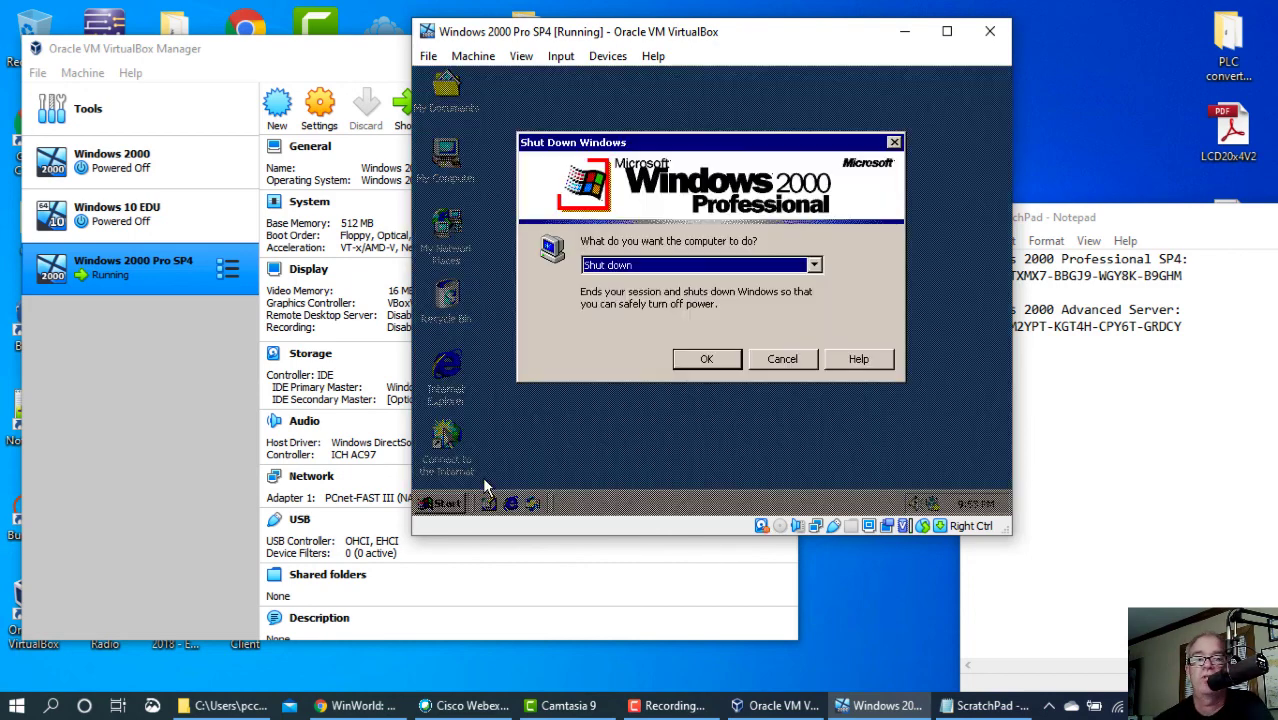
left_click(689, 362)
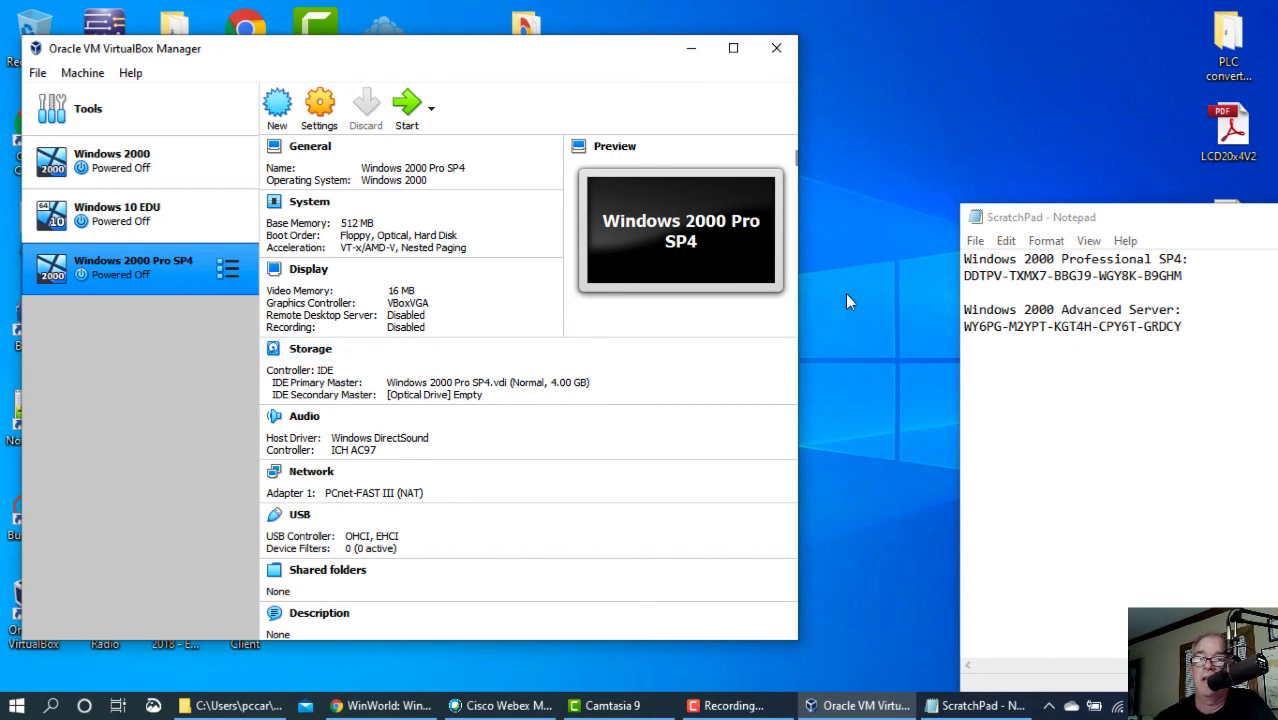
- Close the ScratchPad notes file and the VirtualBox Manager
left_click_drag(1012, 222, 357, 194)
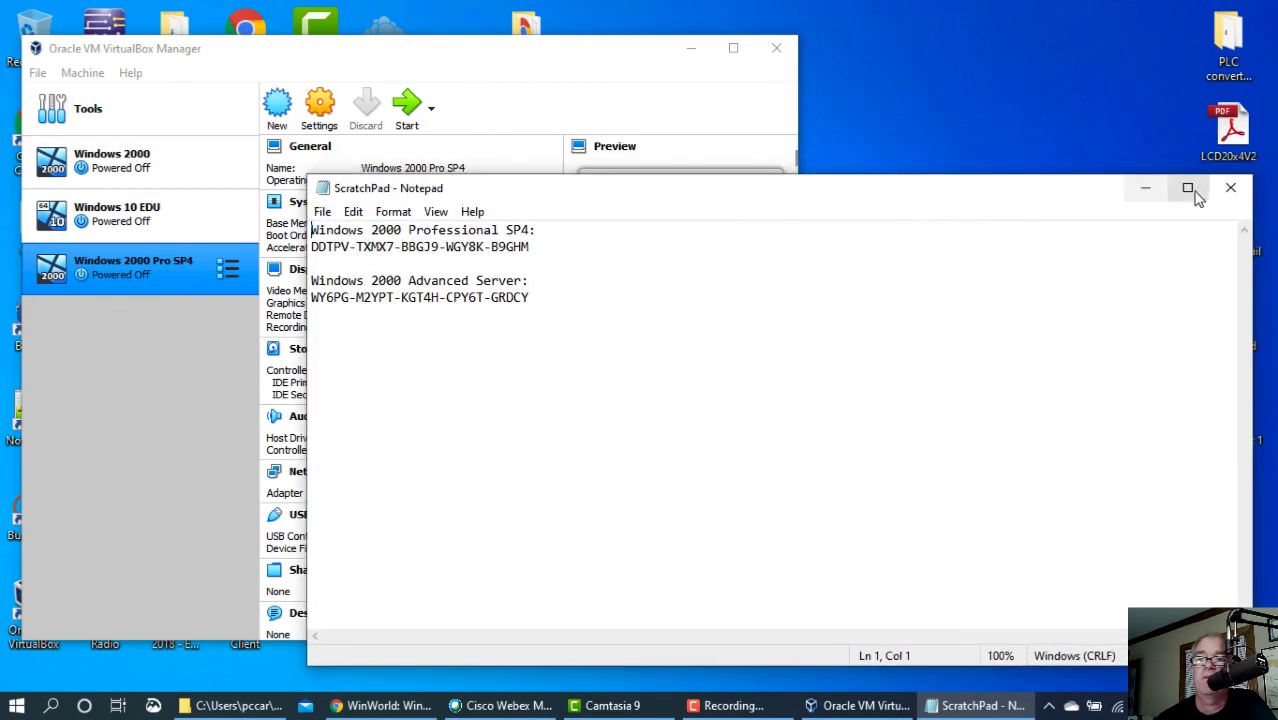
left_click(1230, 187)
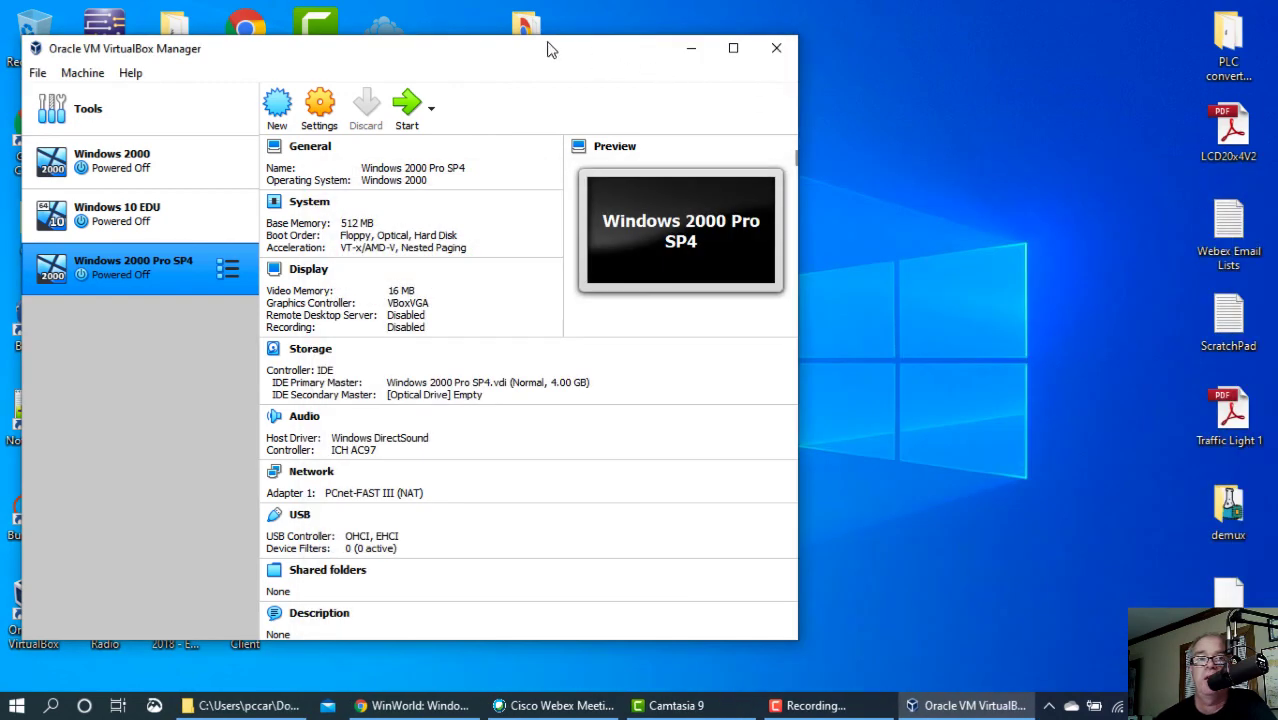
left_click_drag(548, 46, 750, 48)
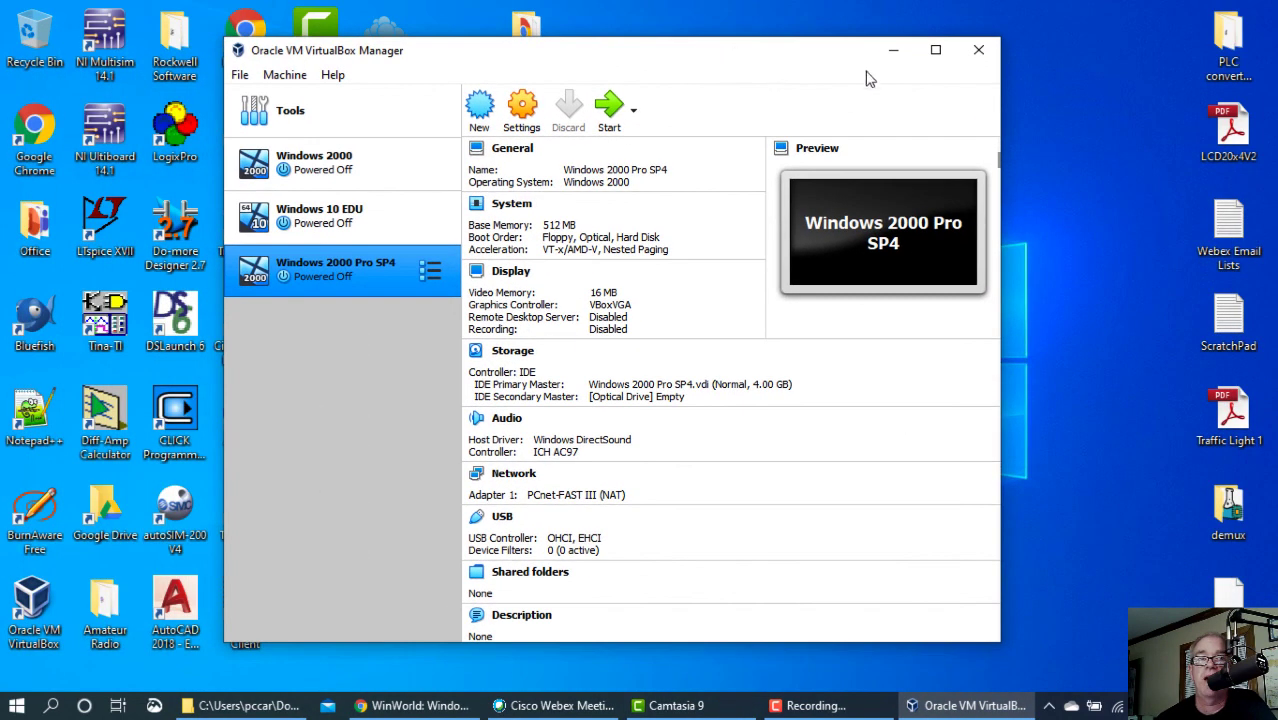
left_click(979, 50)
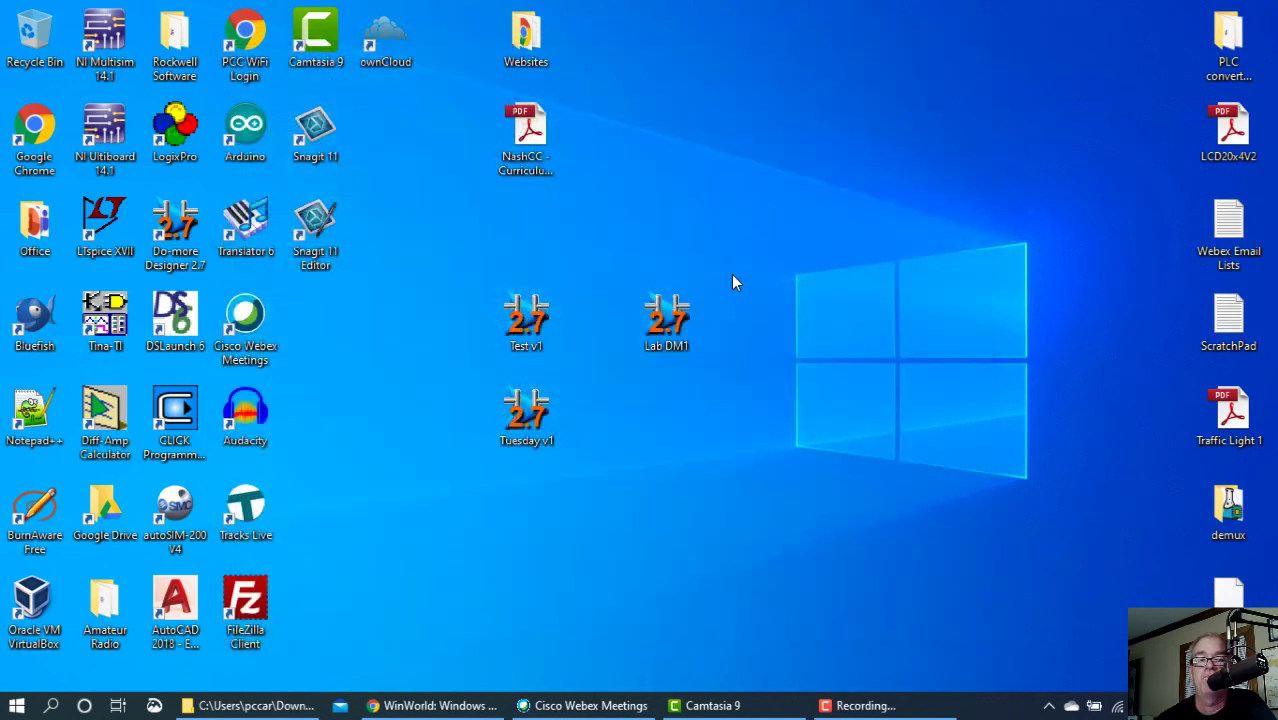